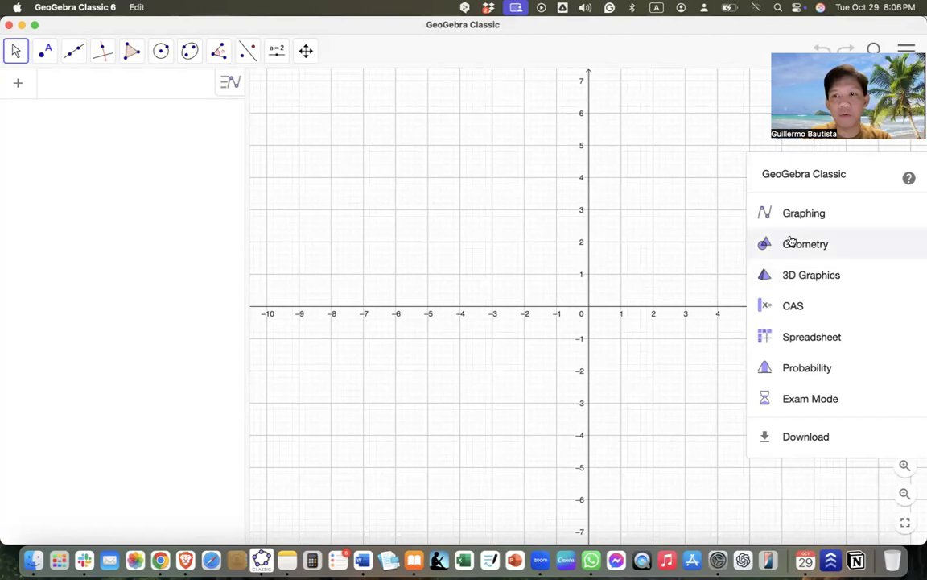
- Switch to the 3D Graphics view and plot the point (1, 1, 1)
left_click(807, 278)
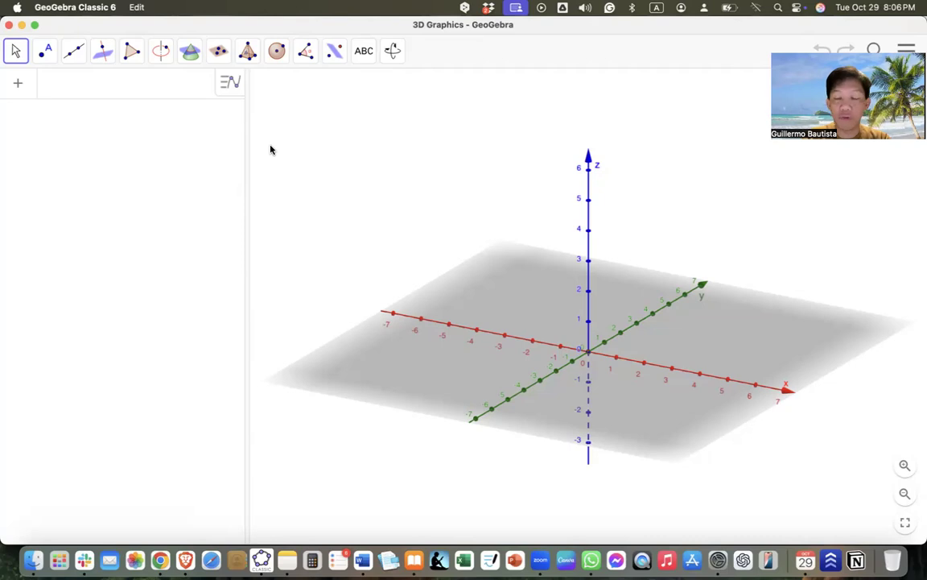
left_click_drag(712, 344, 661, 330)
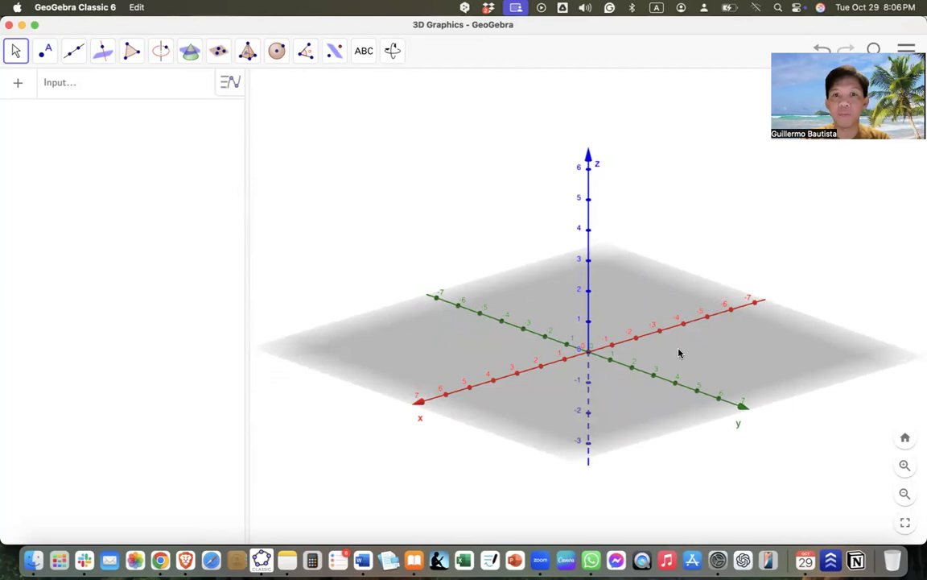
left_click(46, 96)
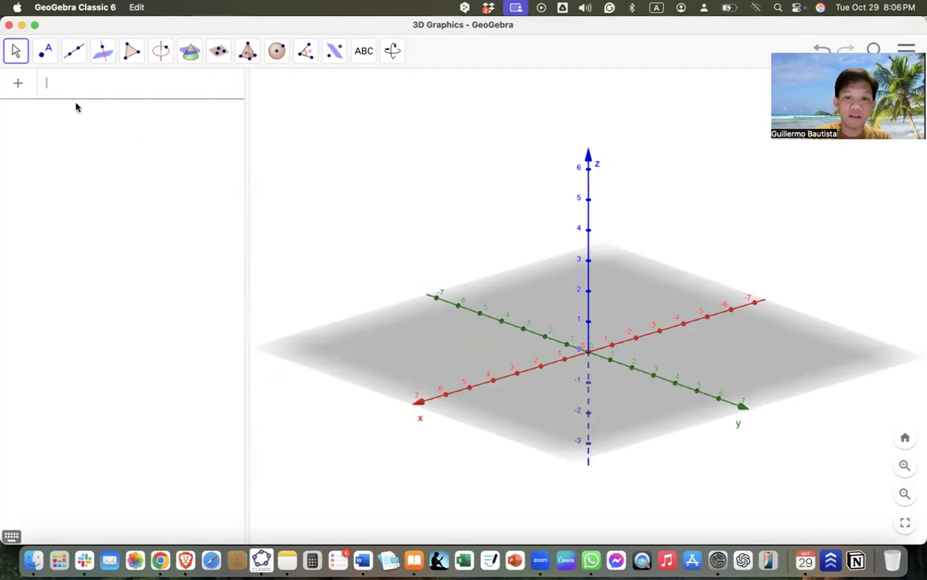
type("(1,1,1")
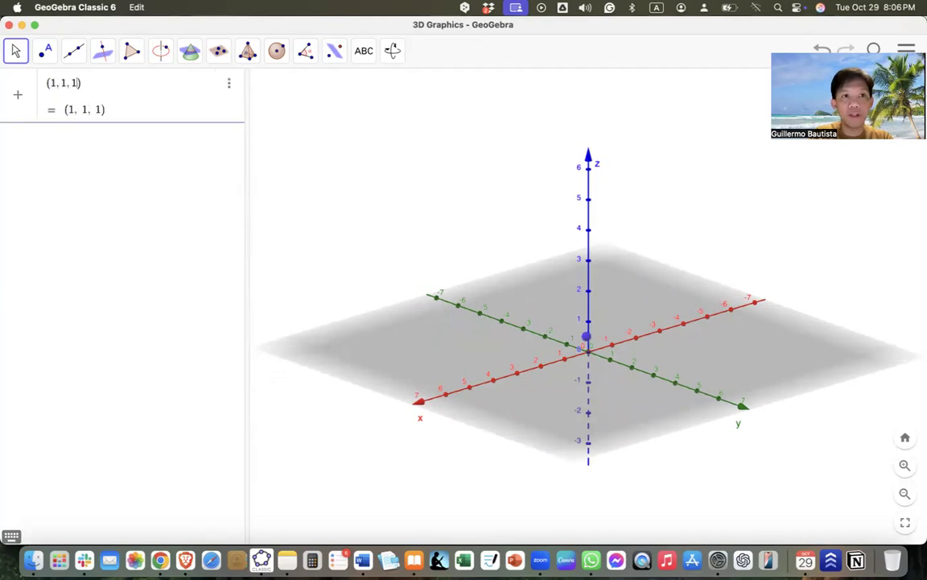
key("Return")
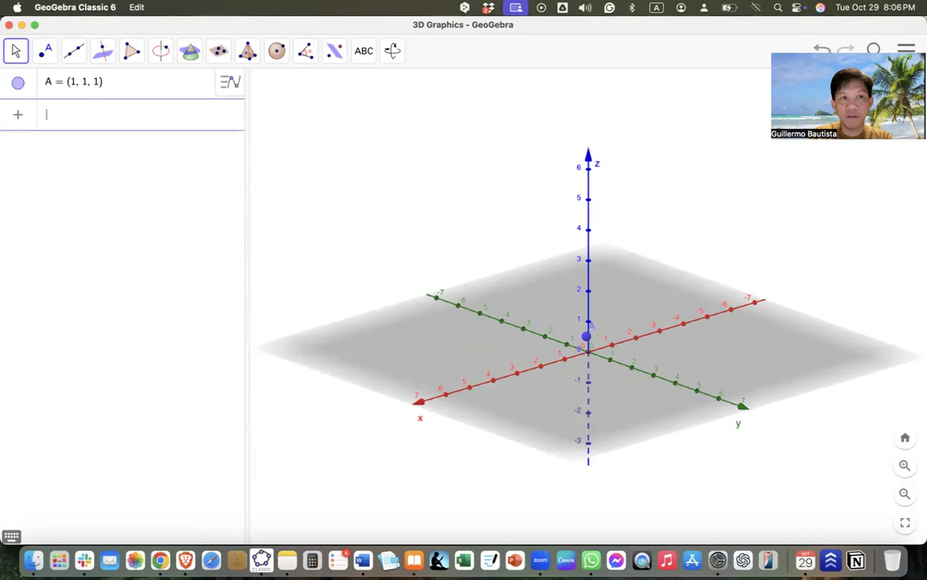
- Plot a second point at (1, -1, 1)
left_click_drag(724, 362, 720, 363)
left_click(106, 123)
type("(1, ")
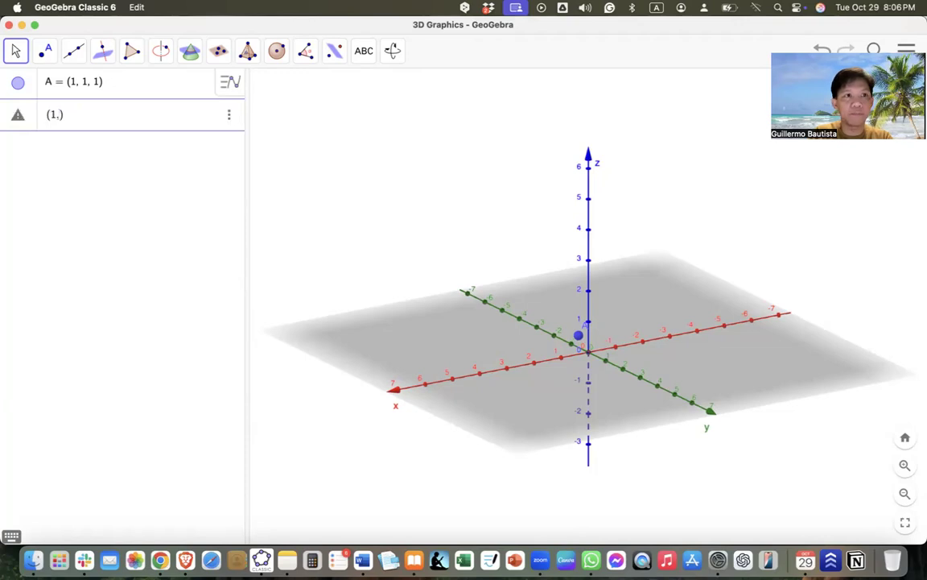
type("-1, 1")
key("Return")
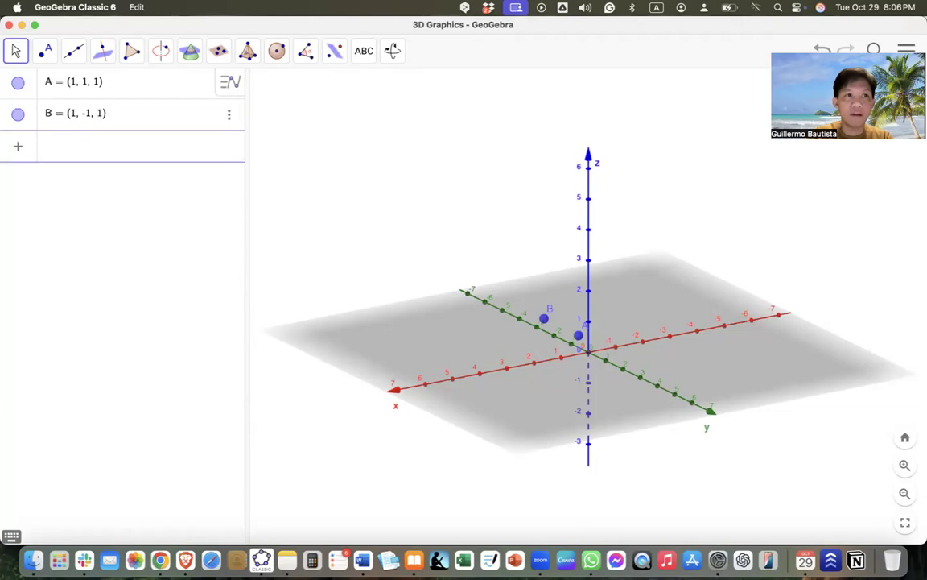
- Plot a third point at (-1, -1, 1)
type("(")
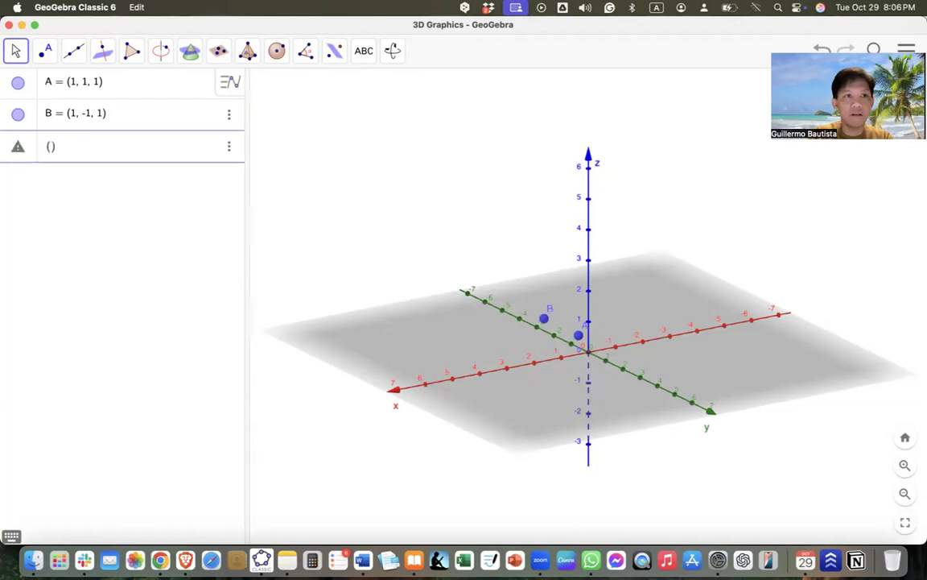
type("-1,1")
key("BackSpace")
type("-1")
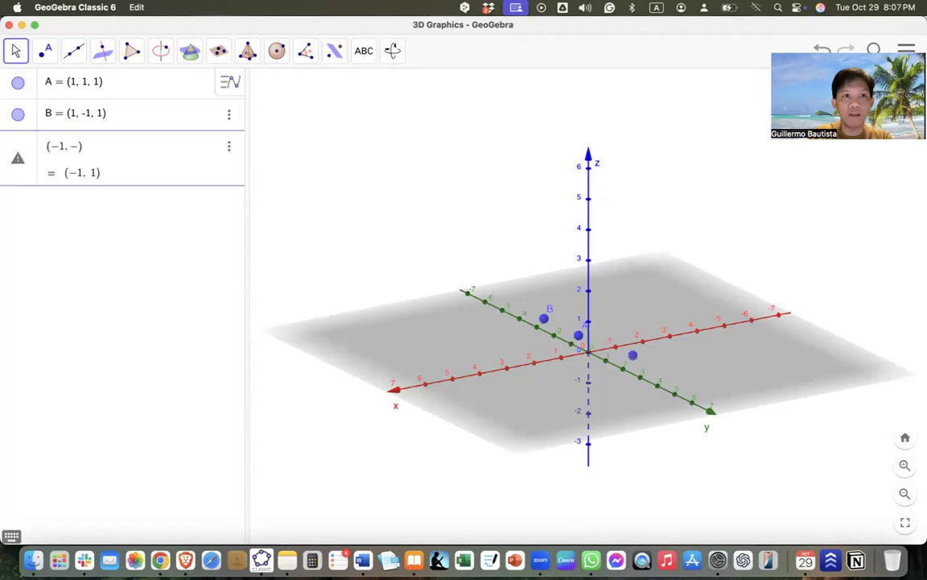
type(", 1")
key("Return")
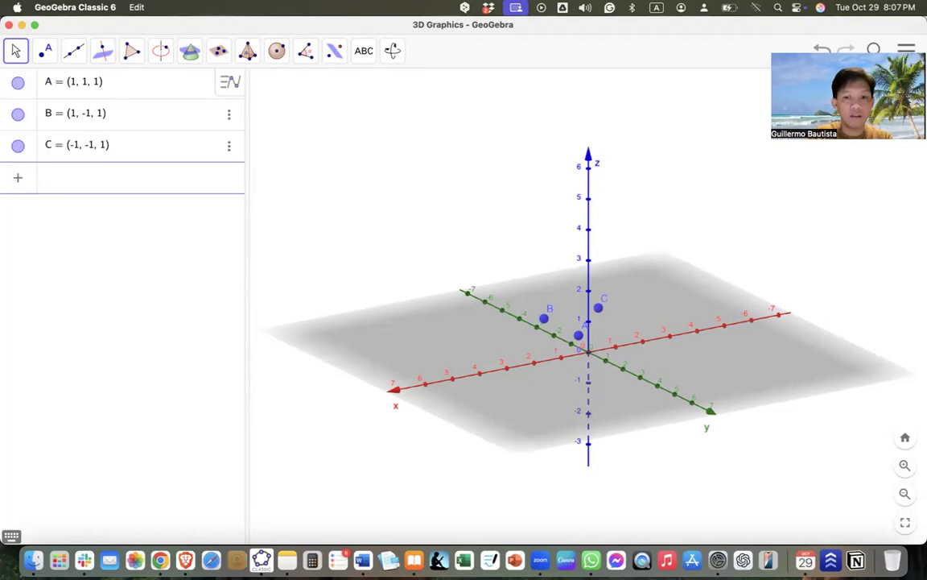
- Plot a fourth point at (-1, 1, 1) to complete the upper four corners
type("(-")
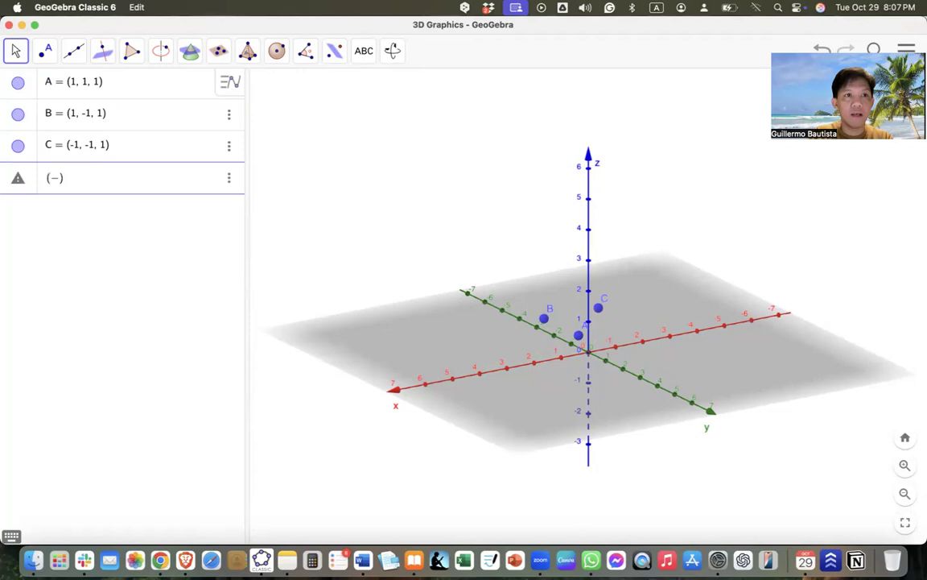
type("1, 1, 1")
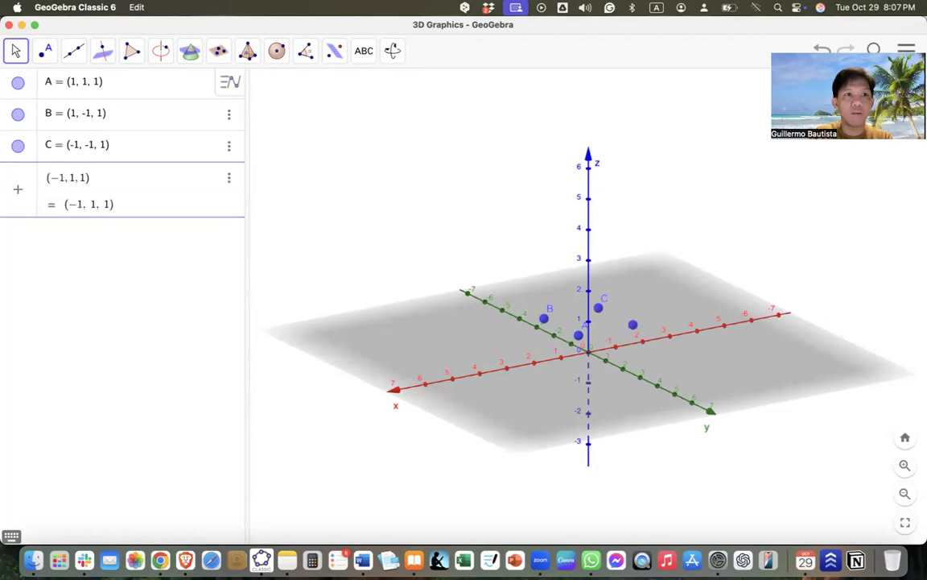
key("Return")
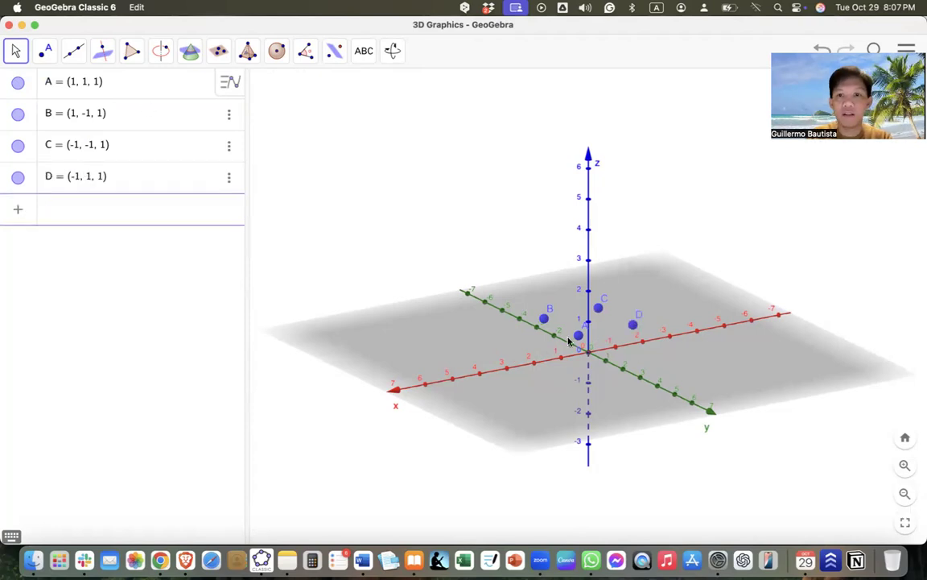
- Duplicate the definition of point A and change its z-coordinate to create the point (1, 1, -1)
left_click_drag(721, 355, 685, 345)
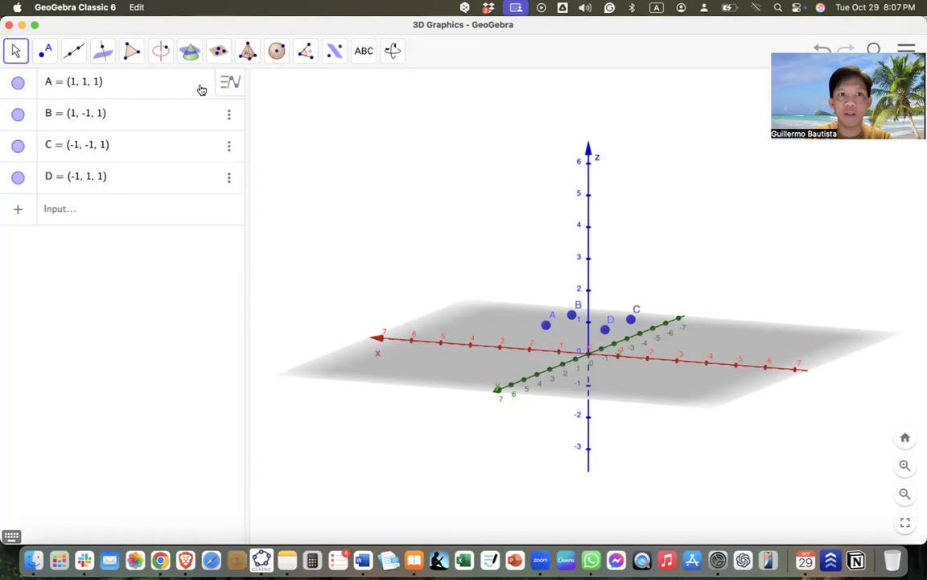
left_click(102, 82)
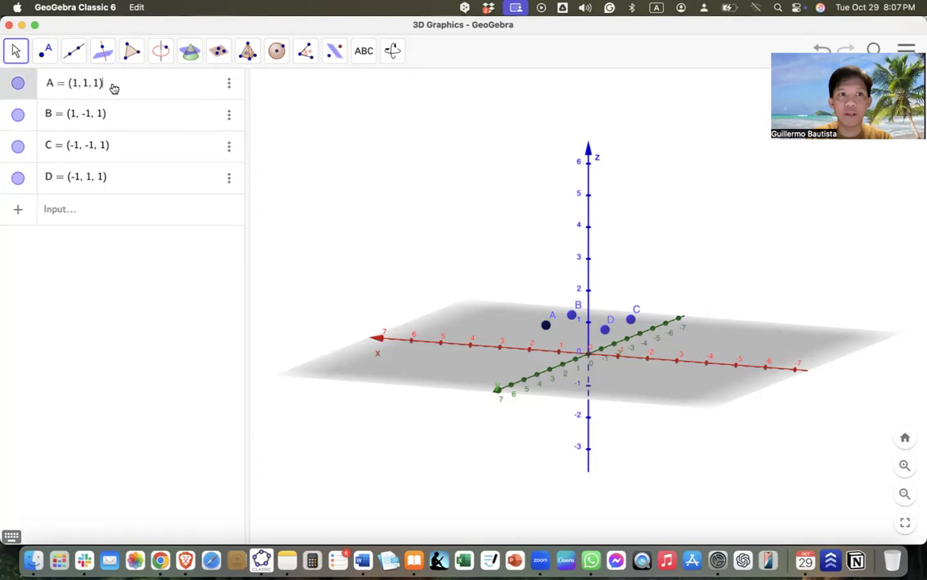
left_click(229, 84)
left_click(241, 86)
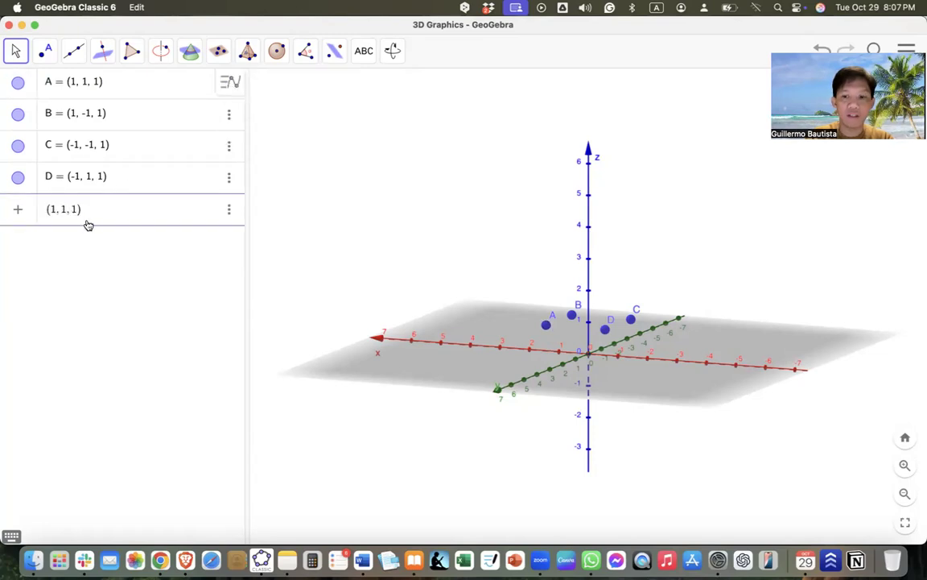
type("-")
key("Return")
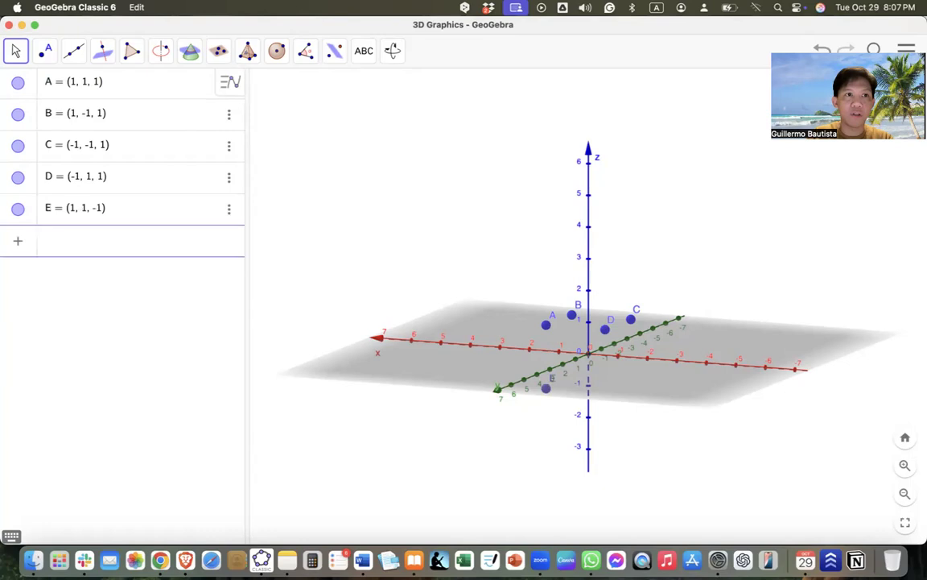
- Duplicate the definition of point B and change its z-coordinate to create the point (1, -1, -1)
left_click(228, 118)
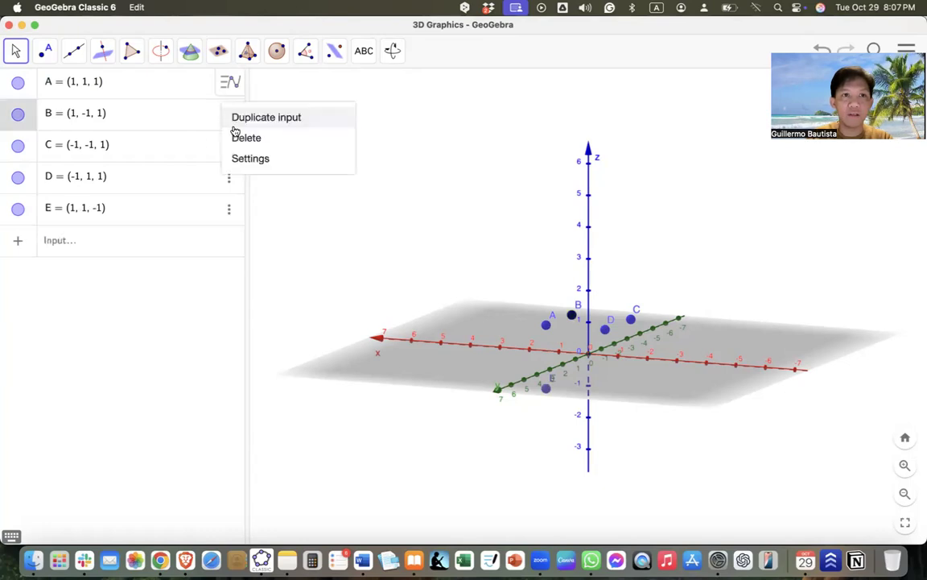
left_click(212, 118)
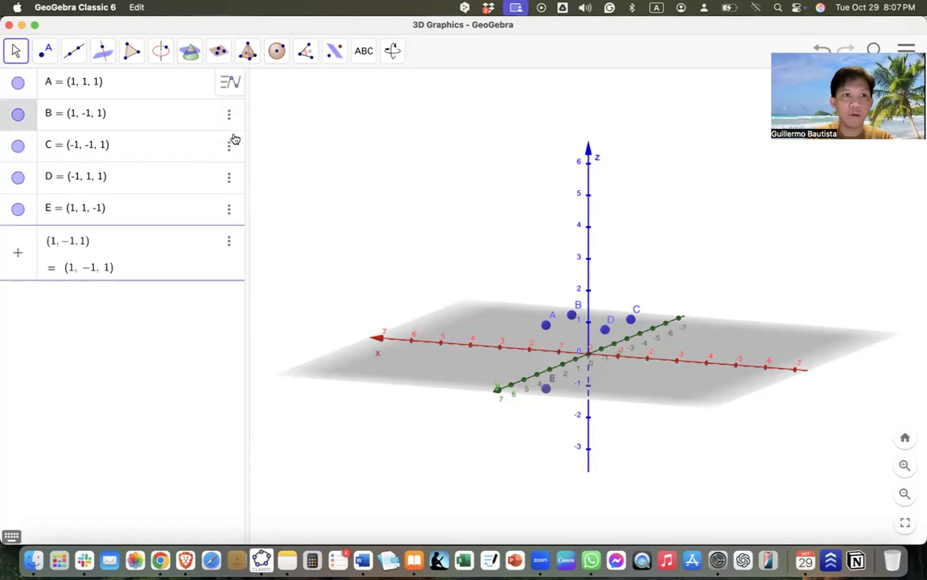
left_click(78, 241)
type("-")
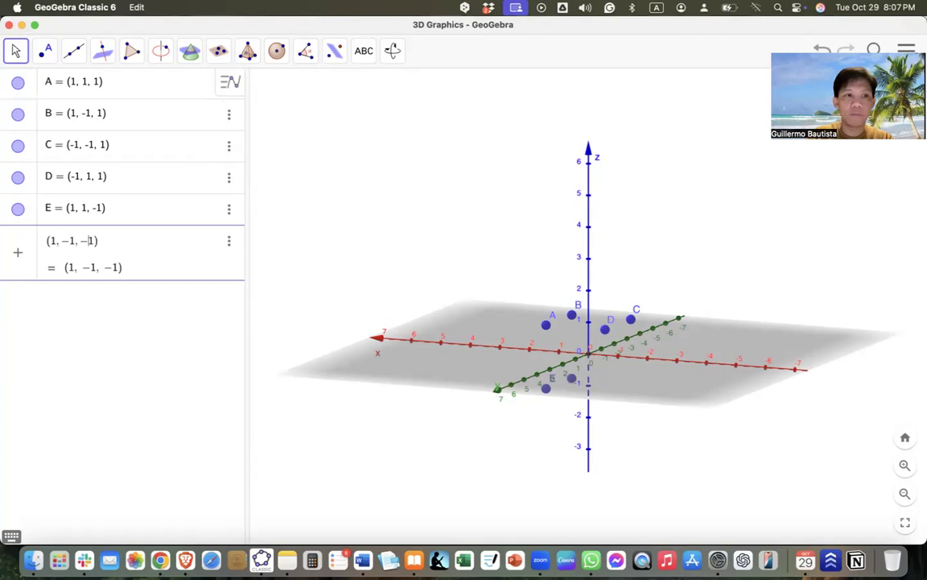
key("Return")
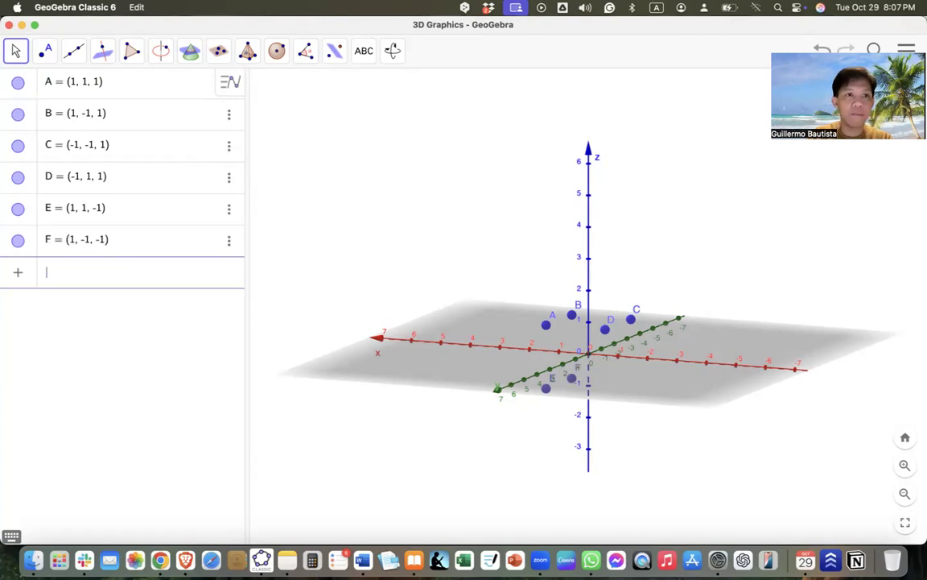
- Duplicate the definition of point C and change its z-coordinate to create the point (-1, -1, -1)
left_click(229, 146)
left_click(244, 149)
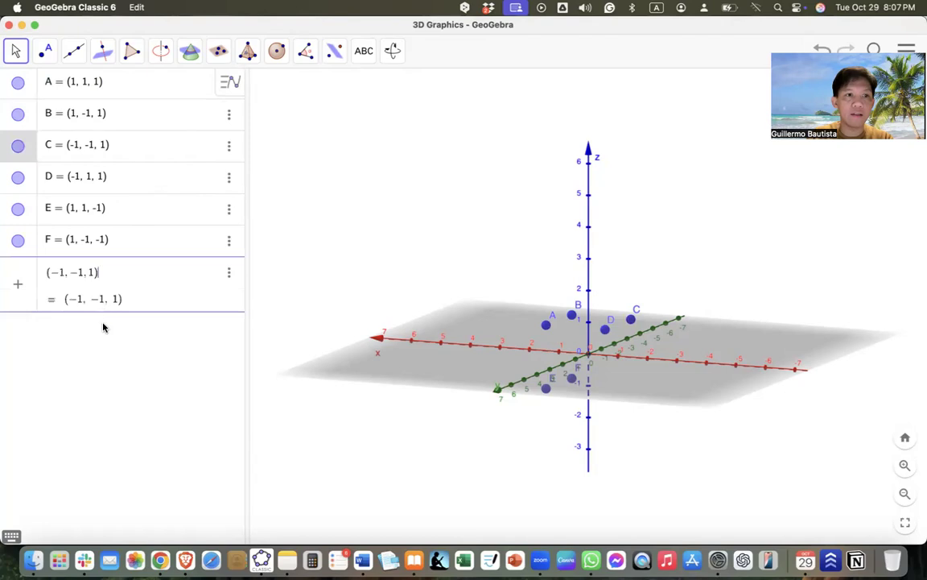
left_click(87, 275)
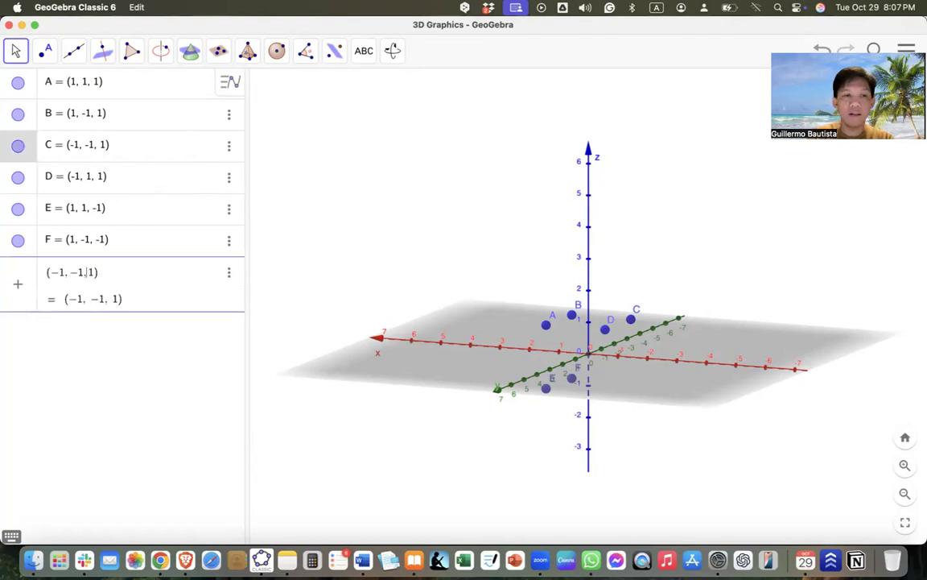
type("-")
key("Return")
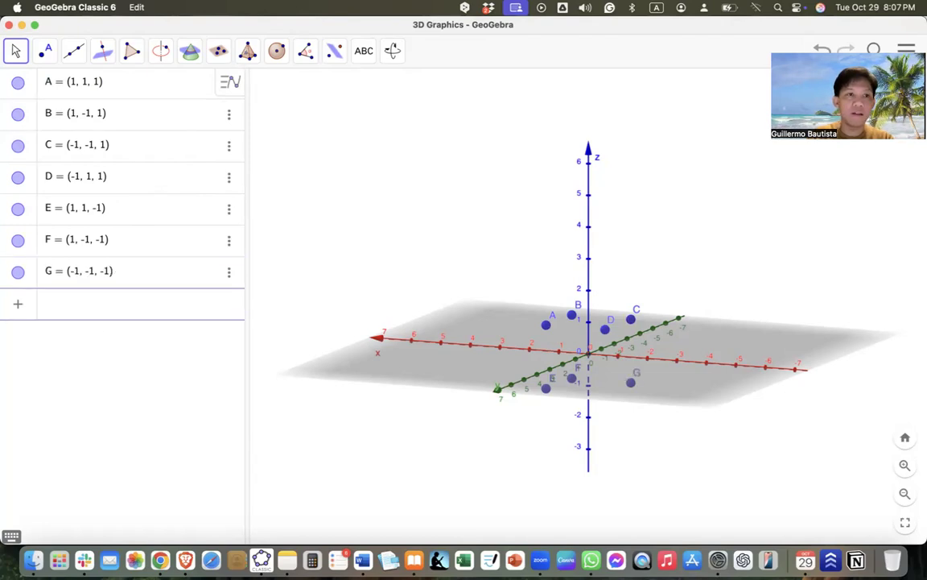
- Duplicate the definition of point D and change its z-coordinate to create the point (-1, 1, -1)
left_click(229, 179)
left_click(239, 183)
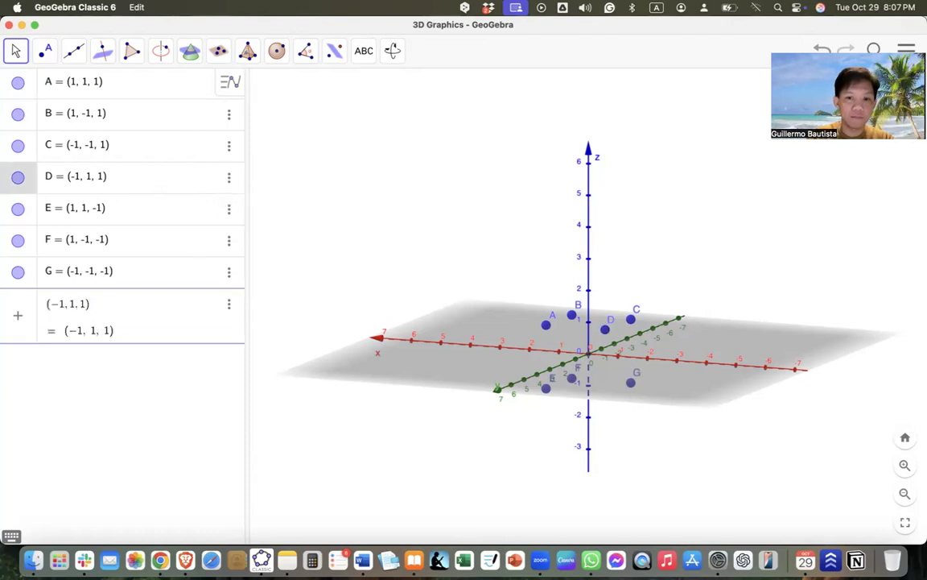
type("-")
key("Return")
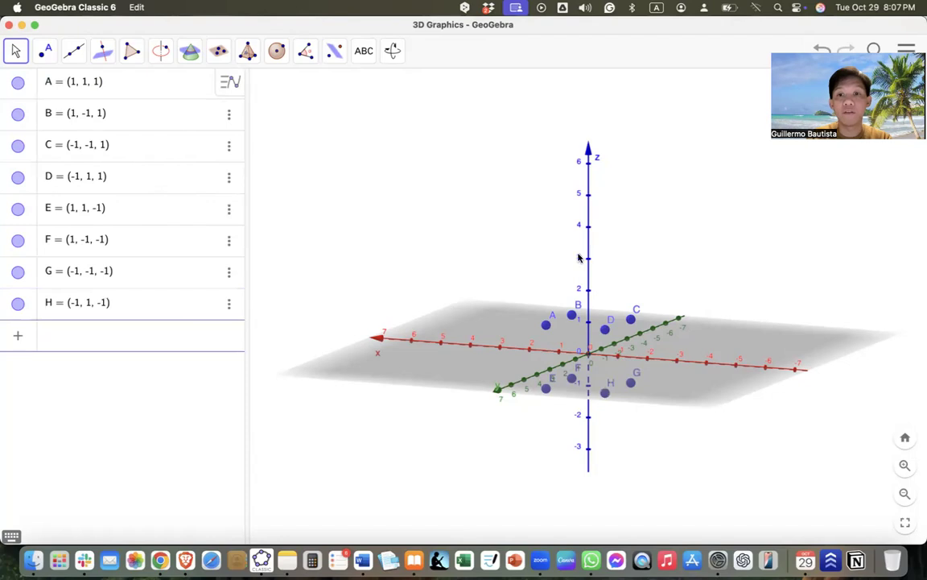
- Hide the grey xy-plane in the 3D view, keeping the axes shown
mouse_move(670, 265)
left_mouse_down()
mouse_move(649, 279)
mouse_move(628, 265)
mouse_move(661, 279)
left_mouse_up()
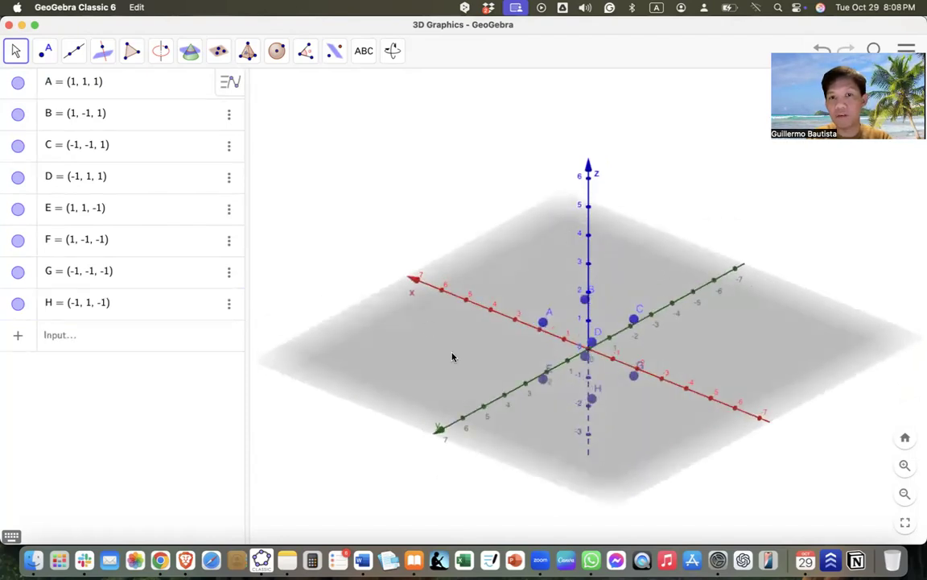
right_click(631, 271)
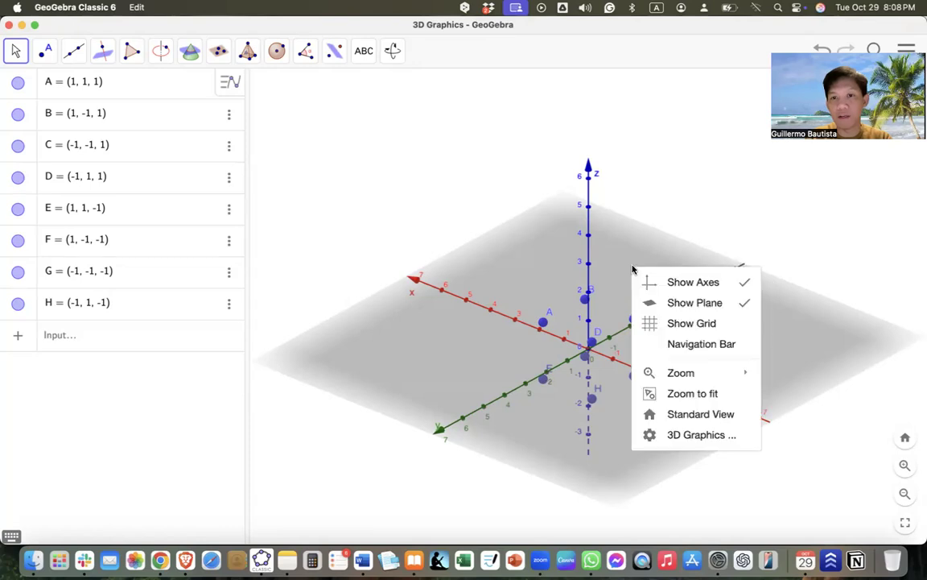
left_click(699, 303)
- Draw segments with the Segment tool from point B to point A and from point A to point D
left_click_drag(718, 313, 812, 331)
left_click(73, 53)
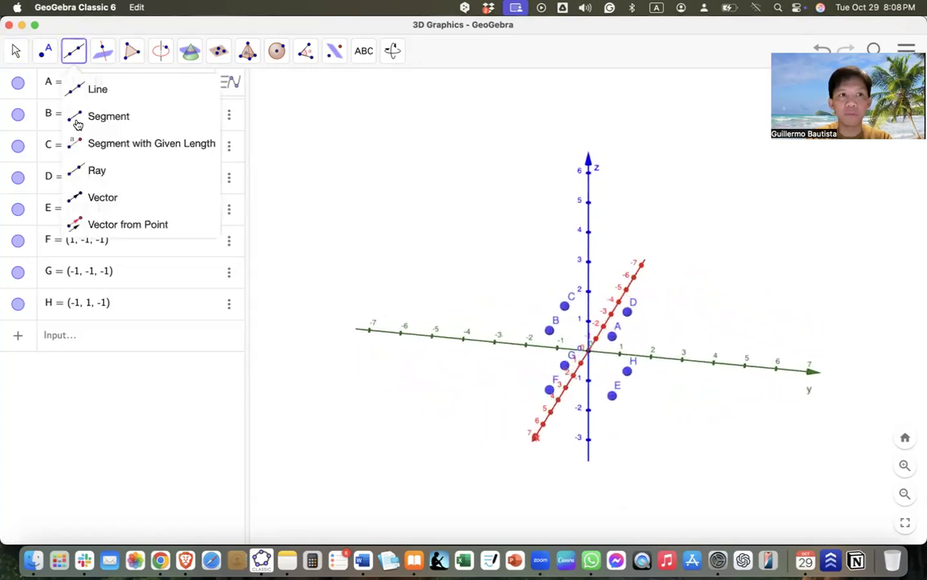
left_click(77, 120)
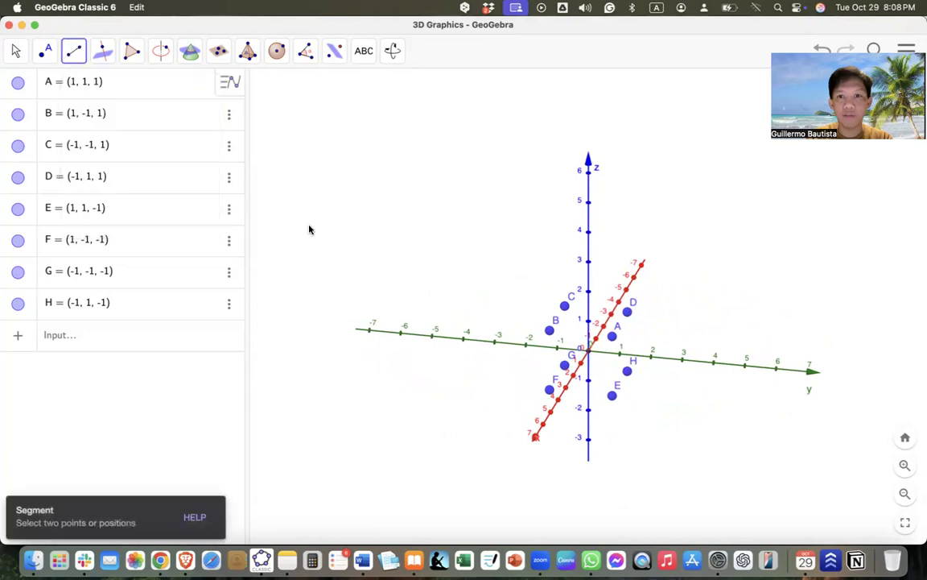
left_click(77, 60)
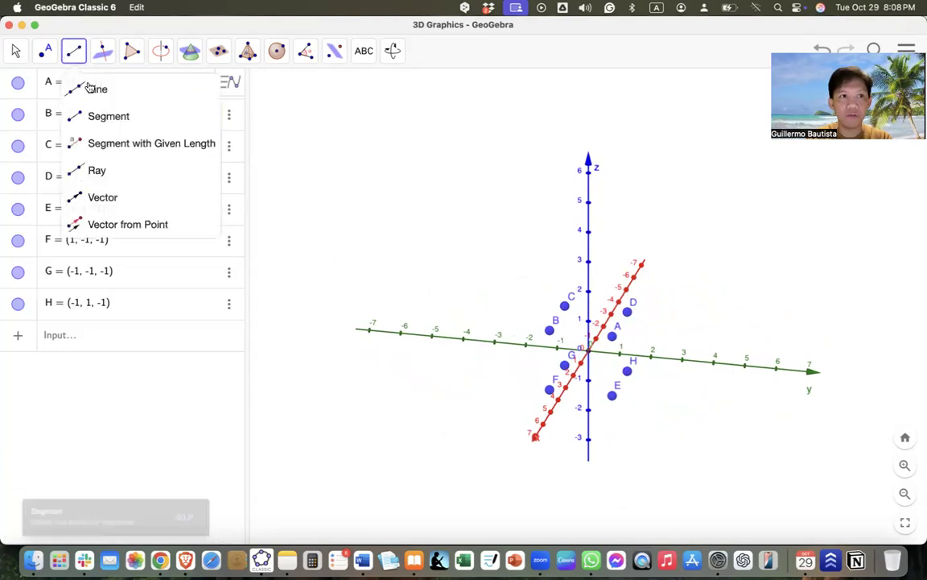
left_click(109, 121)
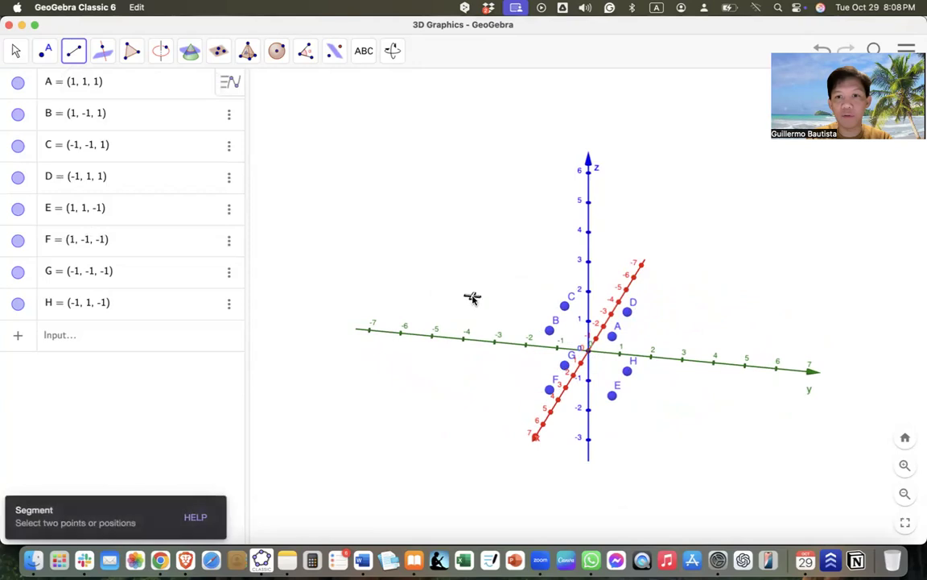
left_click(550, 330)
left_click(612, 337)
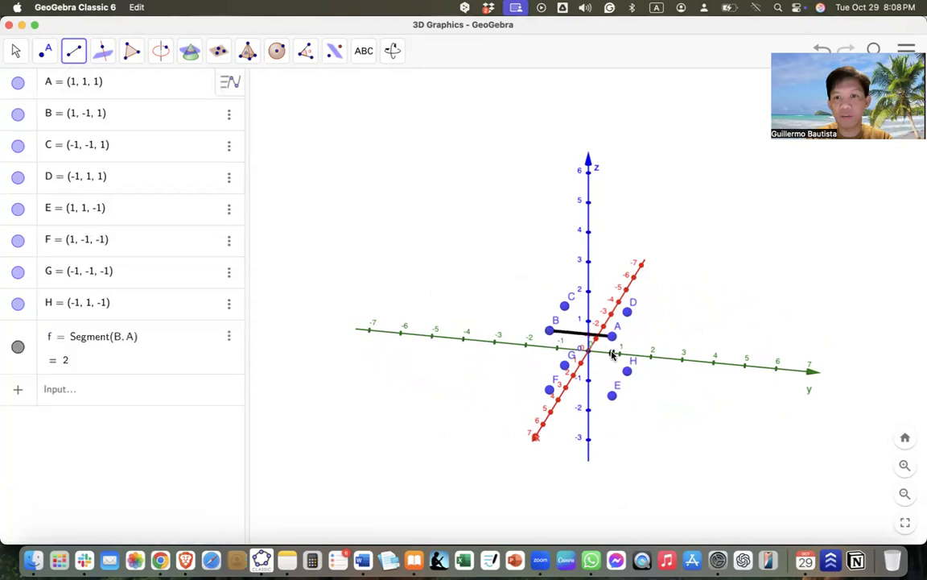
left_click(612, 337)
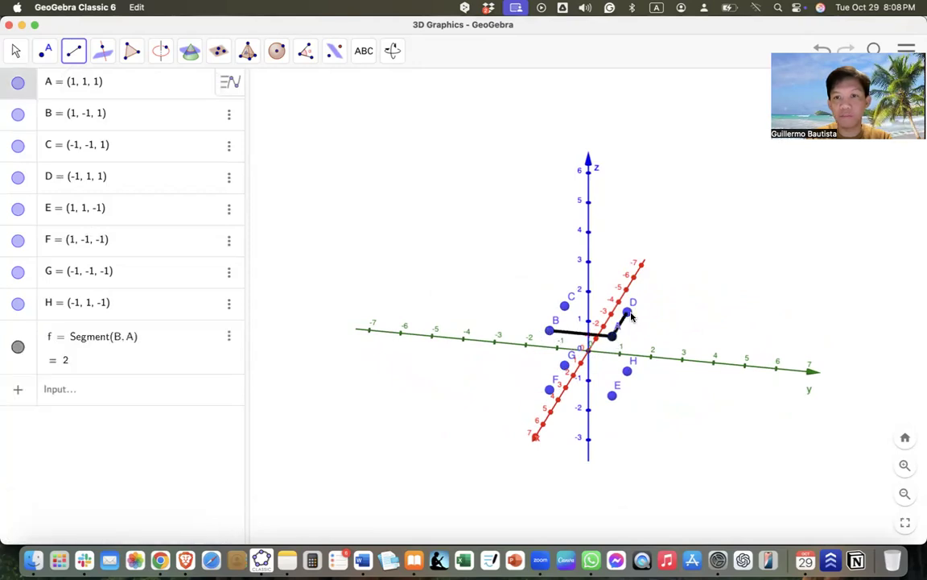
left_click(627, 312)
left_click(625, 315)
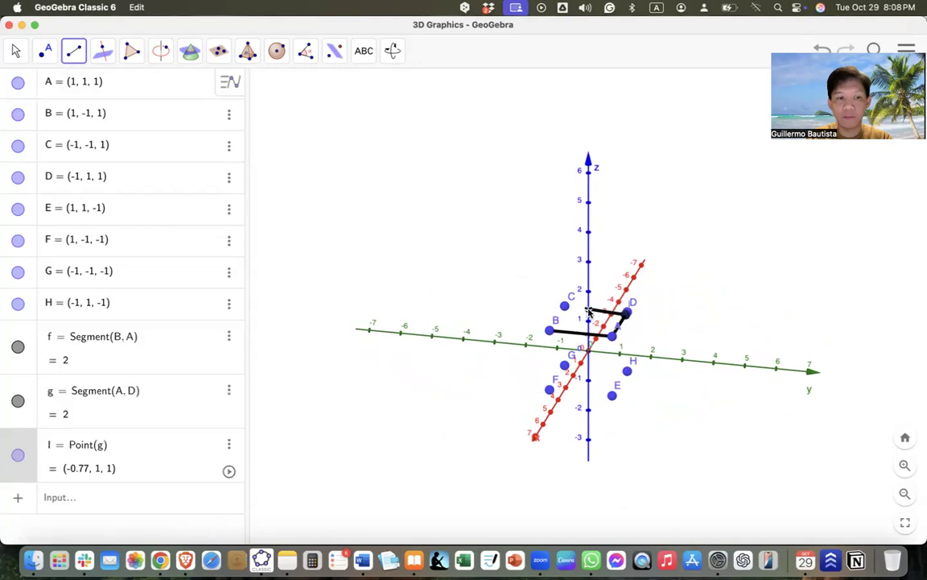
key("Escape")
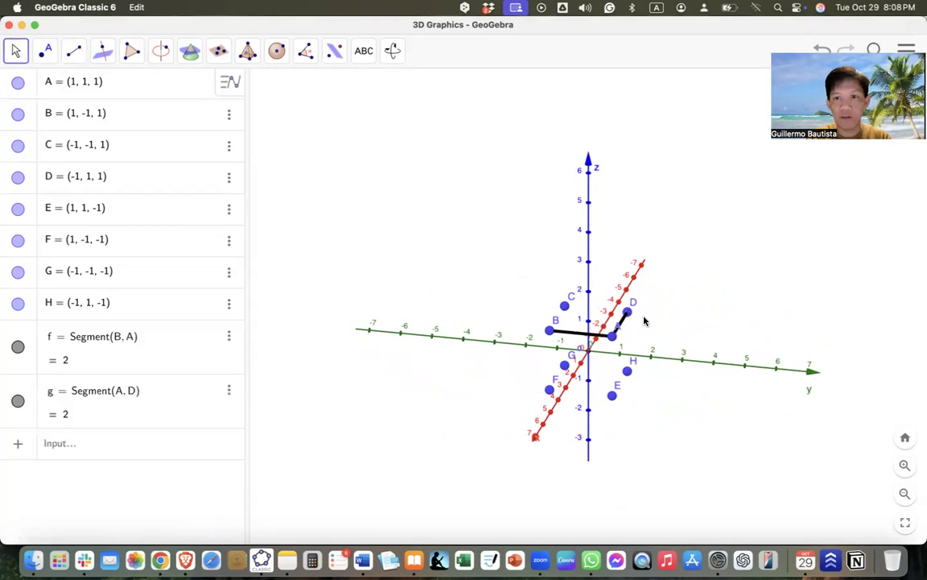
- Draw segments from point C to D and from C to B to close the cube's top face
left_click(75, 61)
left_click(99, 116)
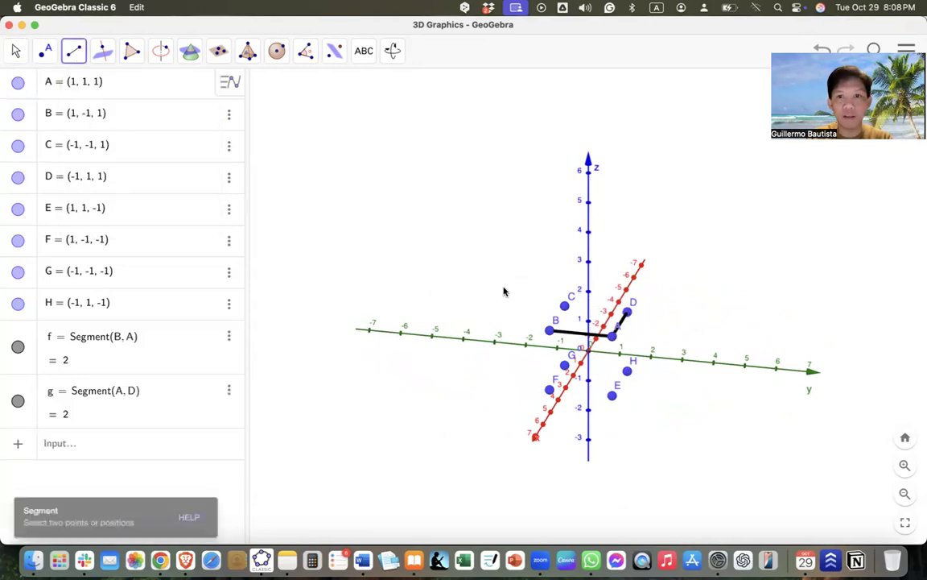
left_click(563, 307)
left_click(628, 312)
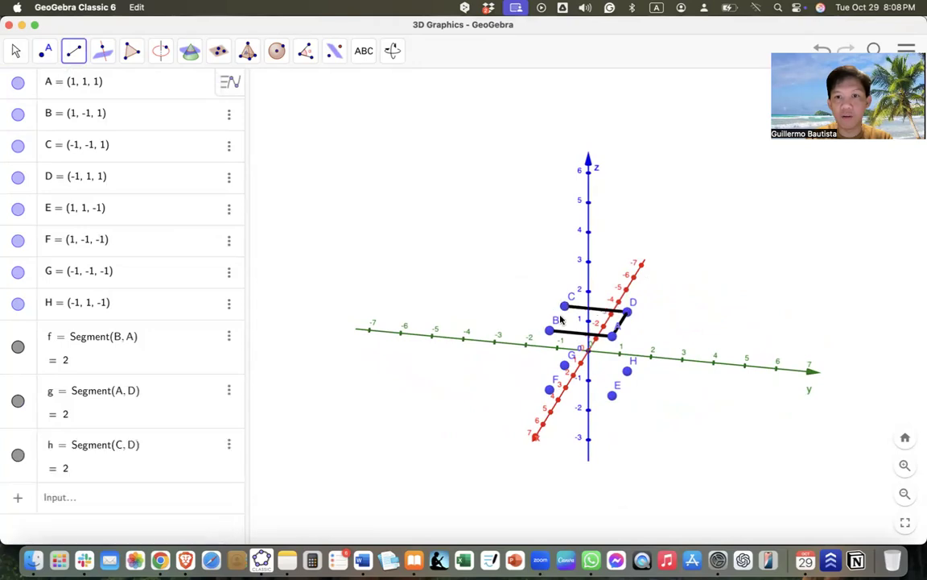
left_click(564, 307)
left_click(549, 330)
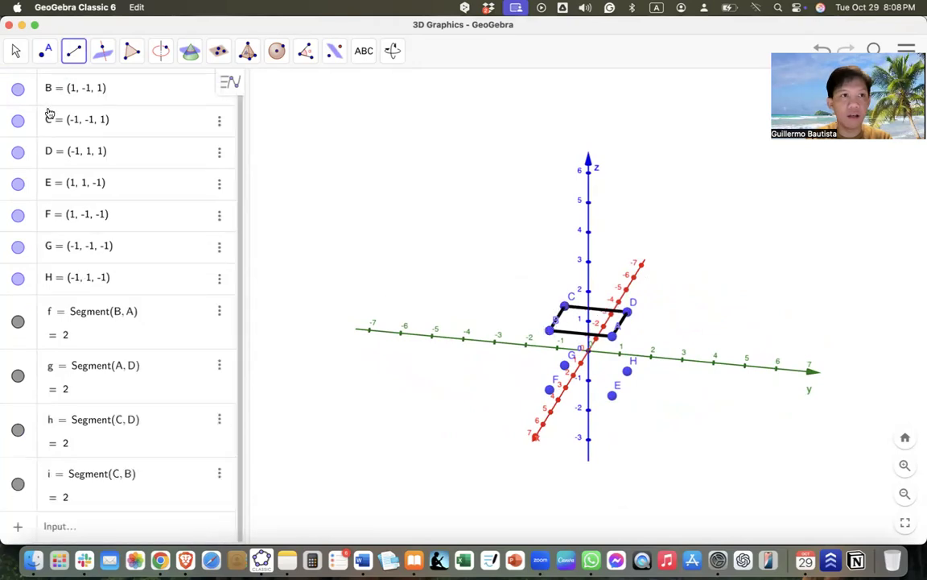
- Hide the coordinate axes in the 3D view
left_click(14, 57)
left_click_drag(675, 370, 670, 306)
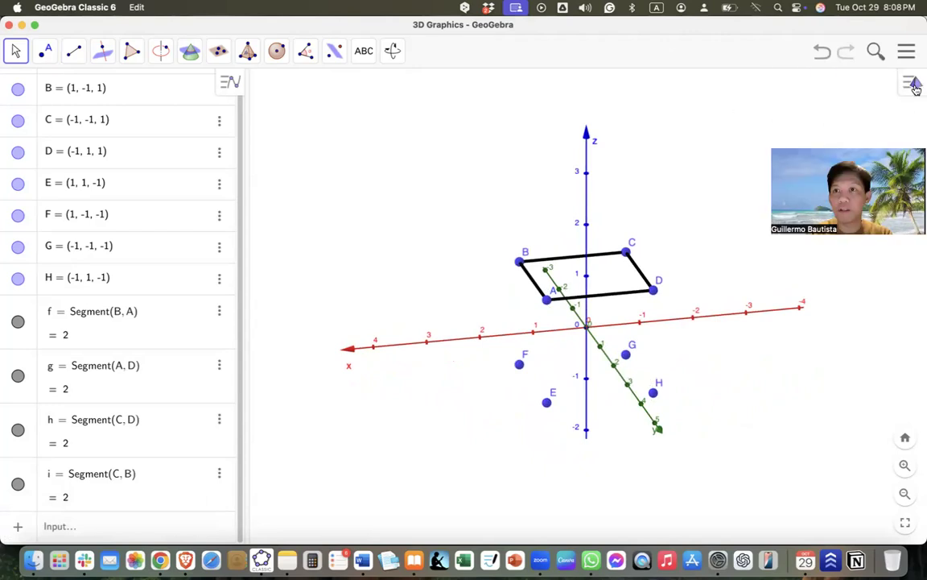
mouse_move(708, 85)
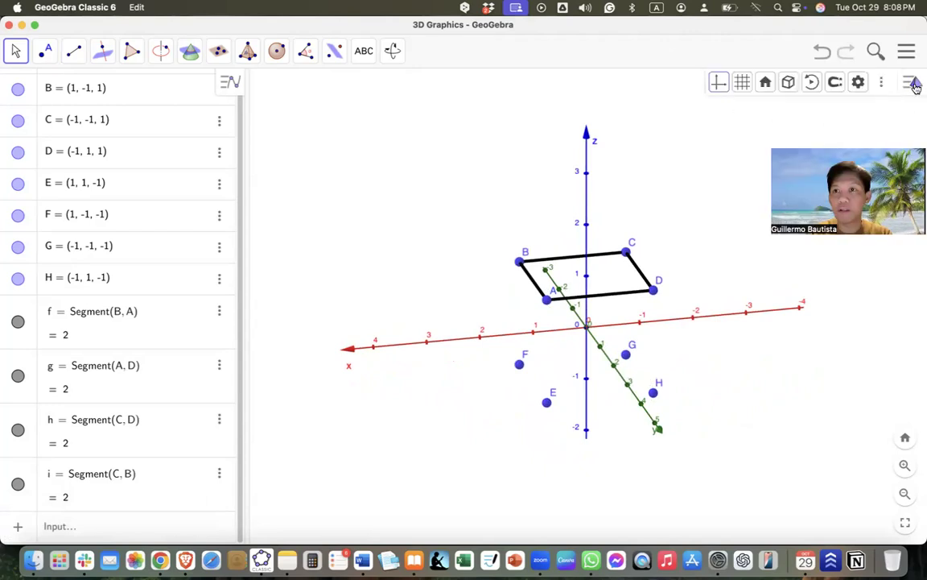
left_click(721, 88)
left_click(727, 106)
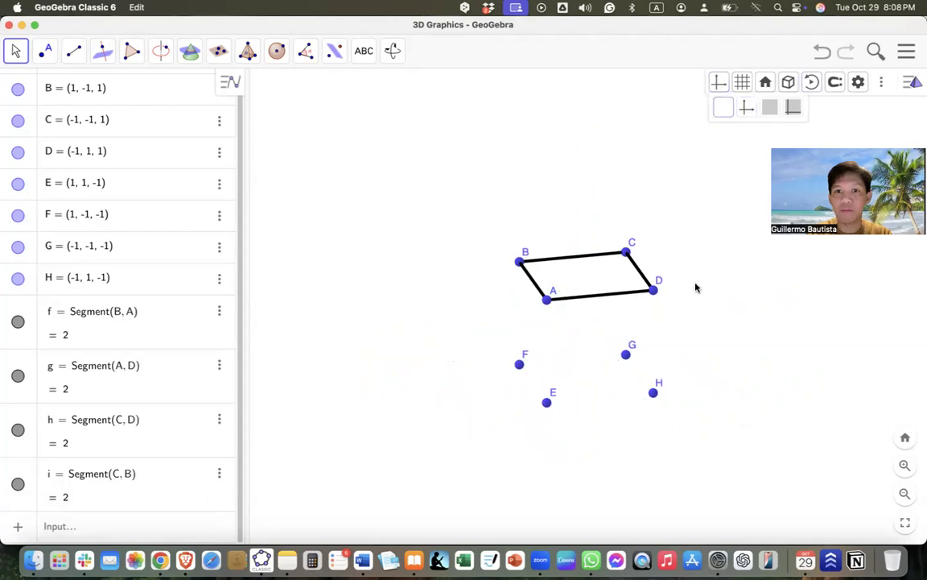
- Draw the vertical edges of the cube as segments from B to F and from A to E
left_click(73, 52)
left_click(97, 116)
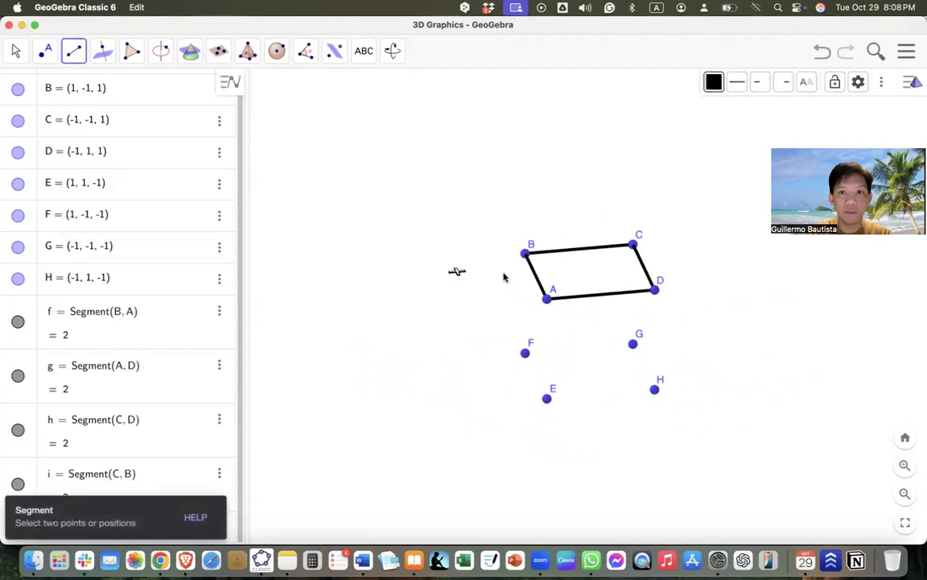
left_click(526, 254)
left_click(525, 352)
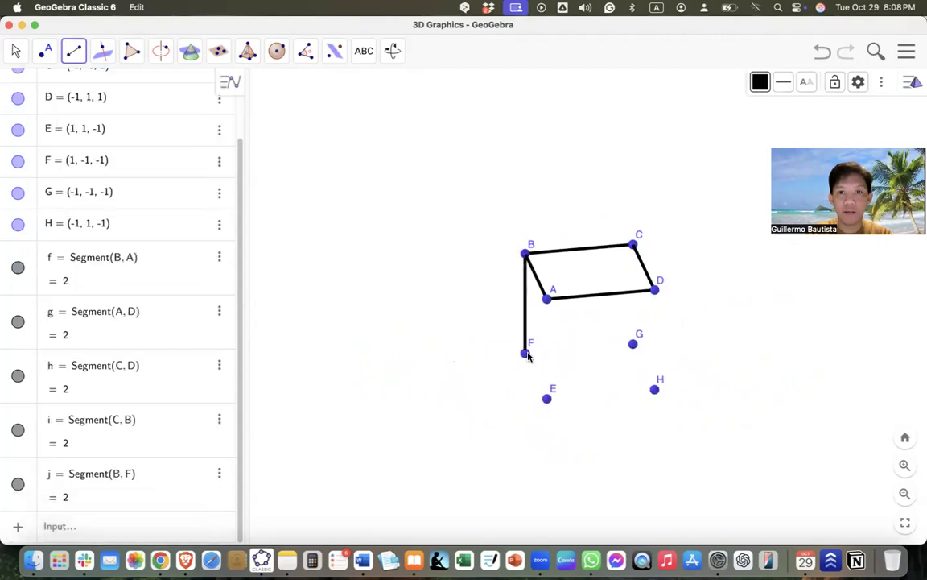
left_click(548, 299)
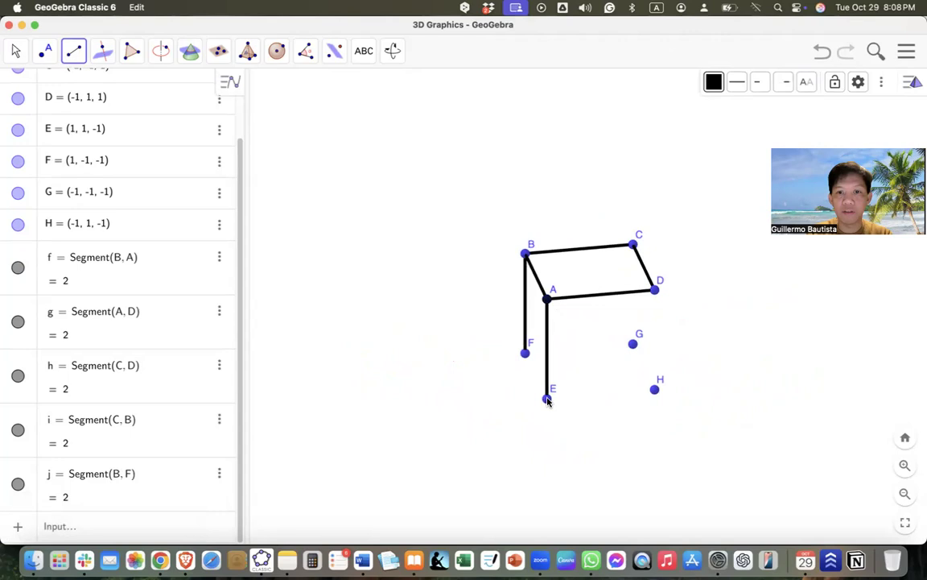
left_click(547, 397)
- Draw the bottom face's edges as segments F to E, E to H, H to G and G to F
left_click(525, 354)
left_click(547, 398)
left_click(546, 398)
left_click(654, 391)
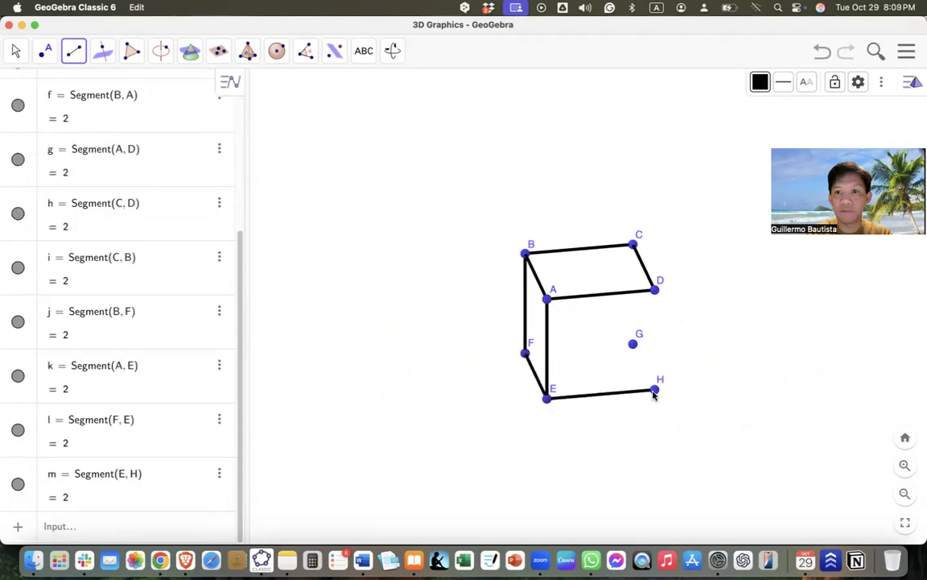
left_click(654, 391)
left_click(634, 346)
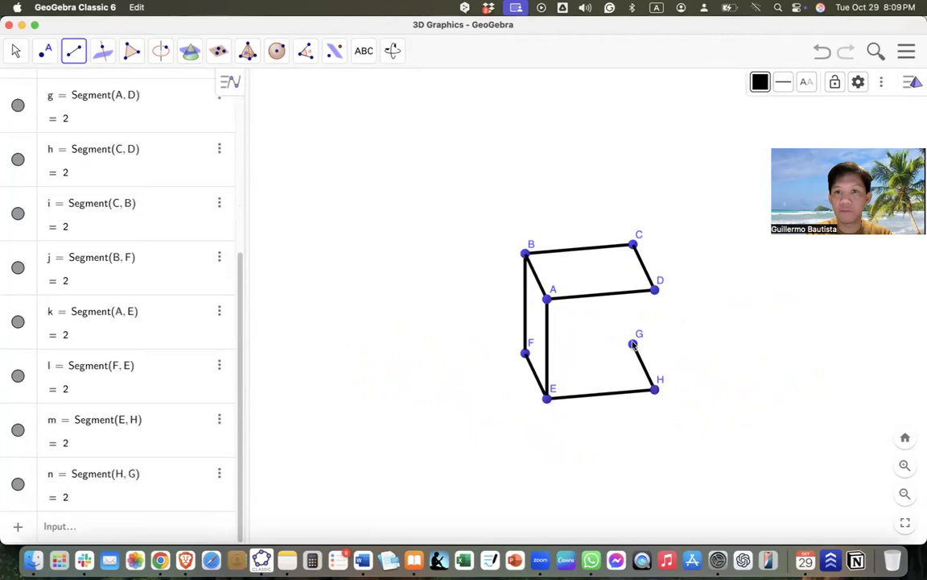
left_click(525, 354)
- Draw the two remaining vertical edges as segments from C to G and from D to H, and leave the Segment tool
left_click(634, 246)
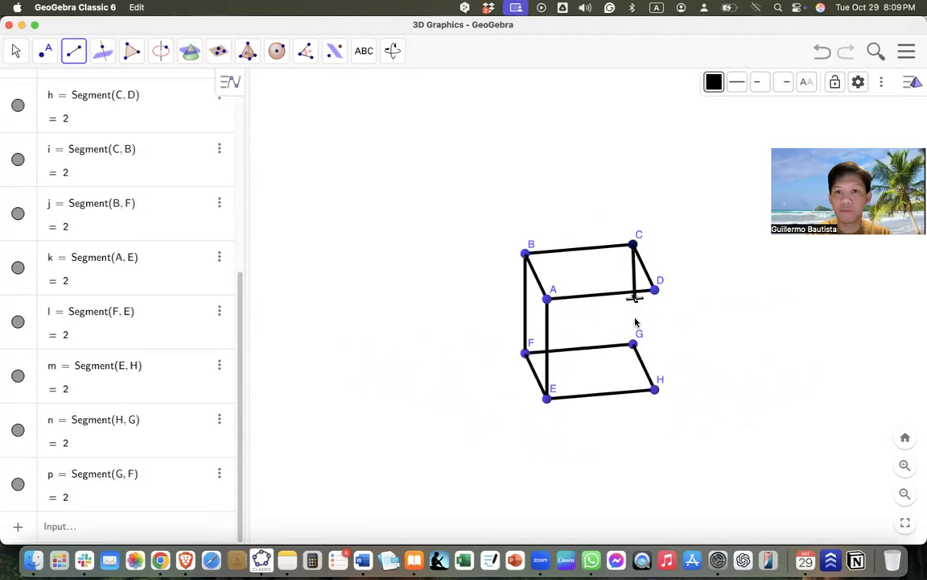
left_click(634, 343)
left_click(656, 291)
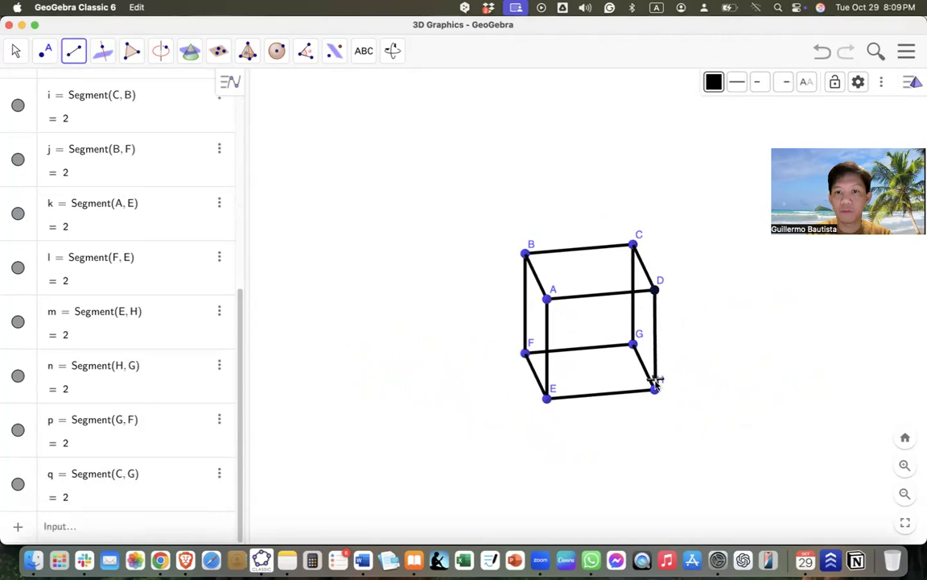
left_click(654, 388)
left_click(15, 50)
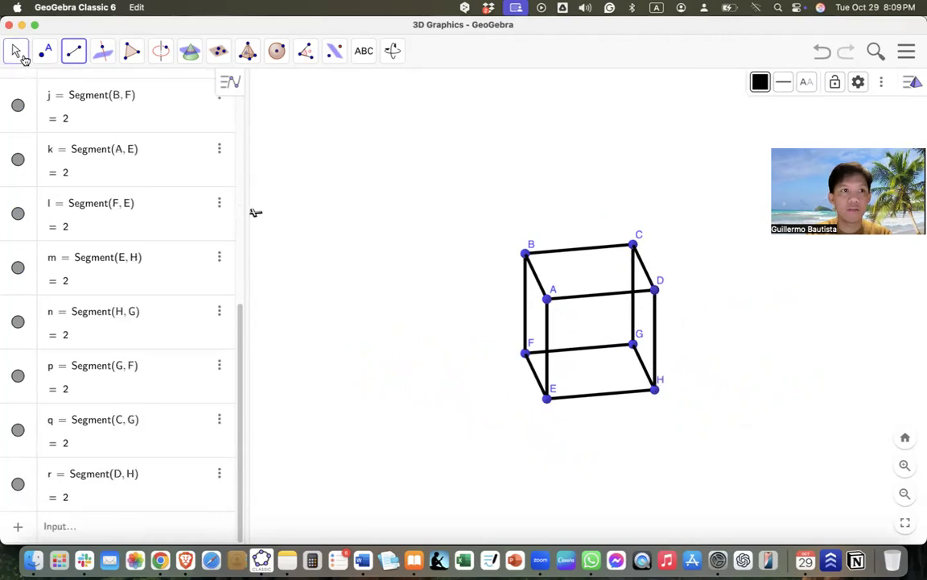
- Examine the finished cube from different angles, restore the standard view and enlarge it, and review the list of its points and segments
left_click(766, 81)
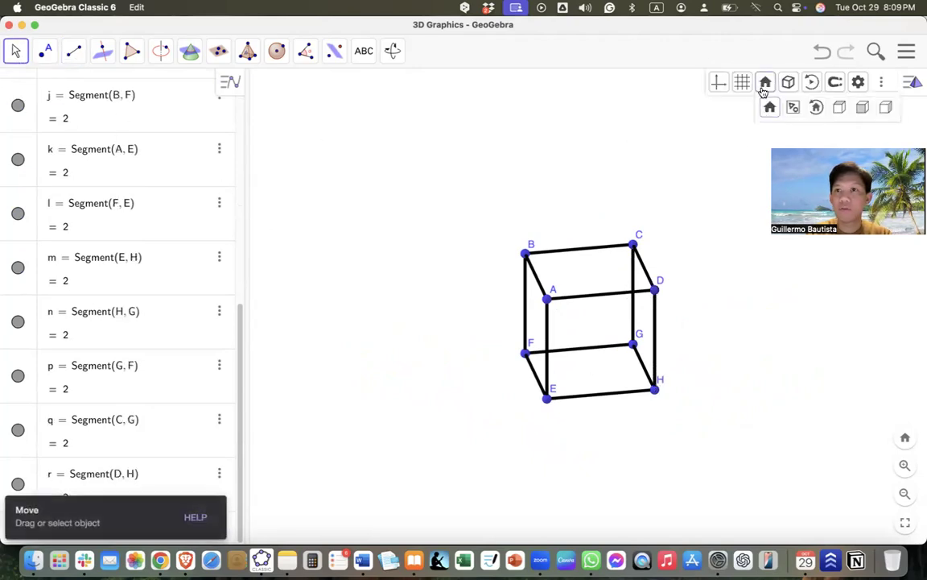
left_click(770, 108)
left_click_drag(610, 358, 689, 350)
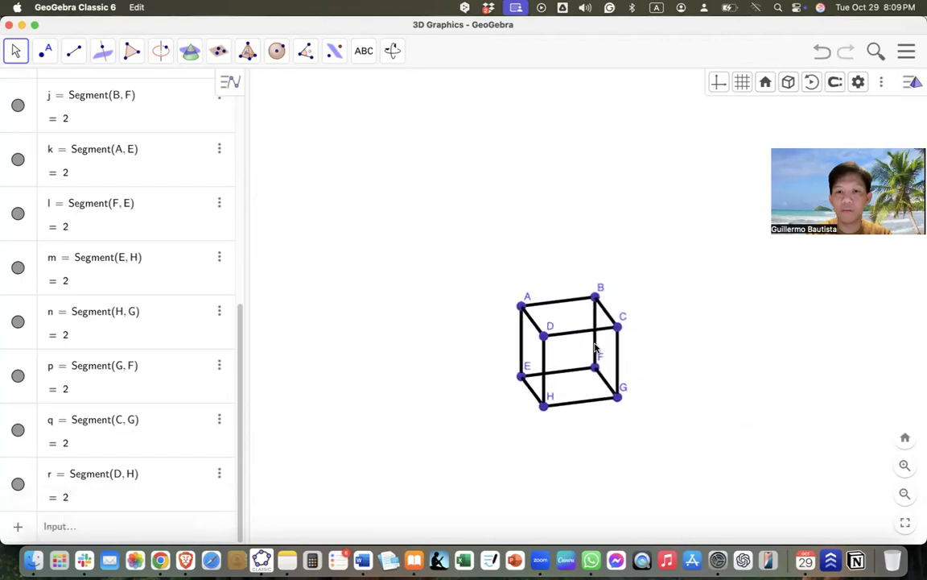
left_click(766, 81)
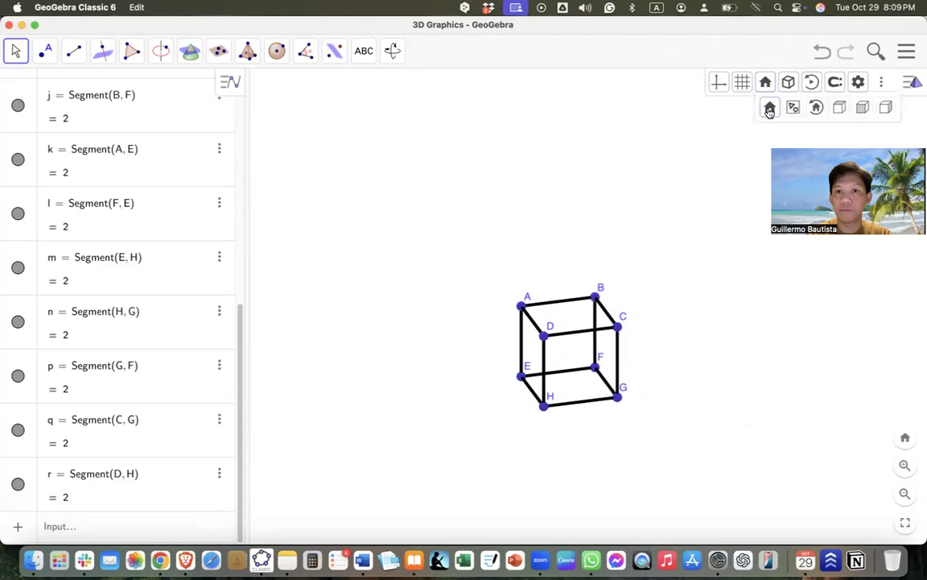
left_click(769, 106)
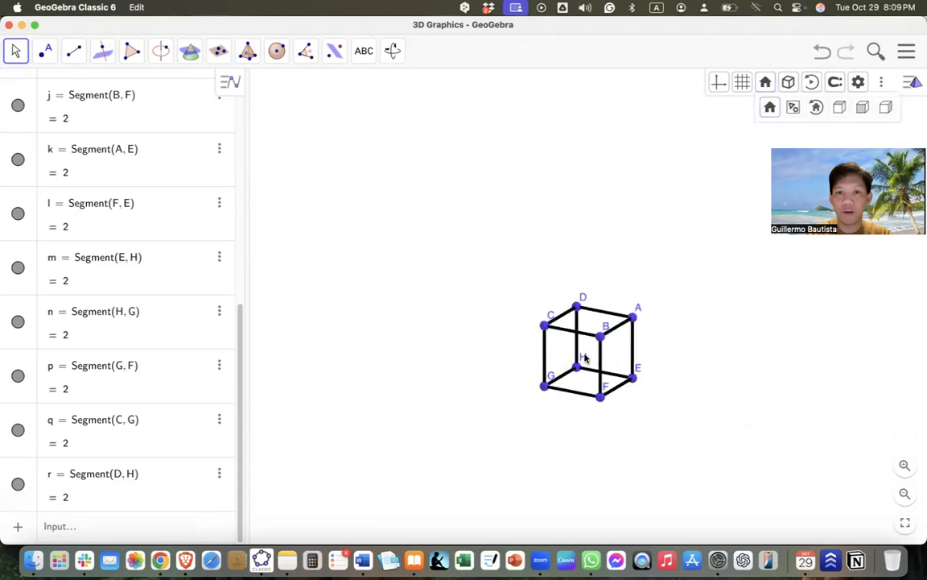
scroll(584, 356, "up", 5)
scroll(599, 342, "up", 3)
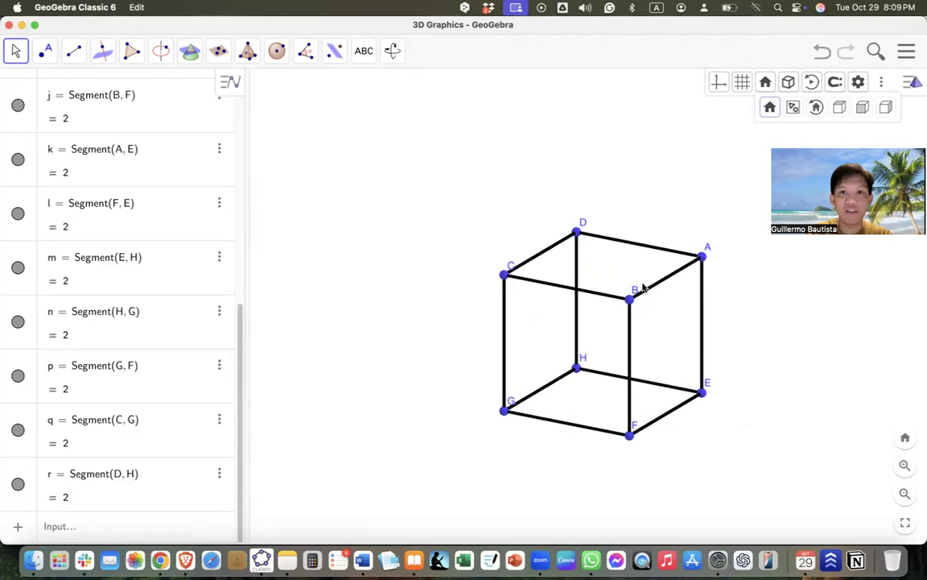
scroll(142, 213, "up", 8)
scroll(143, 213, "up", 1)
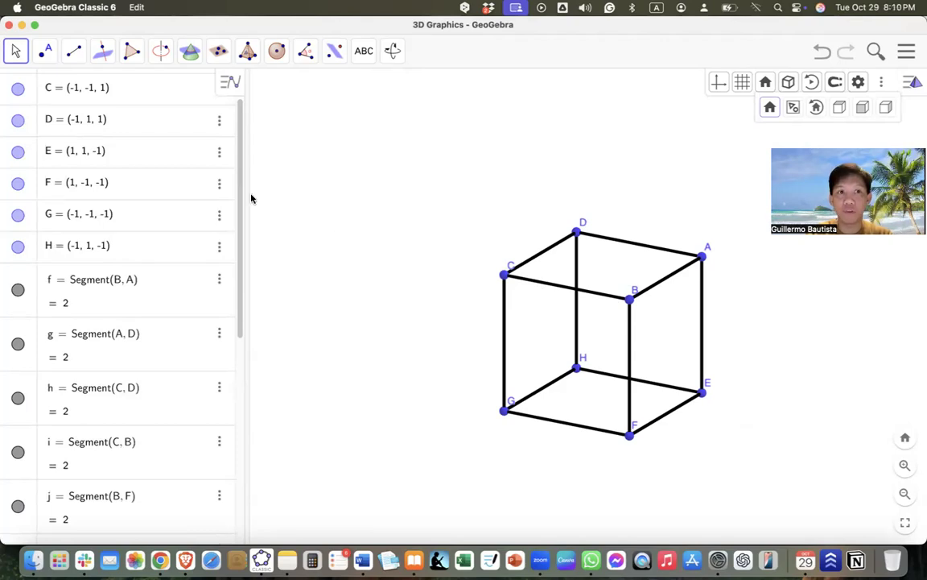
- Create a sphere centred at point C with a radius of 2/3
left_click(276, 50)
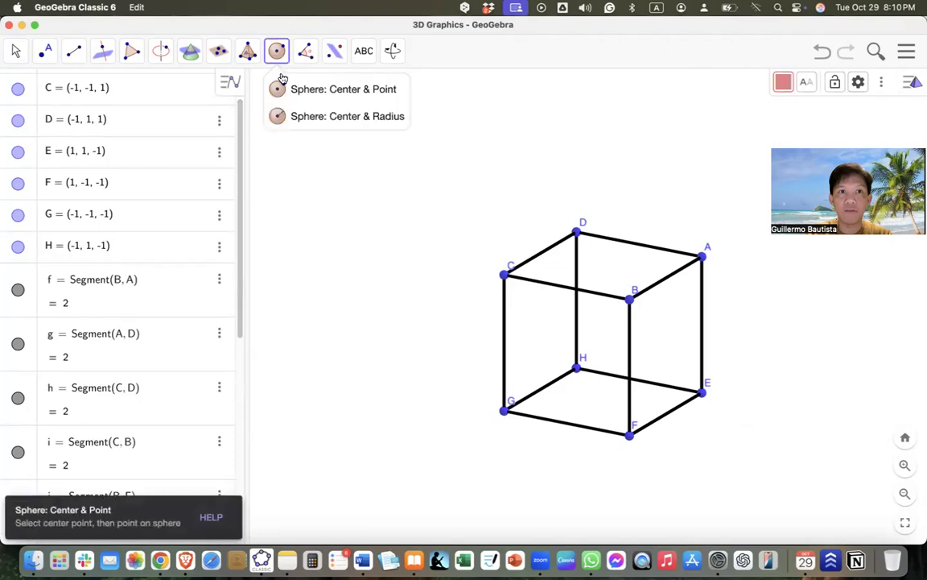
left_click(287, 115)
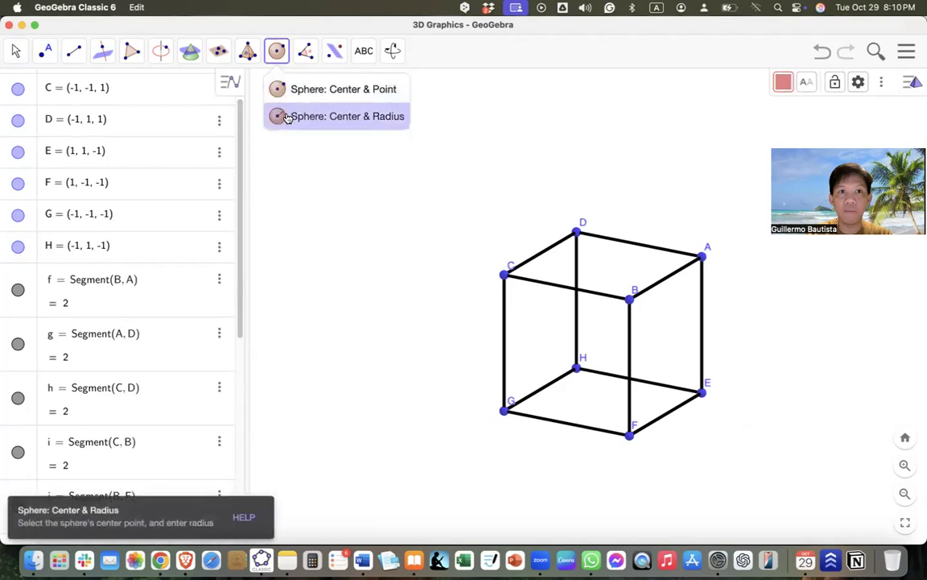
left_click(503, 276)
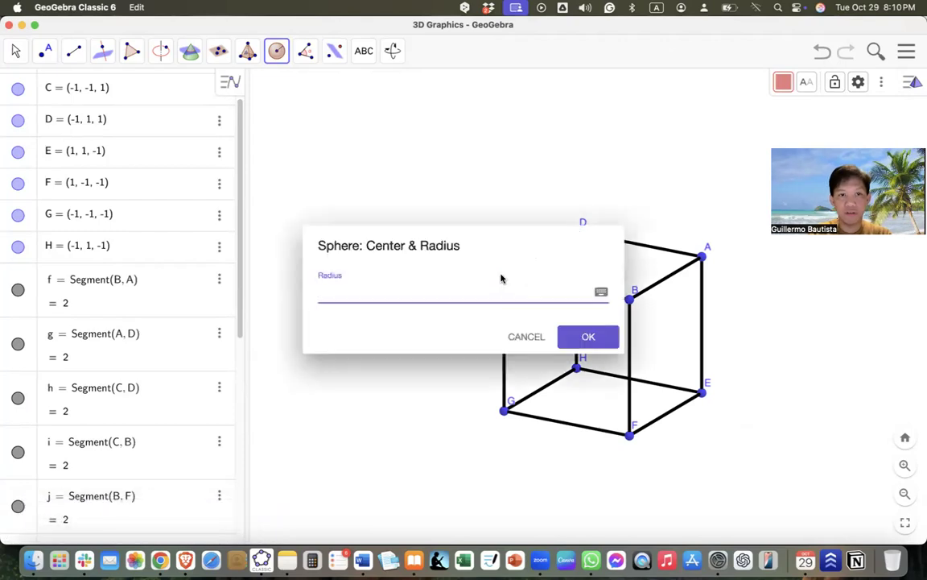
type("2/")
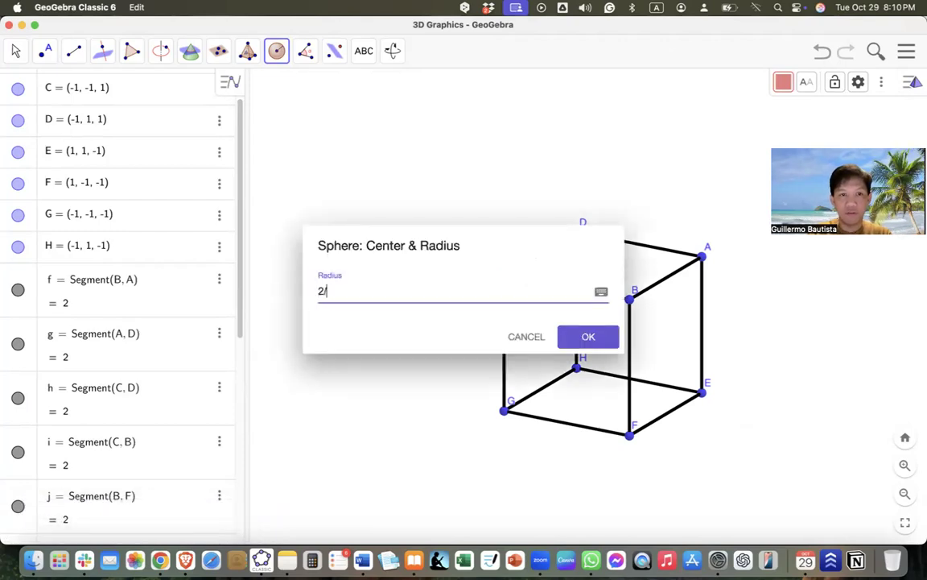
type("3")
key("Return")
left_click(15, 51)
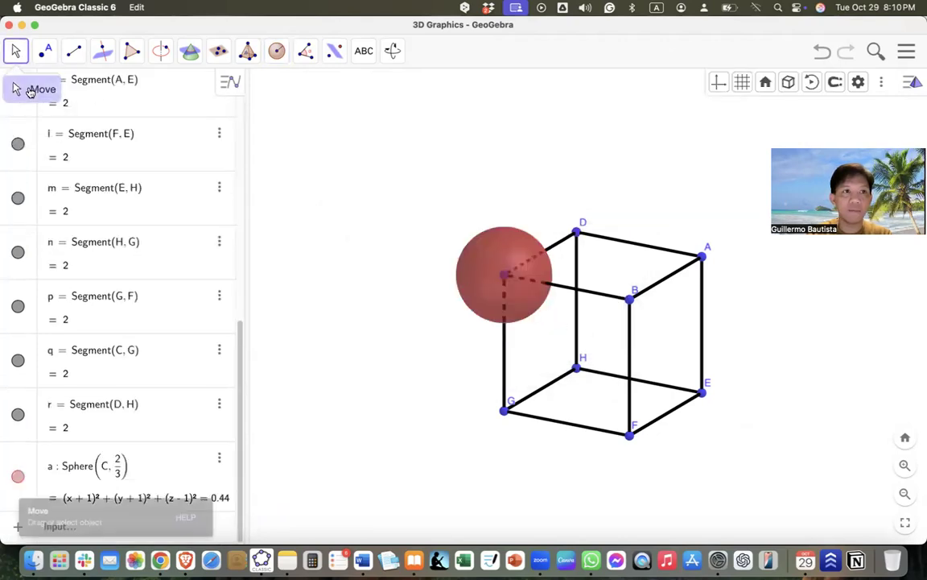
mouse_move(710, 348)
left_mouse_down()
mouse_move(671, 352)
mouse_move(696, 347)
left_mouse_up()
left_click_drag(550, 244, 532, 217)
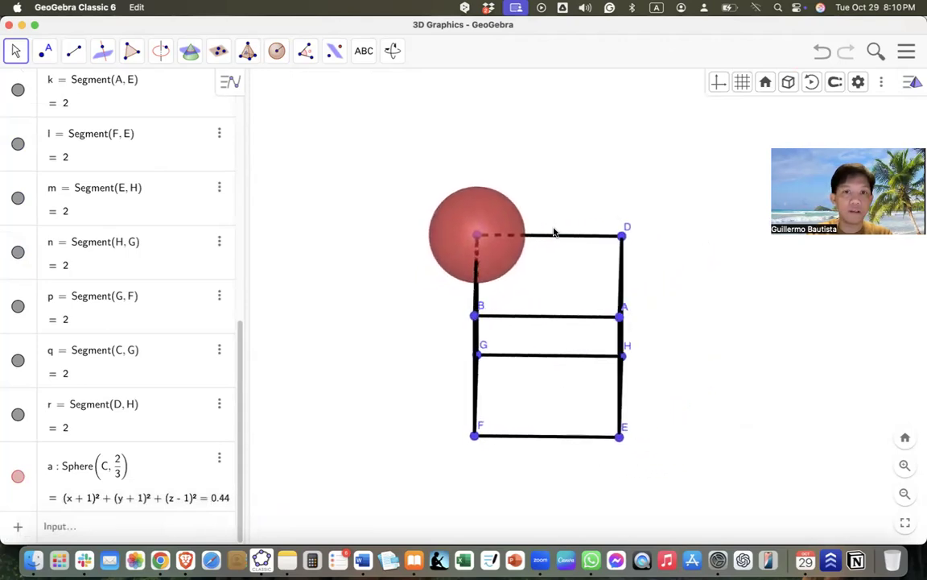
scroll(536, 229, "up", 2)
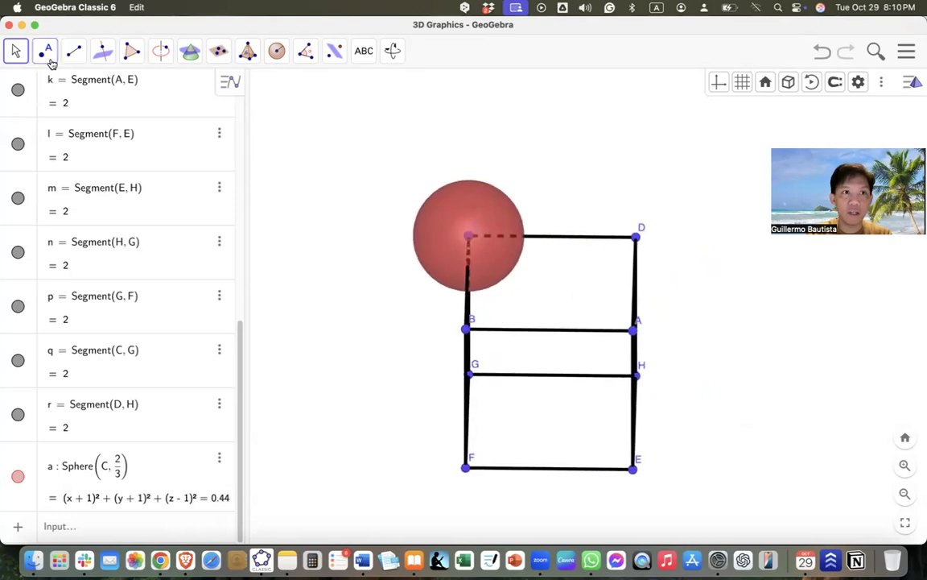
- Mark the intersection point of the sphere with edge CD using the Intersect tool
left_click(47, 53)
left_click(84, 142)
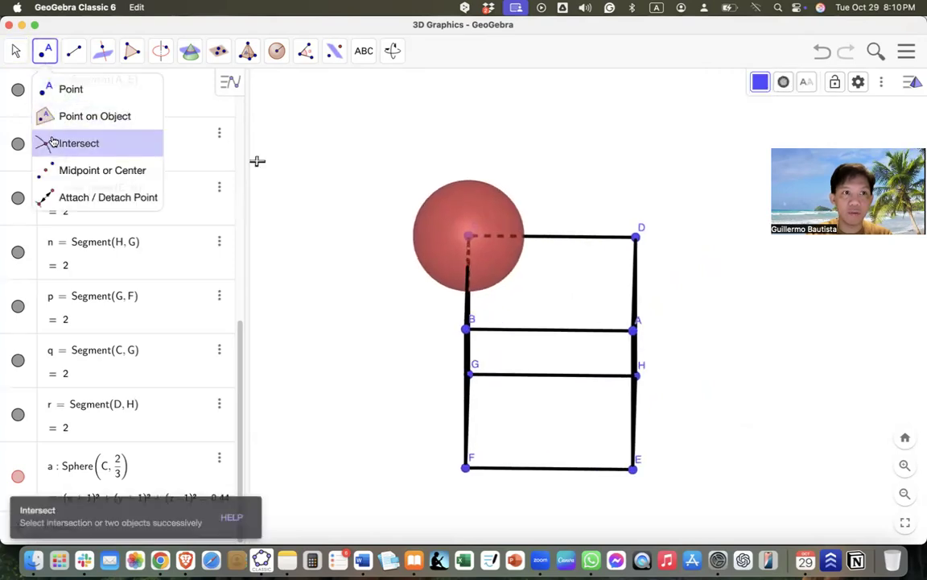
left_click(522, 237)
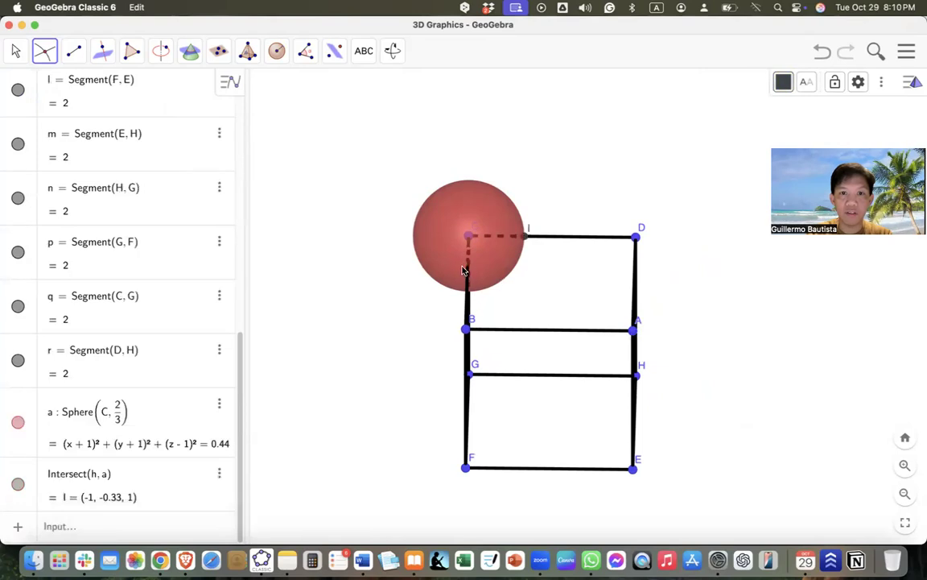
left_click(15, 50)
- Mark the sphere's intersection points with edges BC and CG, and leave the Intersect tool
left_click_drag(632, 318, 710, 337)
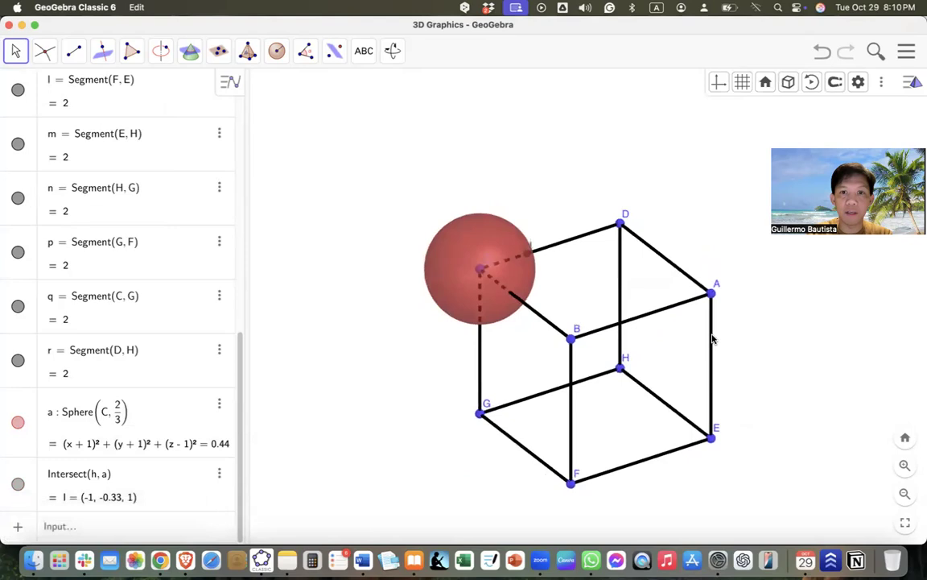
left_click(47, 53)
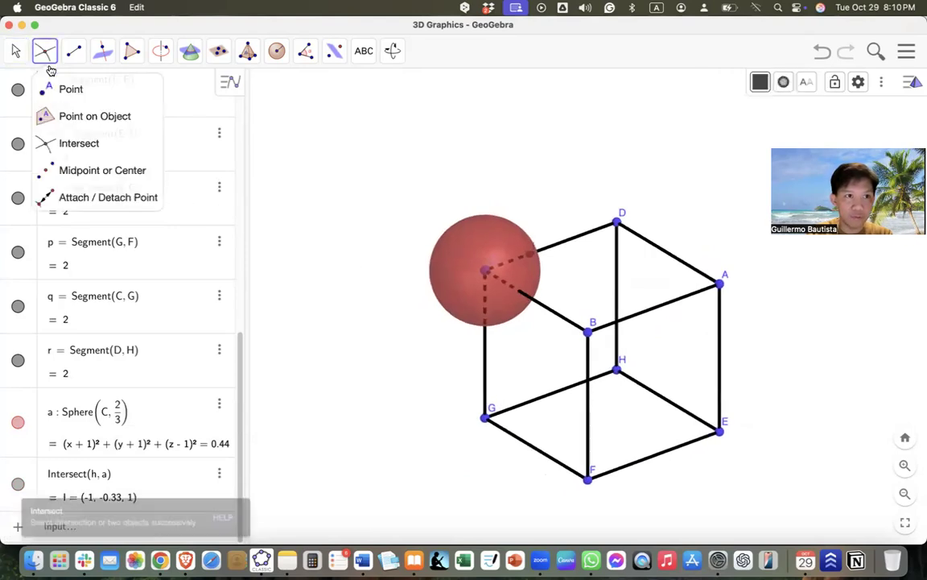
left_click(48, 88)
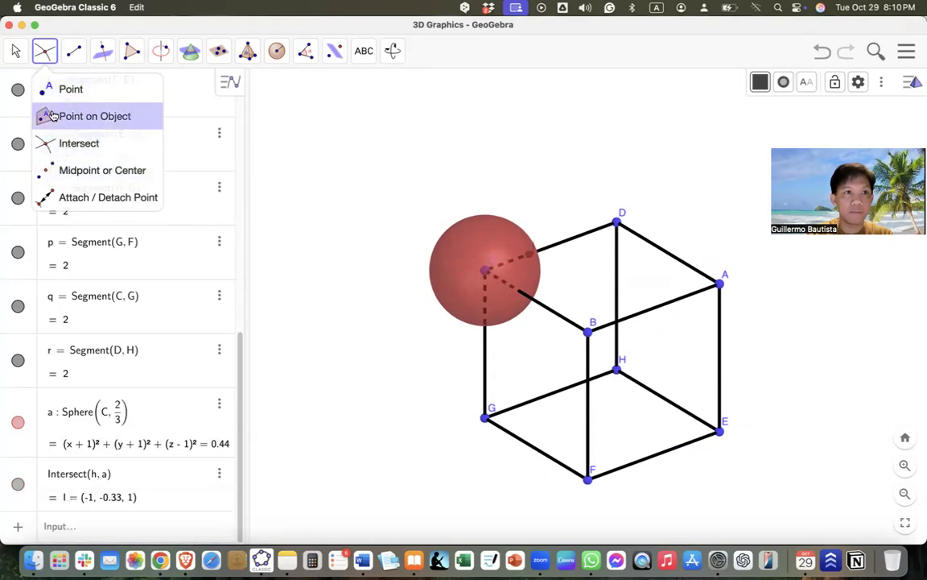
left_click(62, 144)
left_click(519, 291)
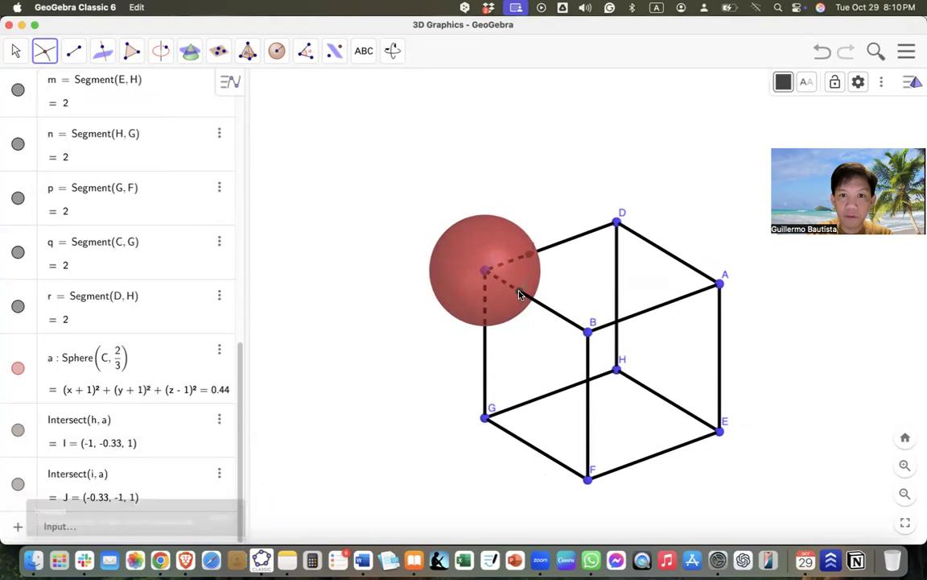
left_click(486, 325)
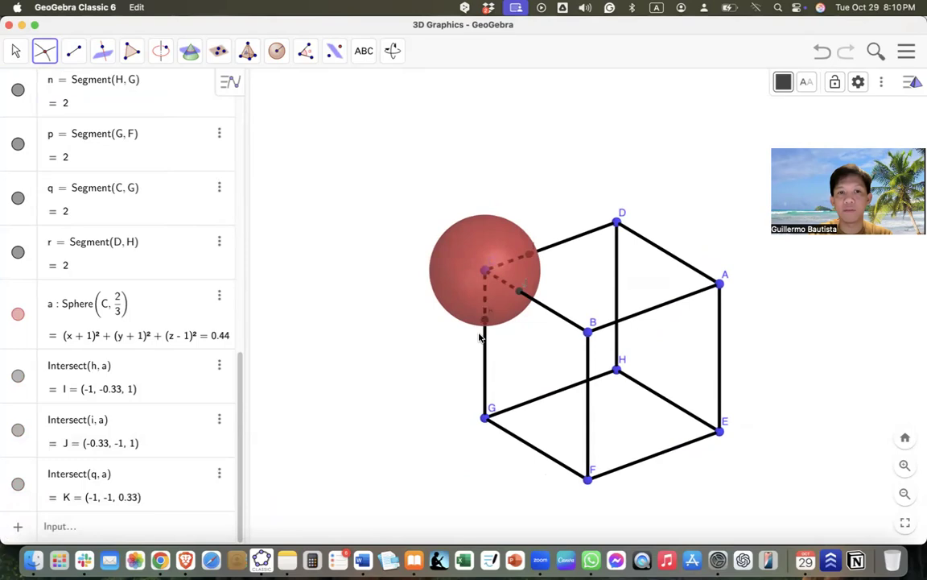
left_click(15, 50)
- Hide the sphere centred at C, keeping its intersection points with the cube's edges in view
left_click_drag(793, 374, 717, 362)
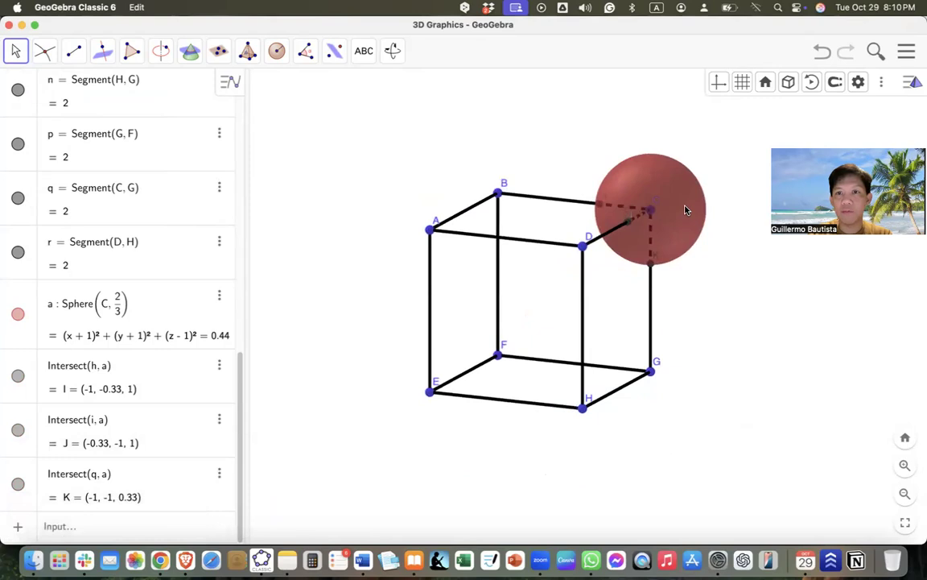
right_click(685, 210)
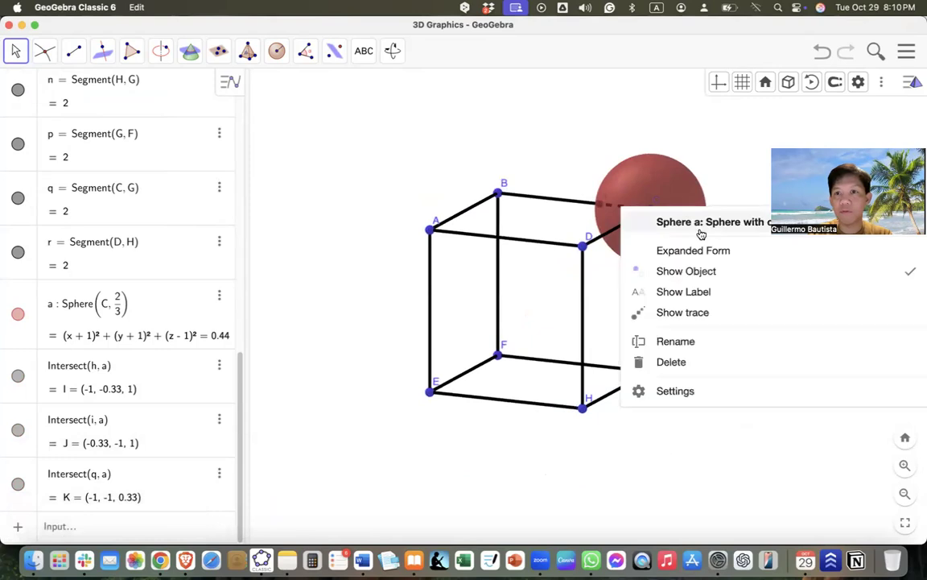
left_click(709, 279)
left_click_drag(725, 283, 708, 286)
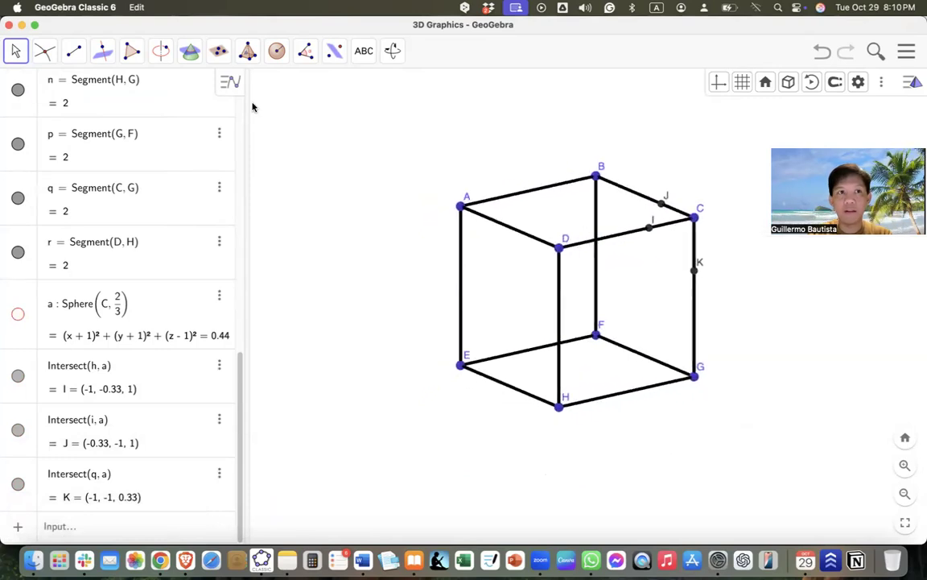
- Draw a triangle through points I, K and J with the Polygon tool, and leave the tool
left_click(132, 50)
left_click(132, 88)
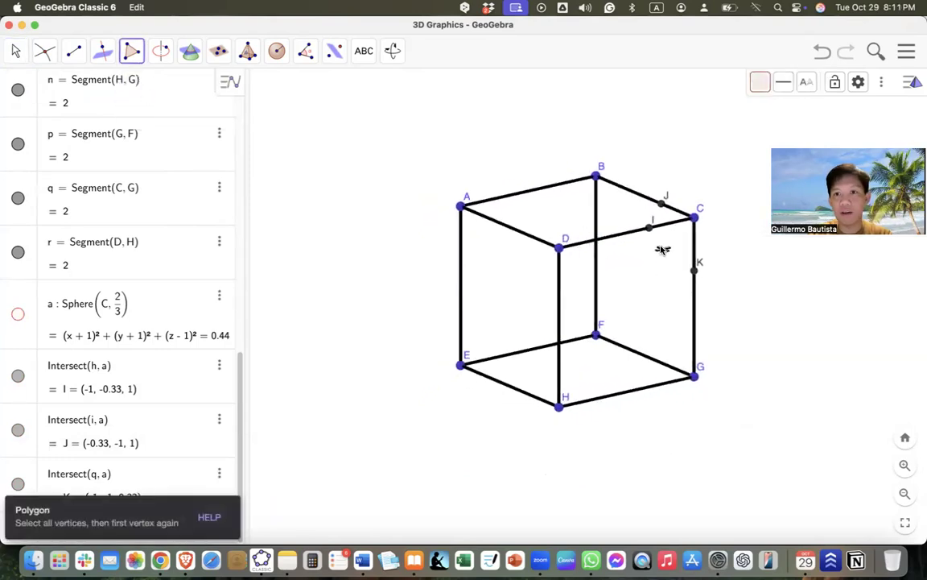
left_click(651, 227)
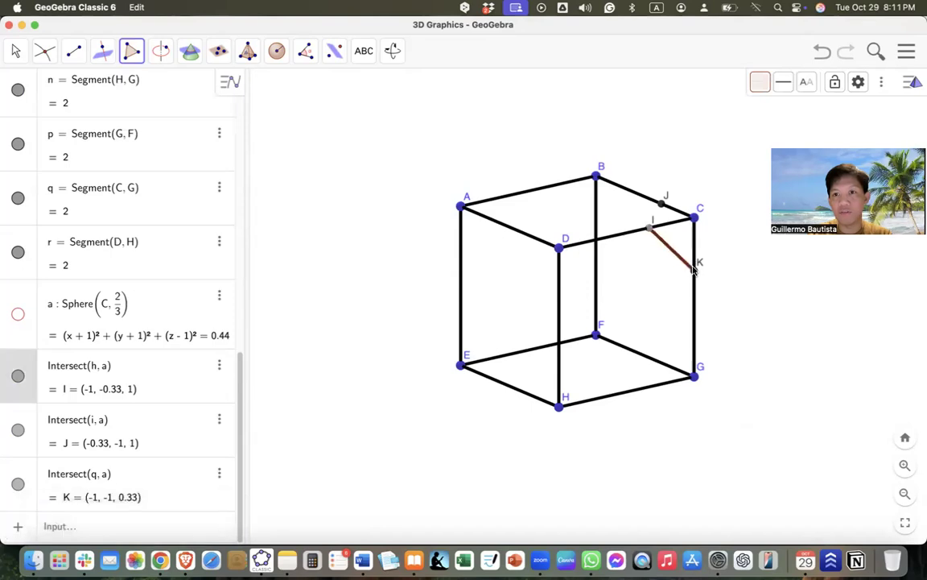
left_click(694, 268)
left_click(662, 202)
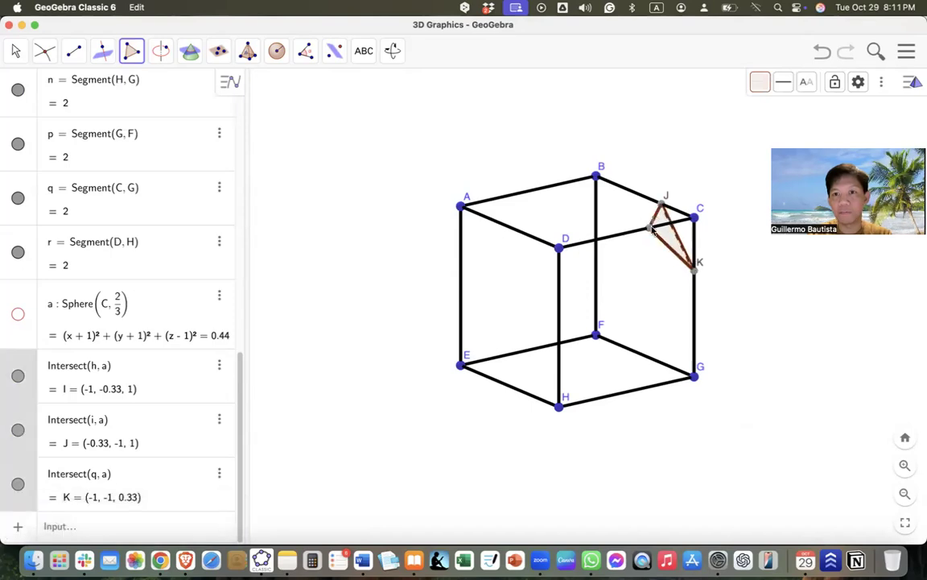
left_click(652, 228)
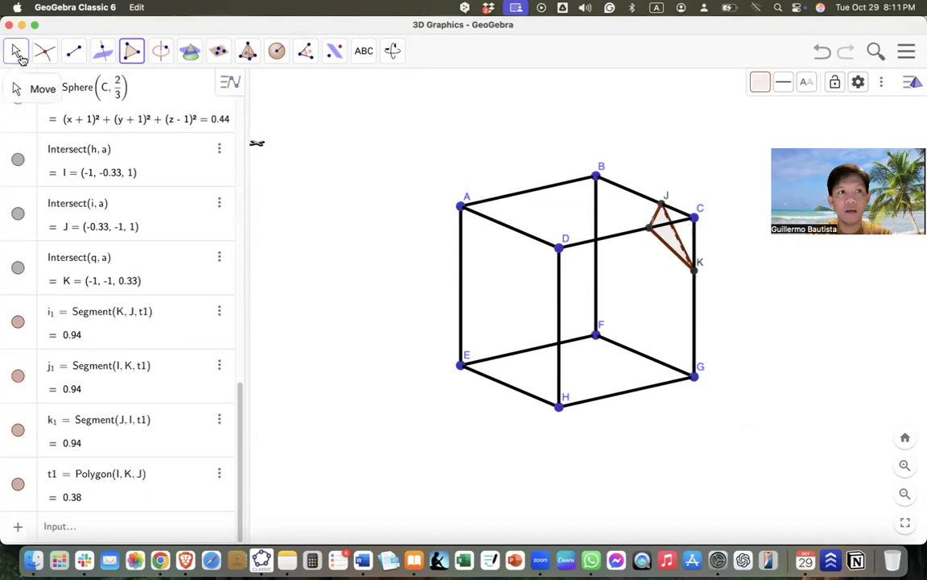
left_click(17, 52)
- Show the coordinate axes in the 3D view and inspect the cube from different angles
left_click_drag(677, 327, 677, 359)
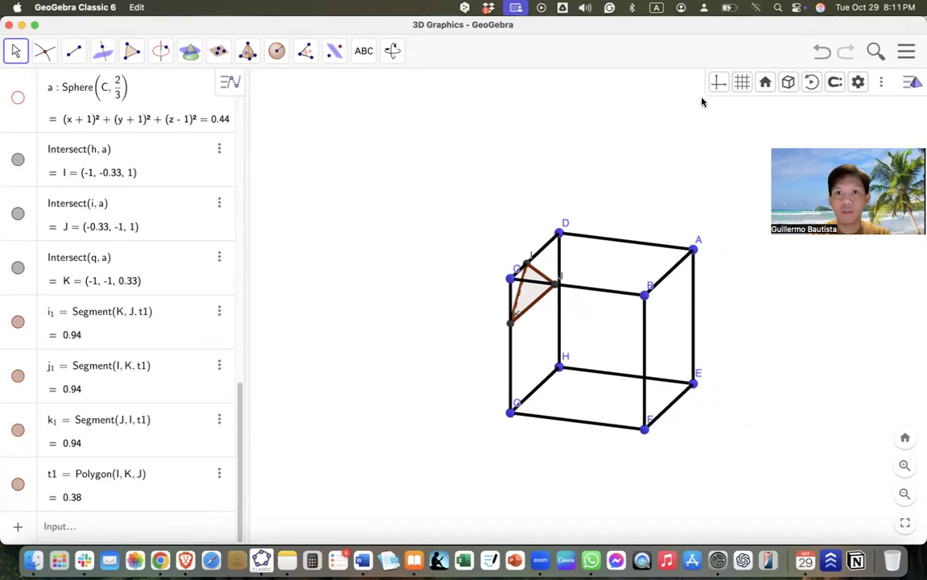
left_click(724, 85)
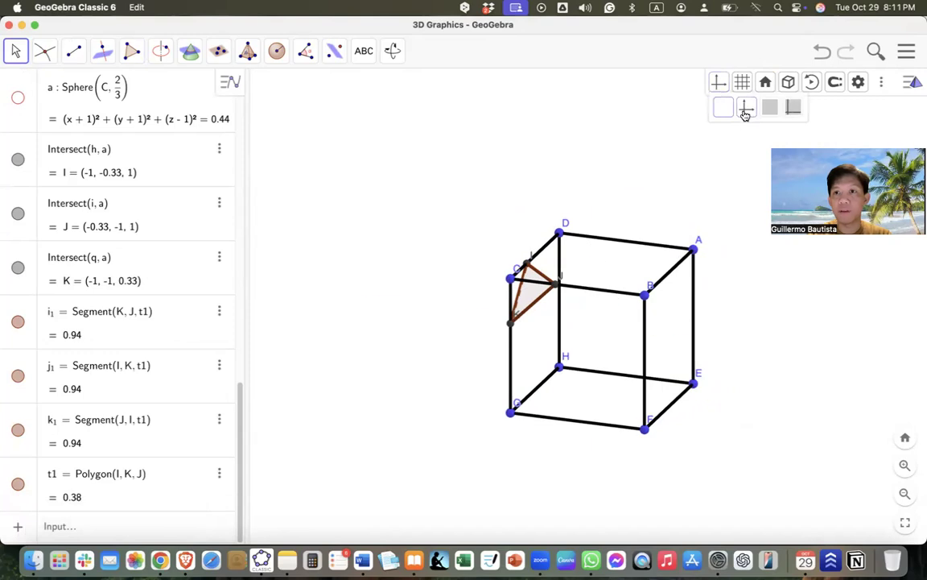
left_click(747, 109)
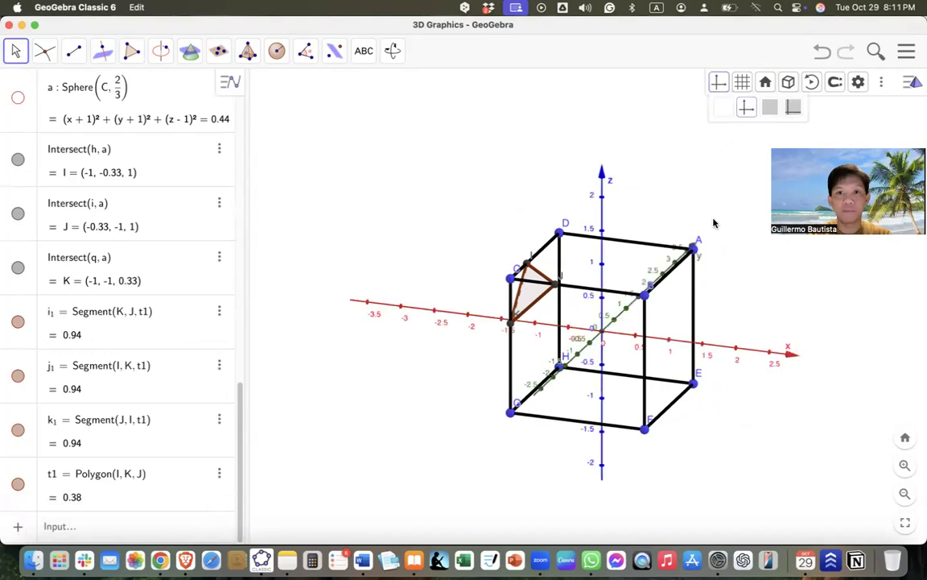
left_click_drag(721, 188, 716, 234)
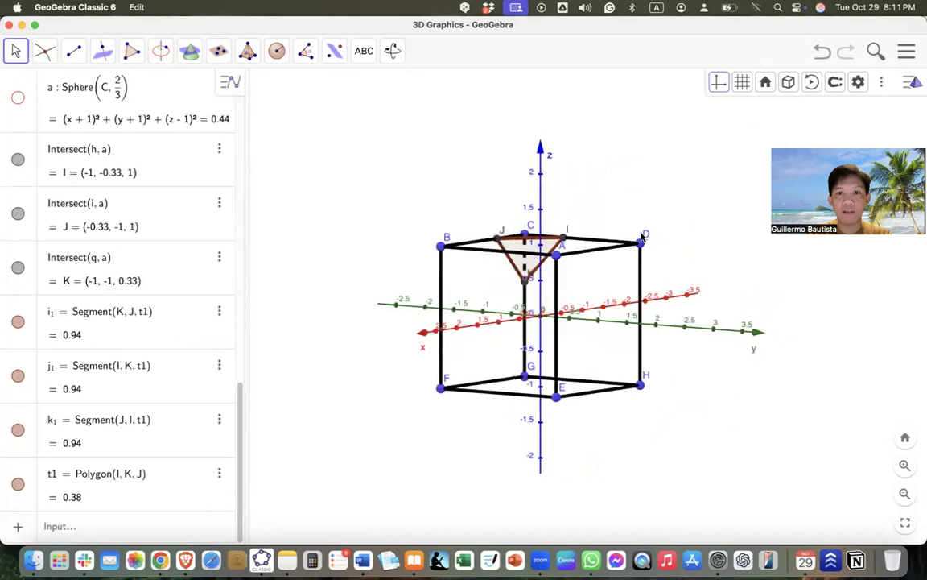
left_click(685, 248)
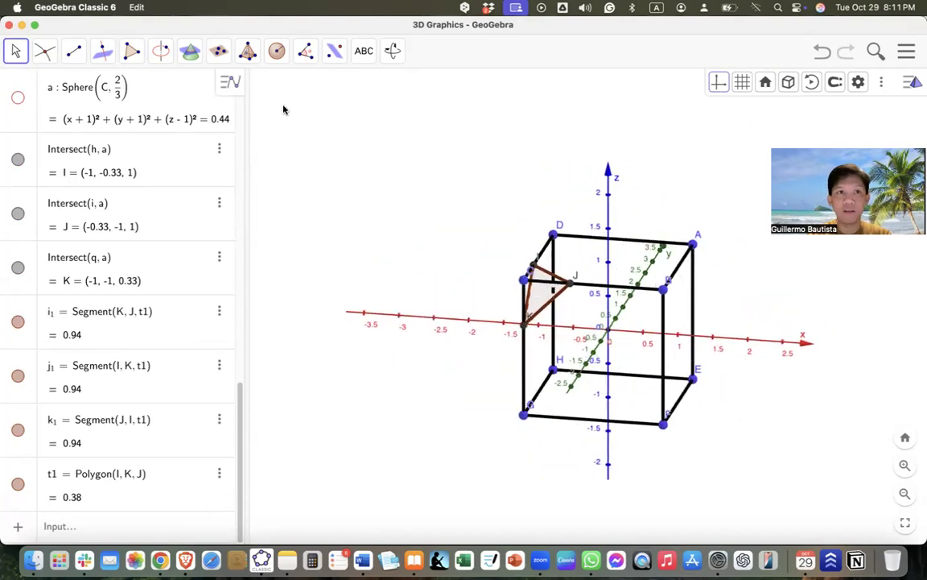
- Rotate triangle IKJ 90° counterclockwise around the z-axis with the Rotate around Line tool
left_click(334, 50)
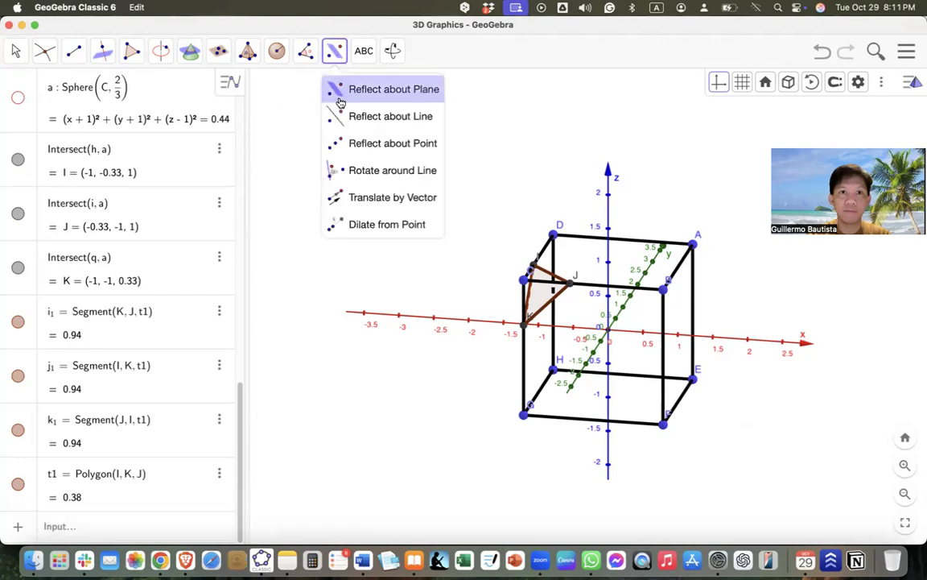
left_click(342, 182)
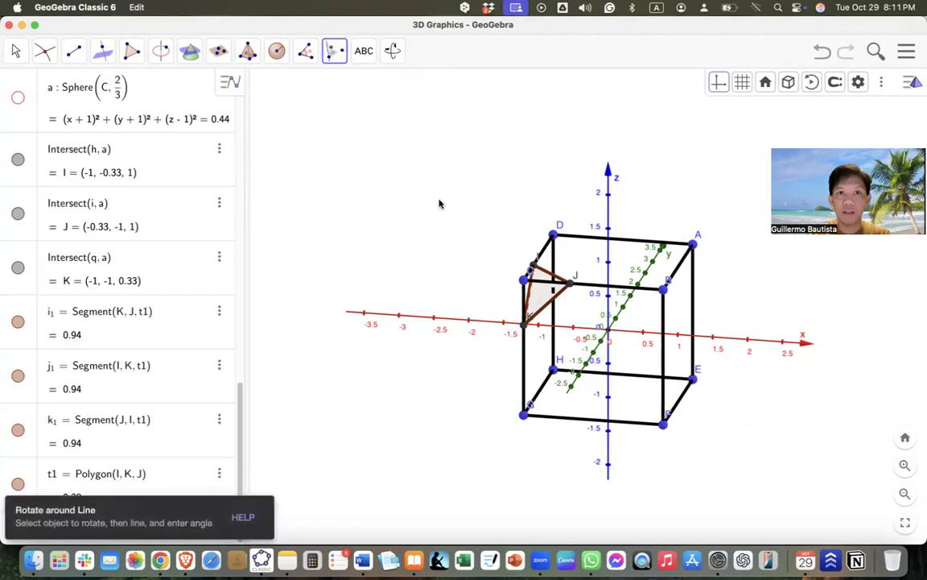
left_click(333, 53)
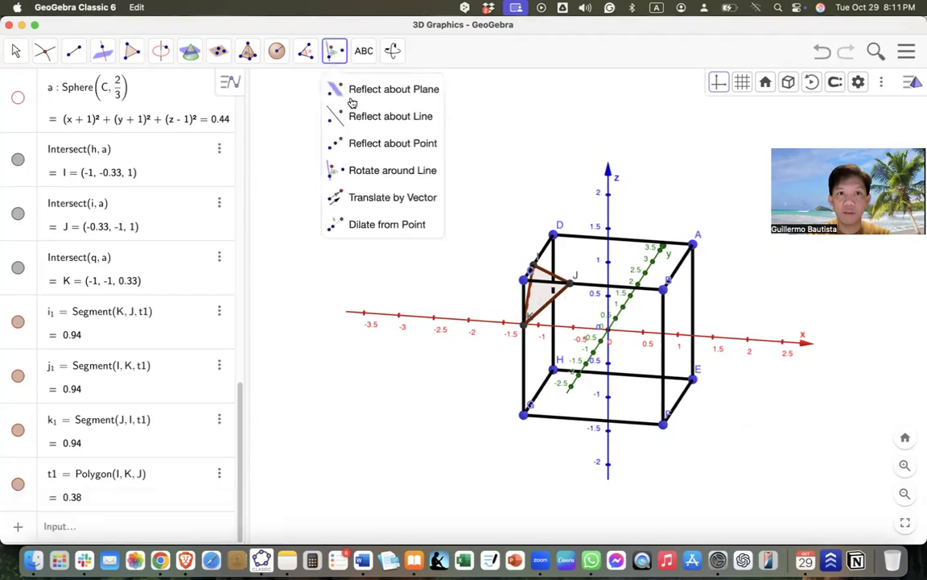
left_click(382, 183)
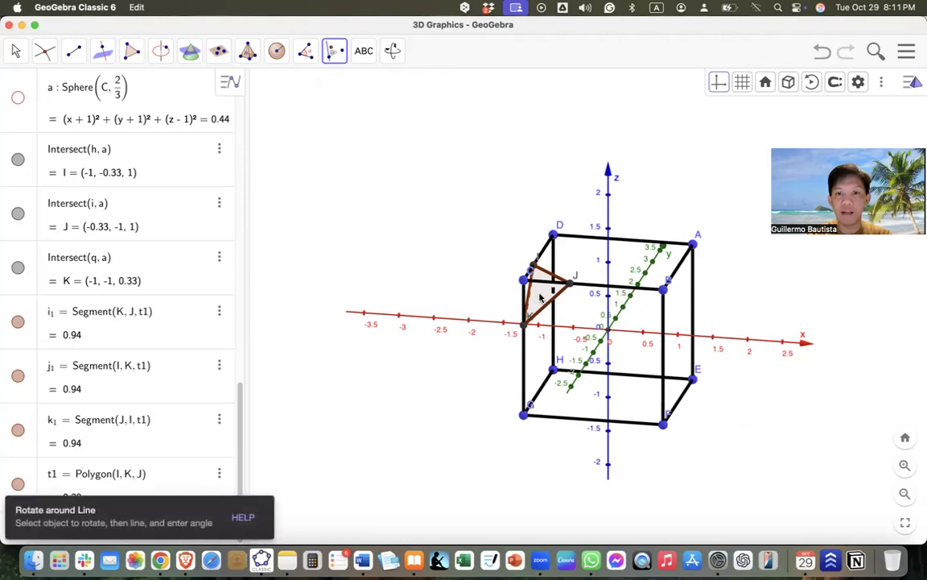
left_click(525, 295)
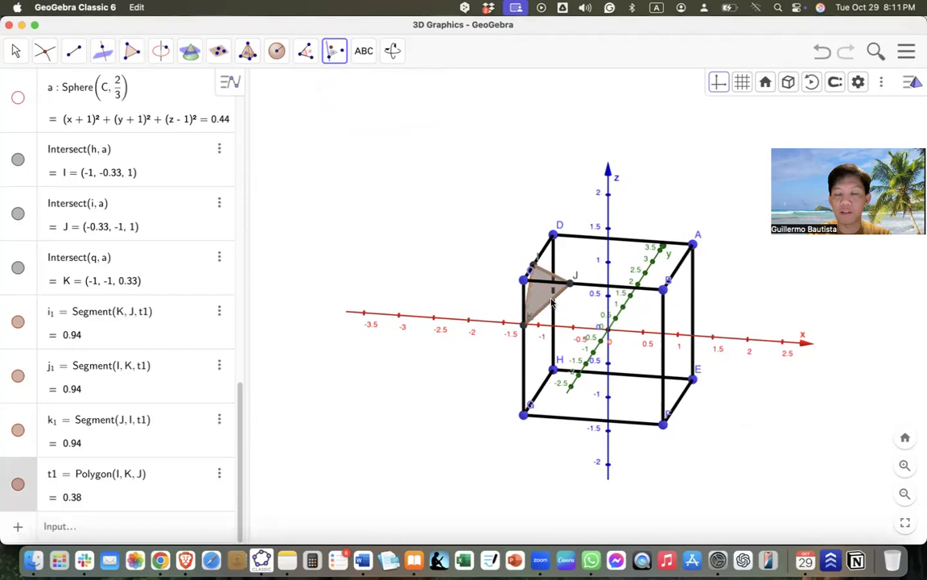
left_click(607, 268)
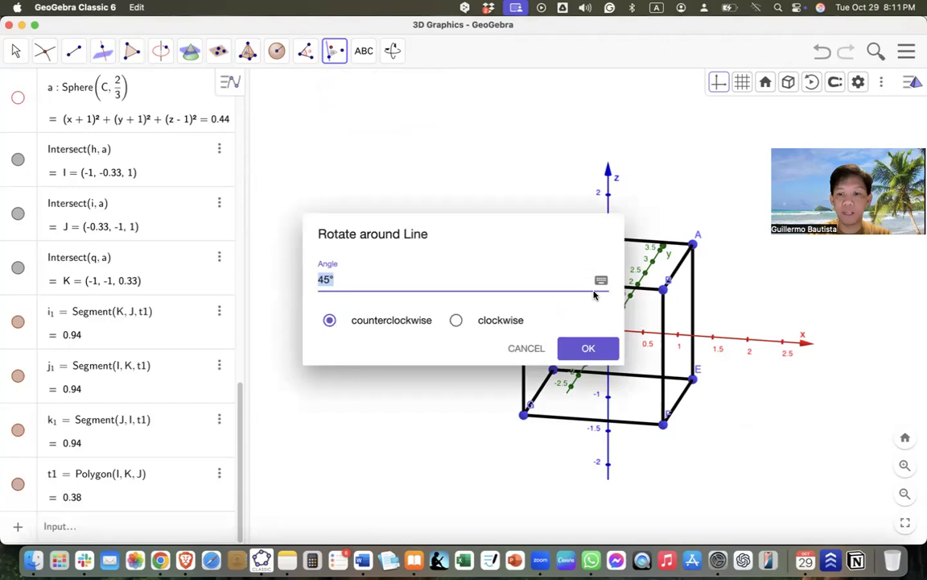
type("90")
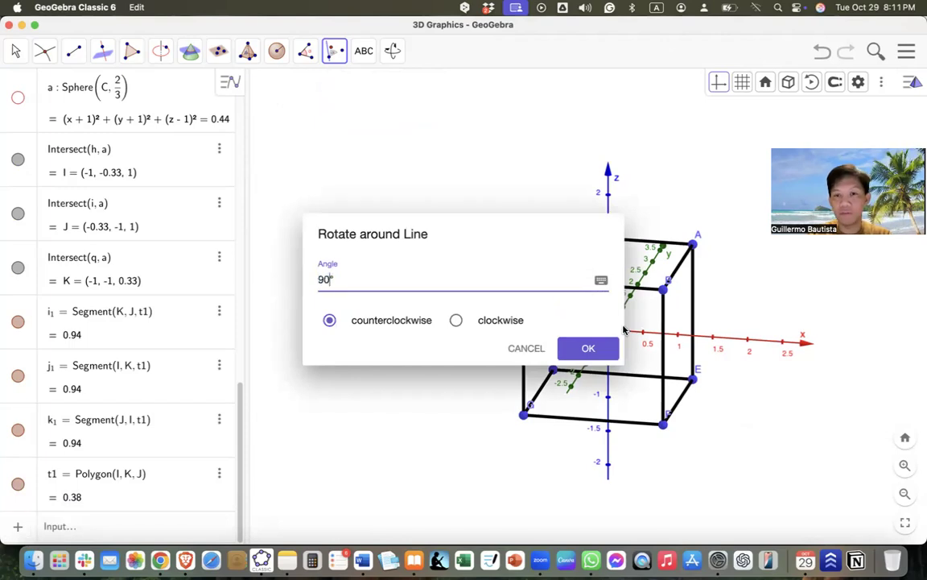
left_click(604, 344)
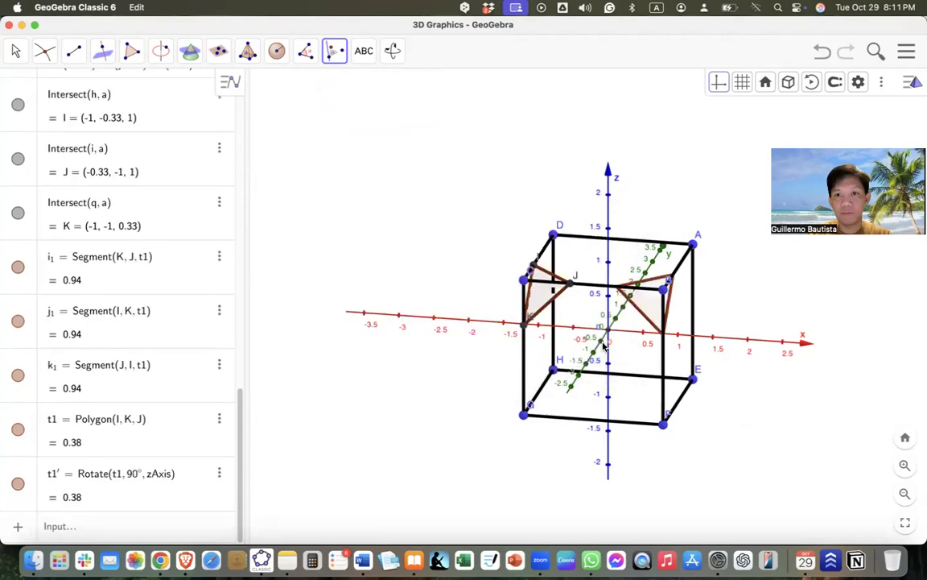
- Rotate the original triangle IKJ 180° counterclockwise around the z-axis
left_click(537, 297)
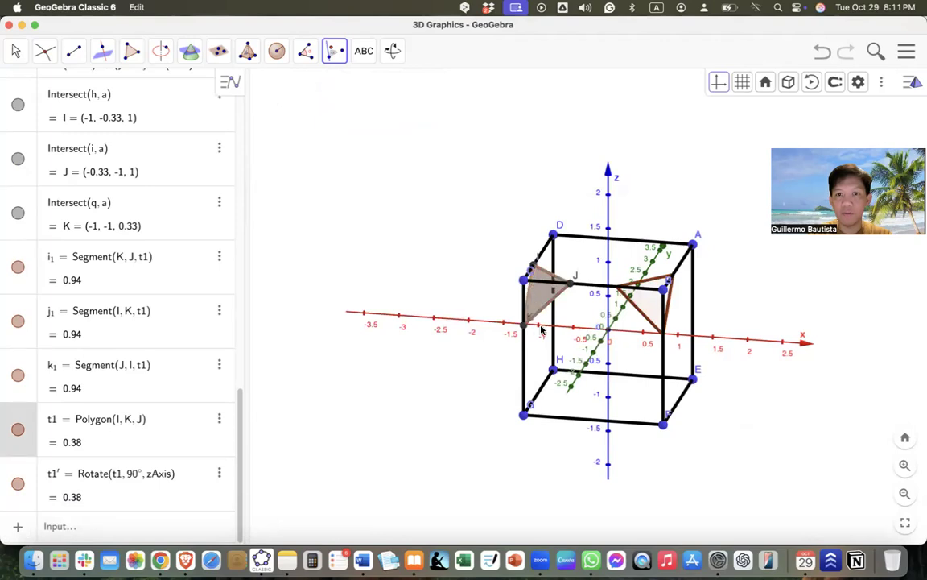
left_click(609, 246)
type("180")
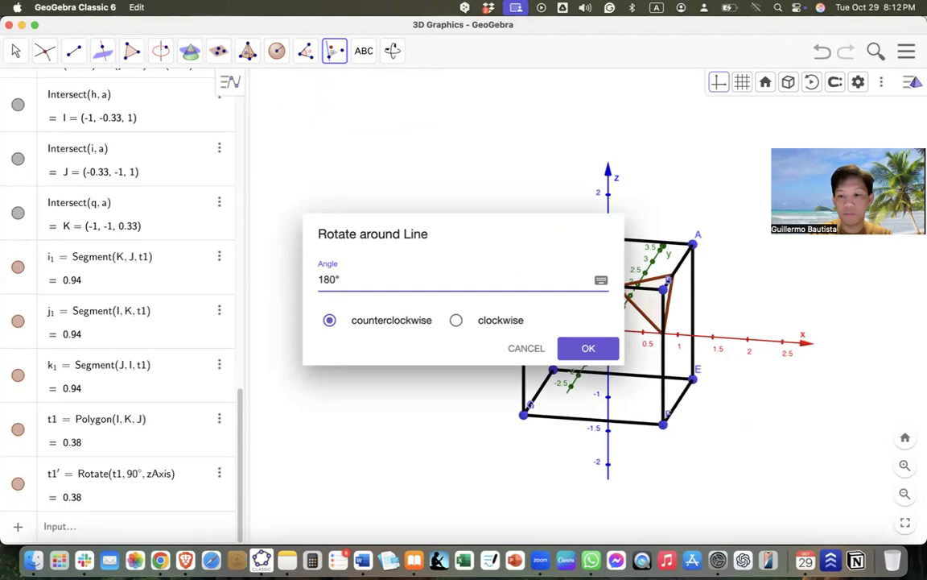
key("Return")
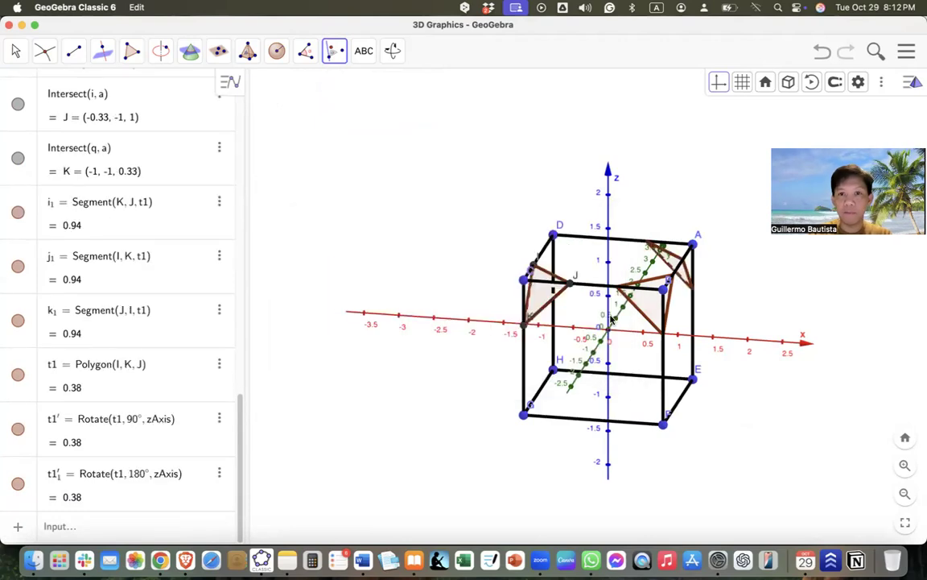
- Rotate the original triangle IKJ 270° counterclockwise around the z-axis
left_click(535, 292)
left_click(608, 246)
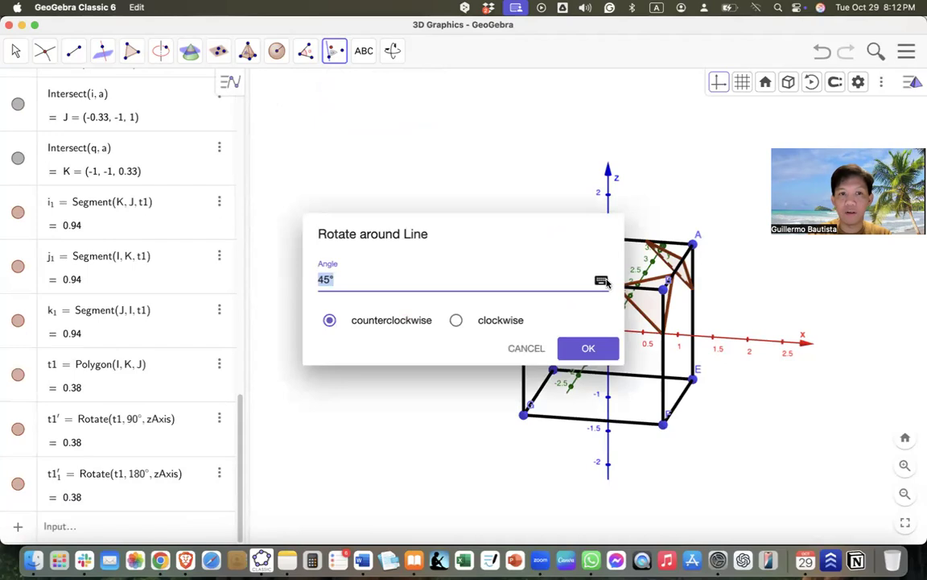
type("270")
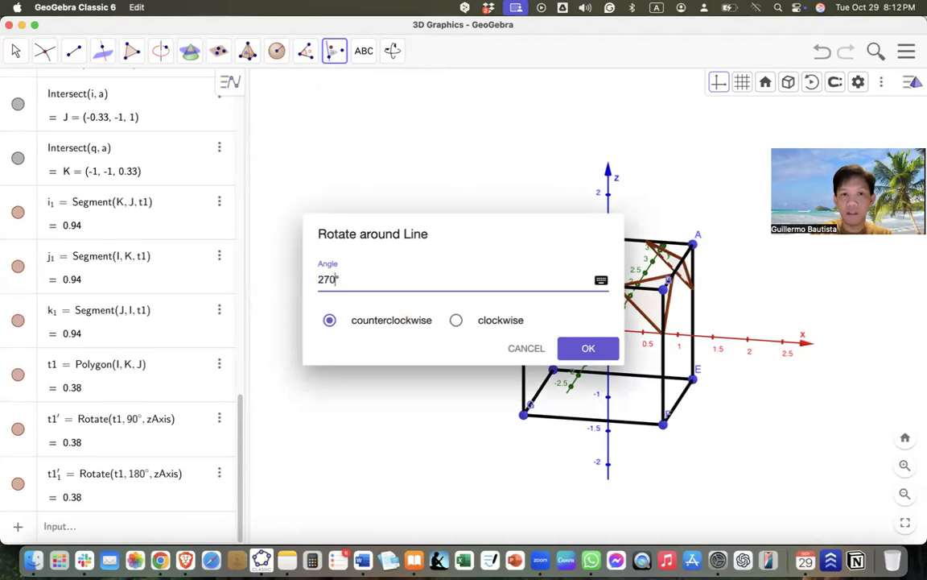
key("Return")
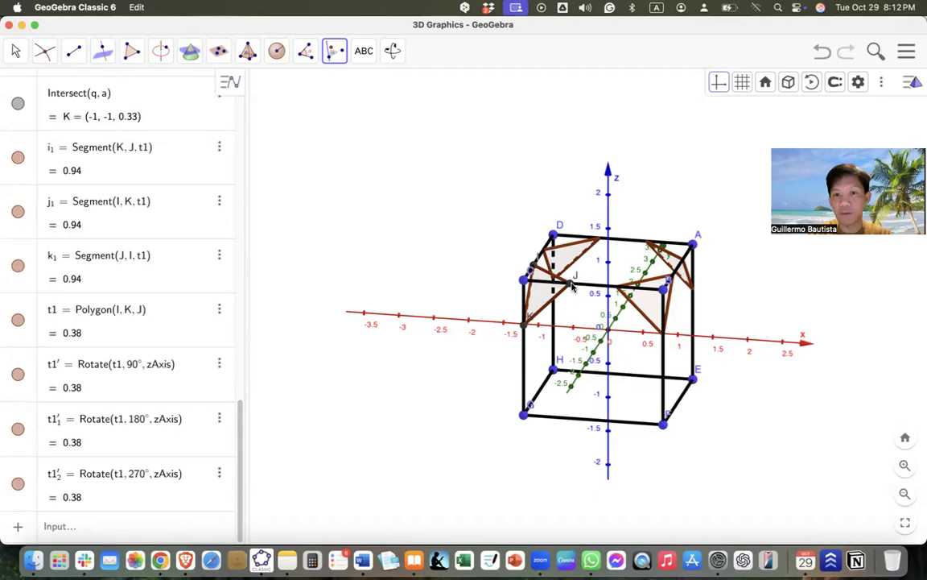
- Rotate point J counterclockwise around the z-axis by 90°, 180° and 270° to create its three image points
left_click(607, 262)
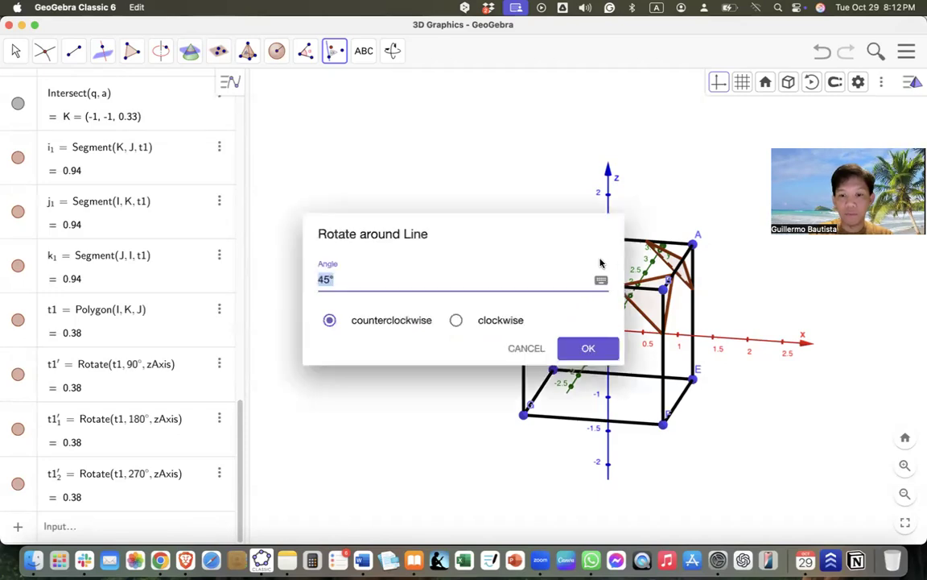
type("90")
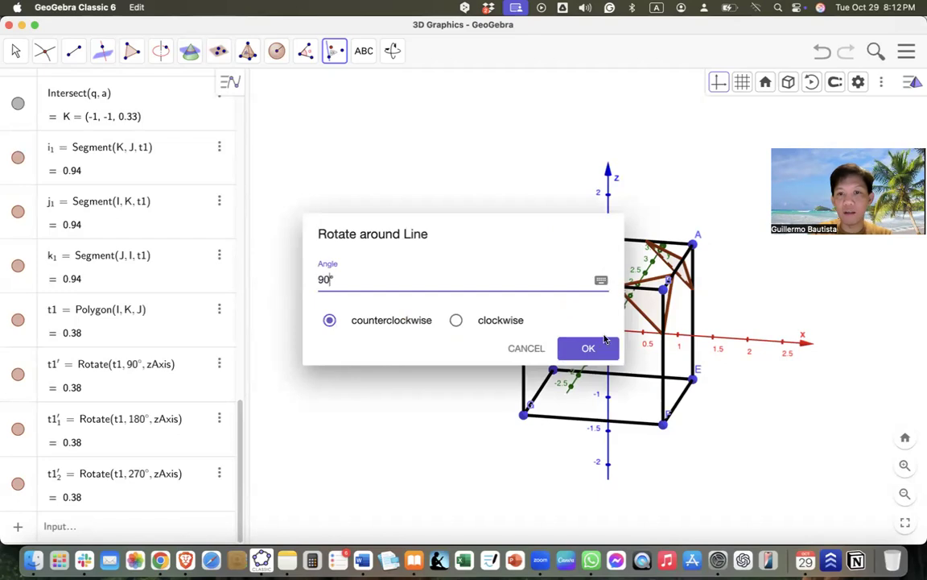
left_click(589, 349)
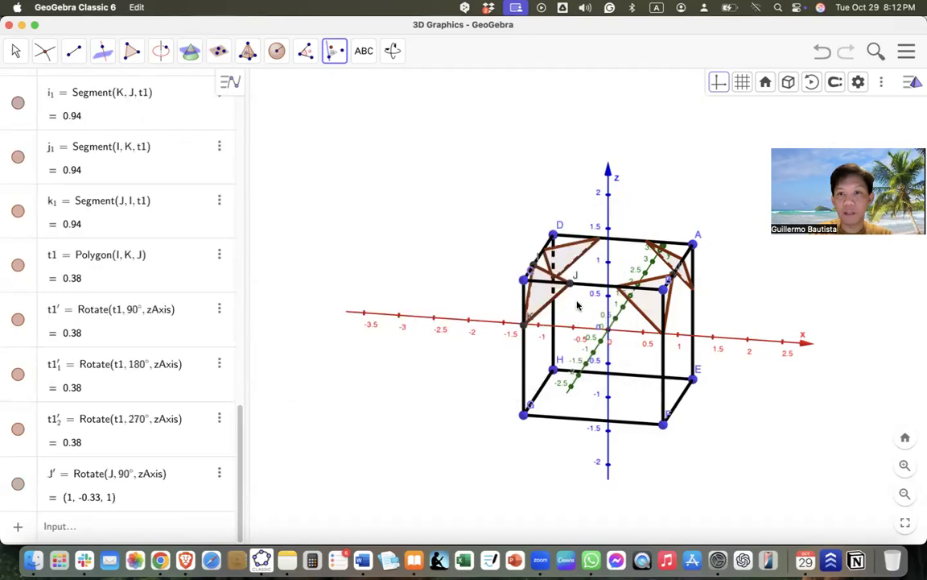
left_click(607, 260)
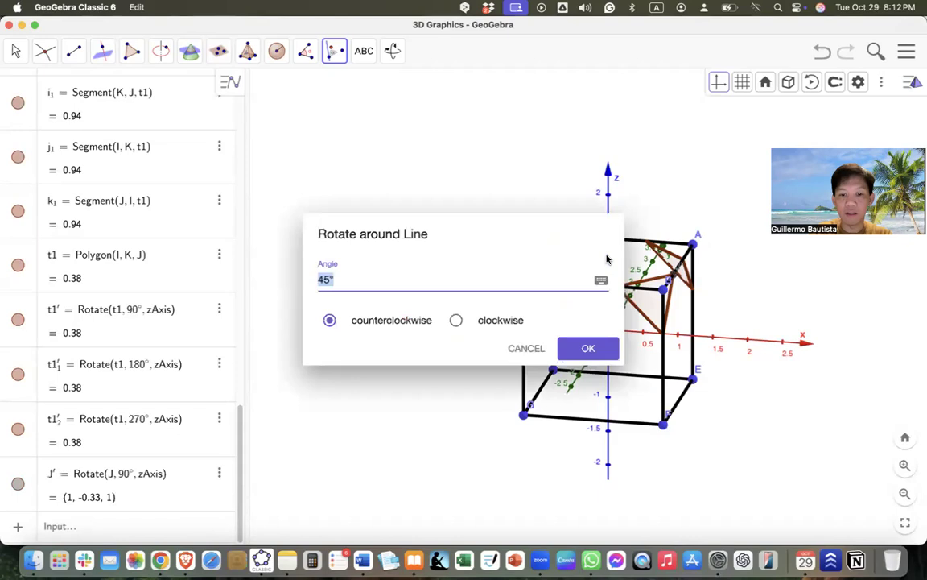
type("180")
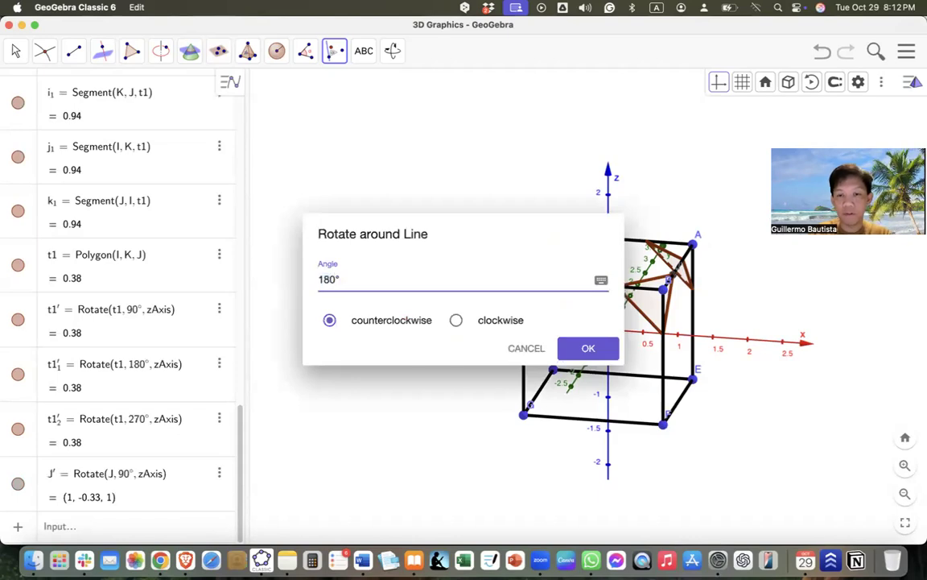
left_click(570, 348)
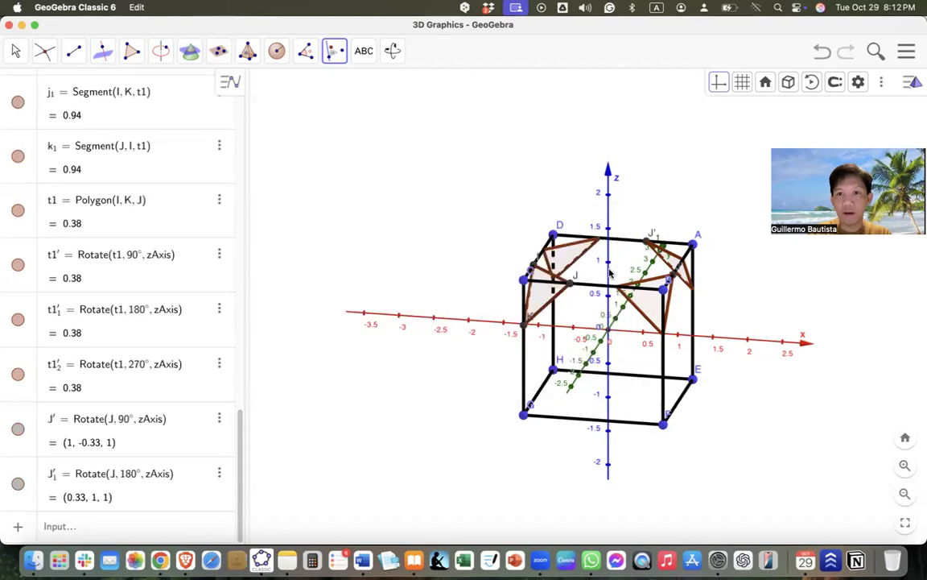
left_click(608, 269)
type("270")
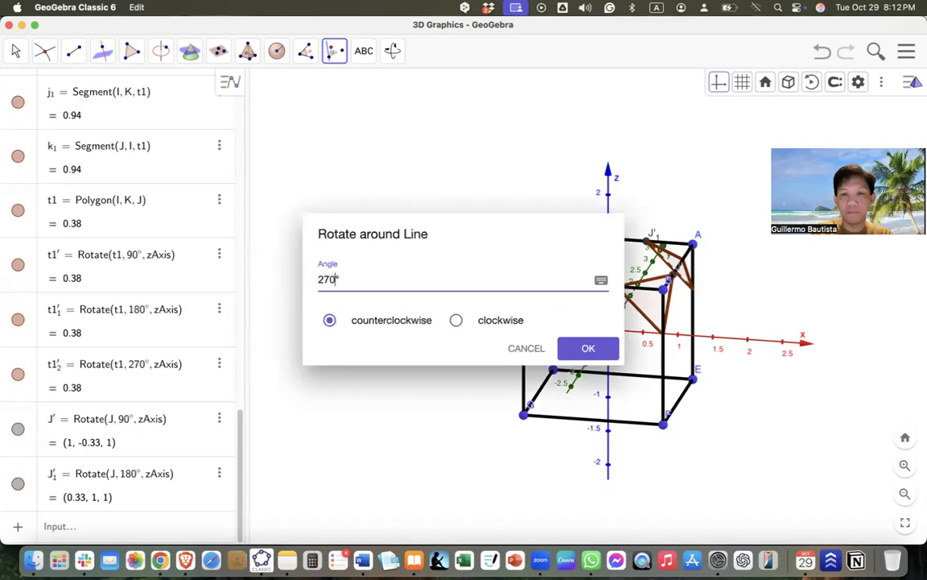
key("Return")
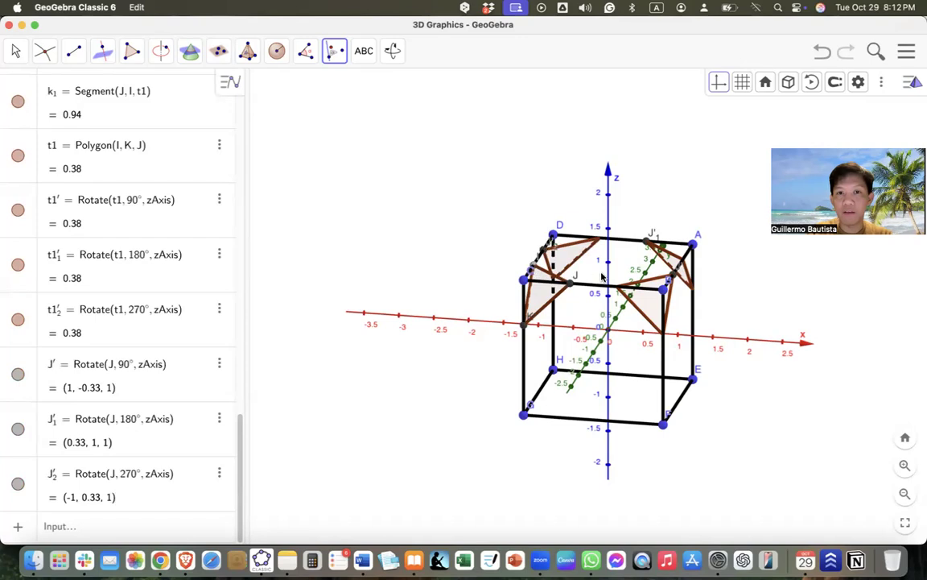
- Rotate point I counterclockwise around the z-axis by 90°, 180° and 270° to create its three image points
scroll(546, 268, "up", 3)
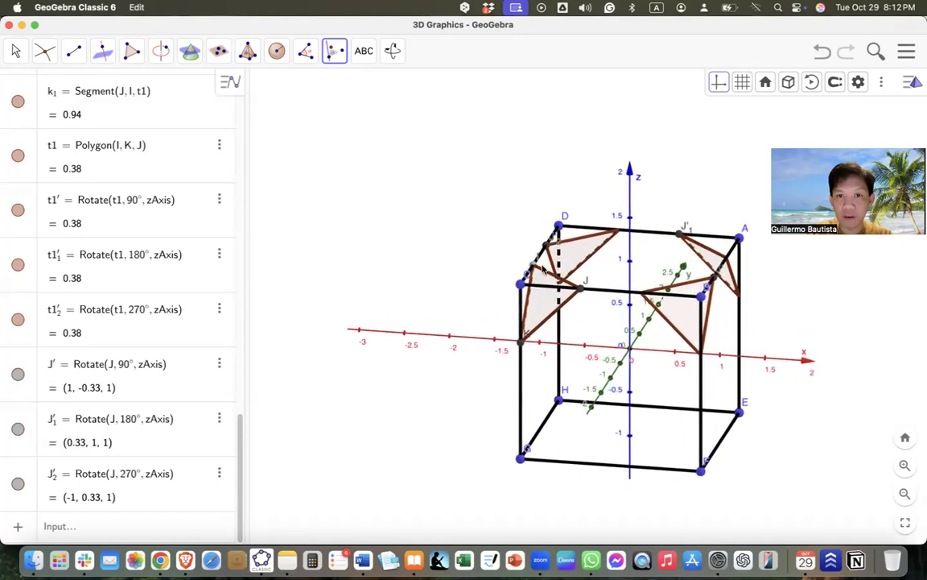
left_click(629, 281)
type("90")
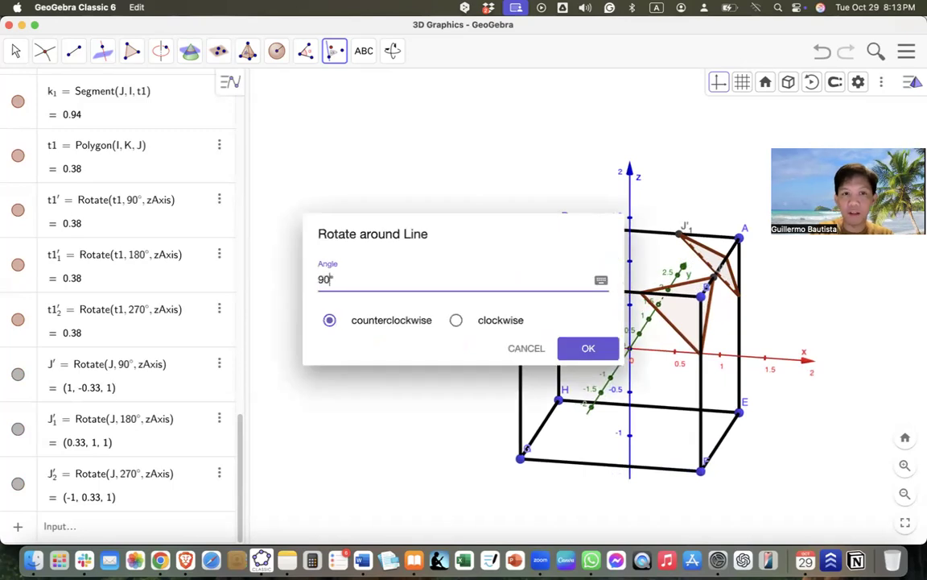
key("Return")
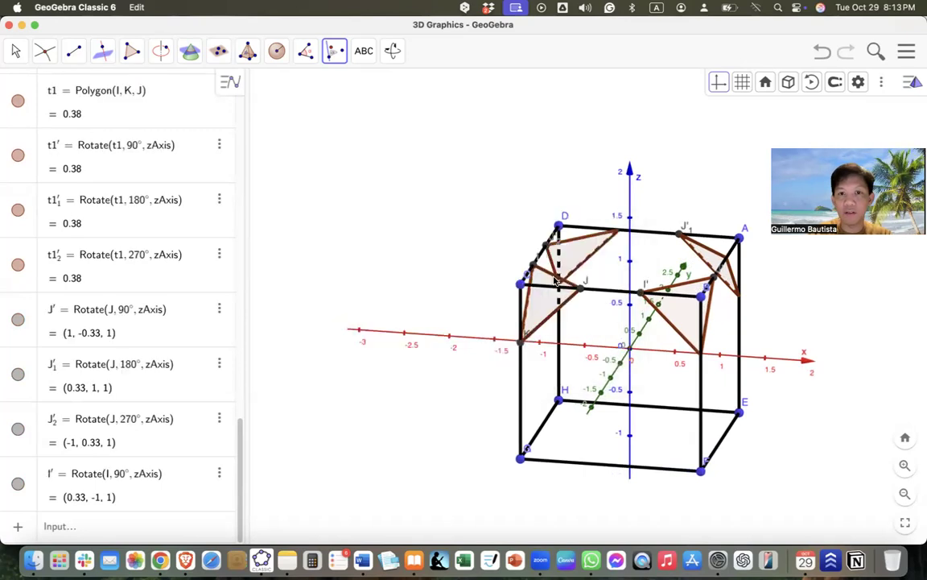
left_click(628, 265)
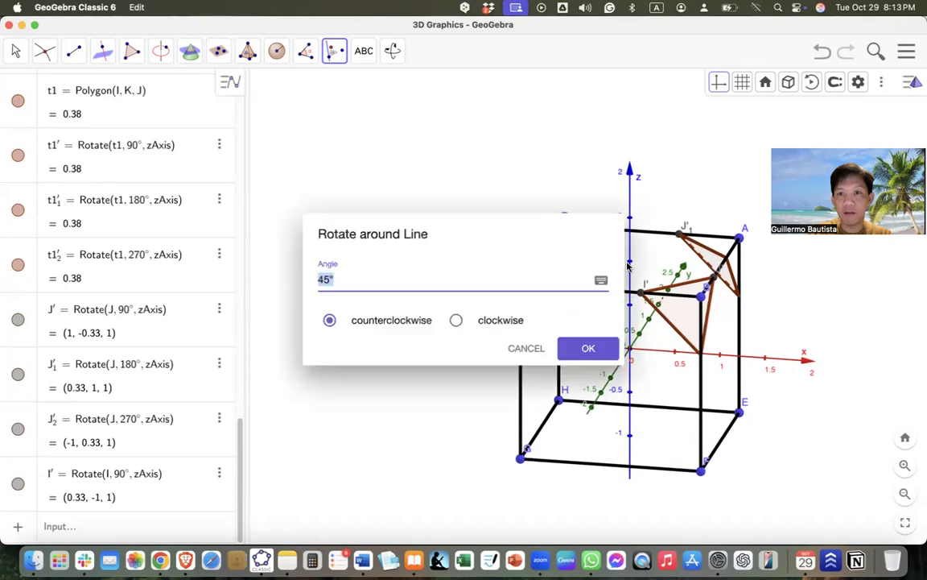
type("180")
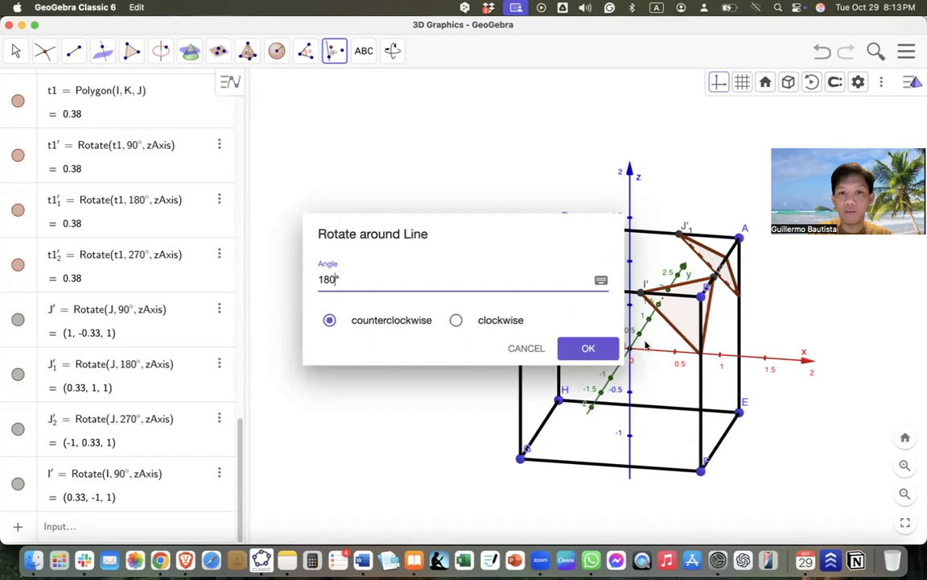
left_click(588, 349)
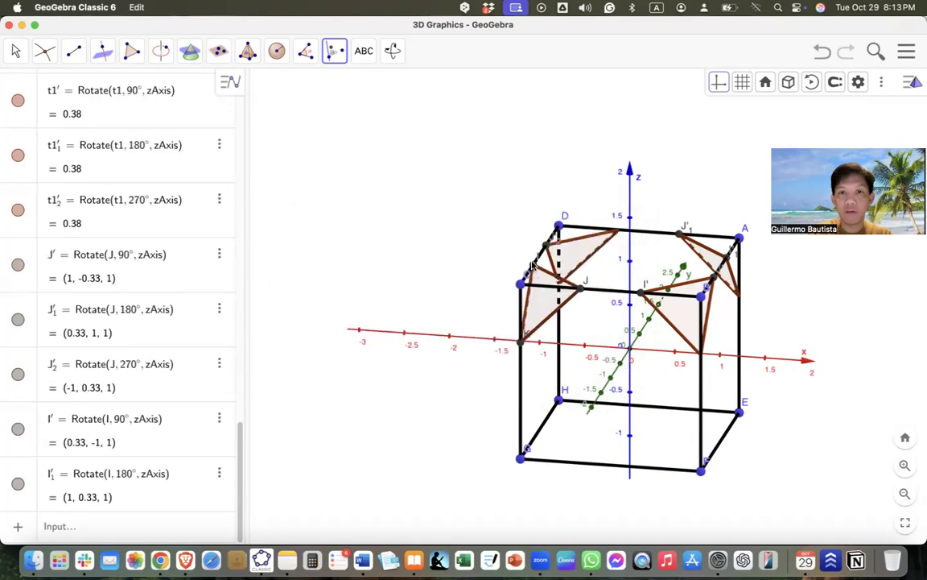
left_click(631, 268)
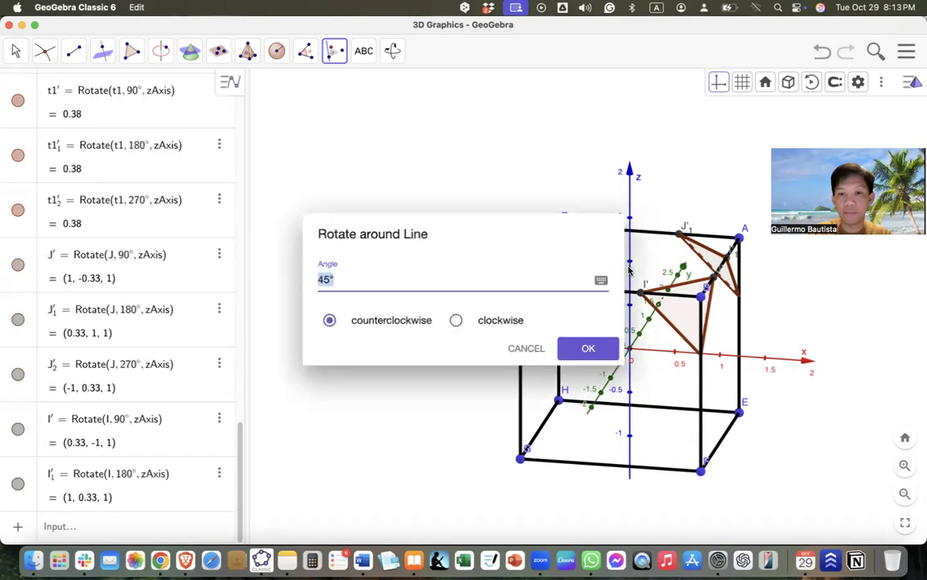
type("270")
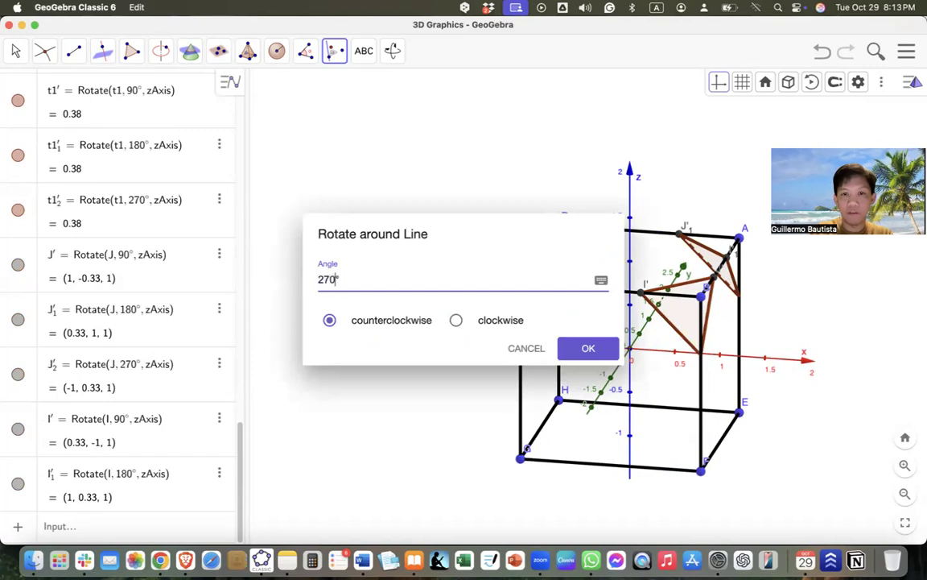
key("Return")
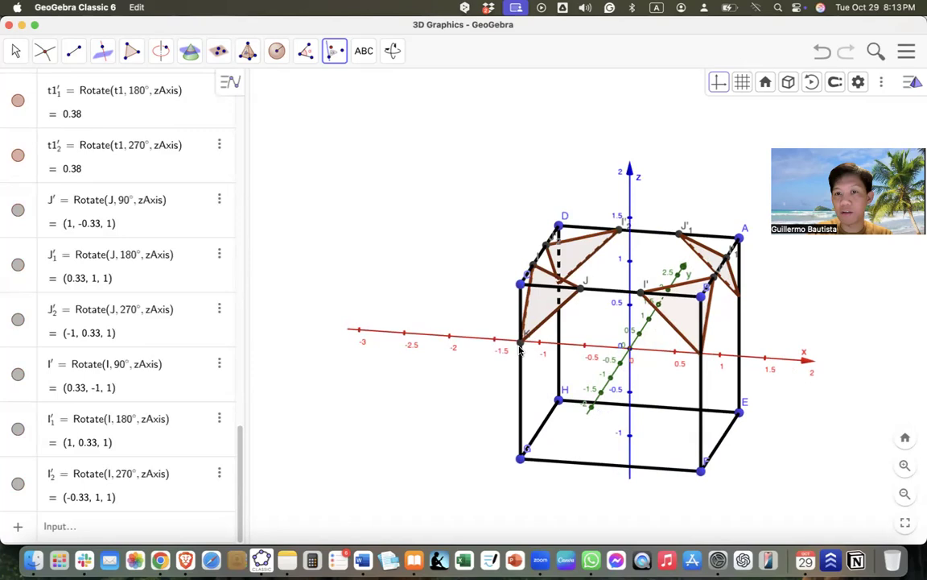
- Rotate point K counterclockwise around the z-axis by 90°, 180° and 270° to create its three image points
left_click(630, 257)
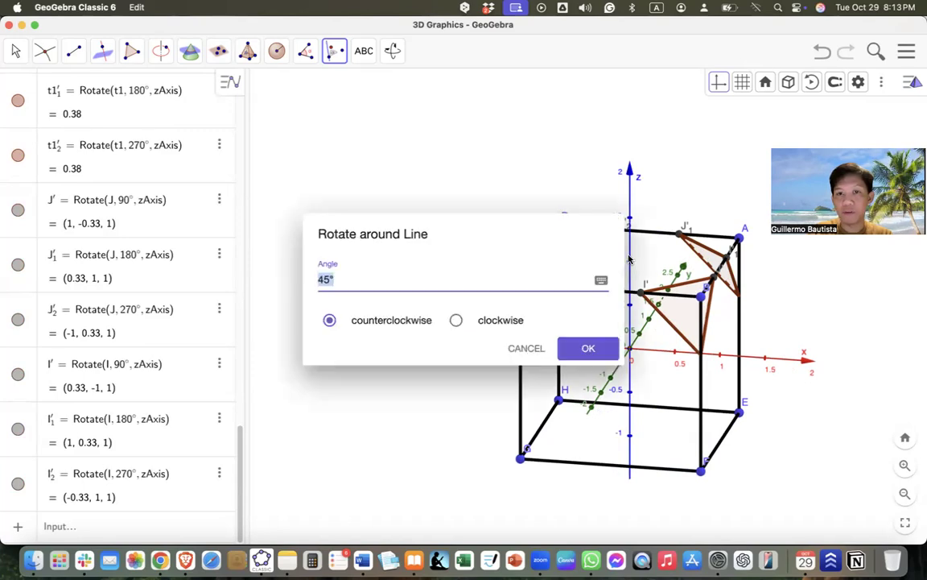
type("90")
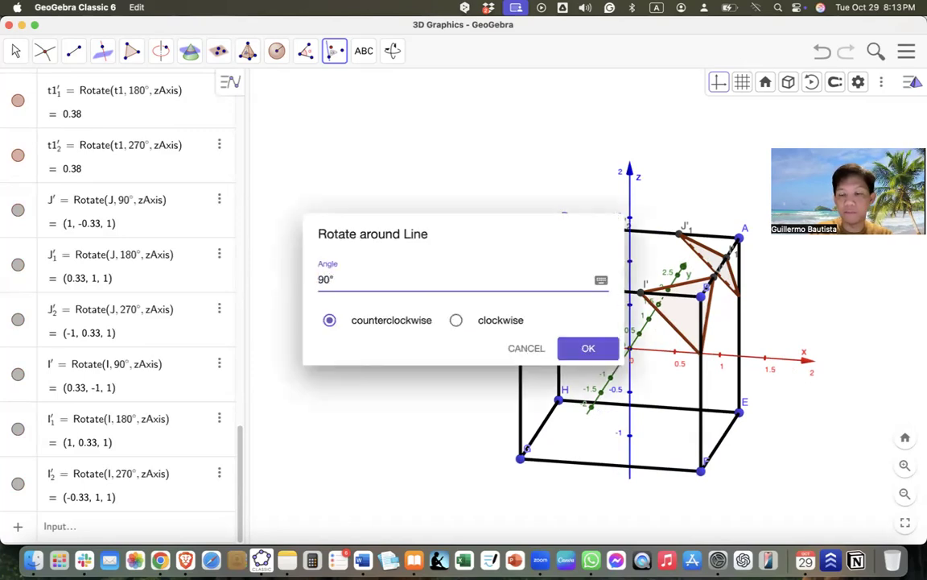
key("Return")
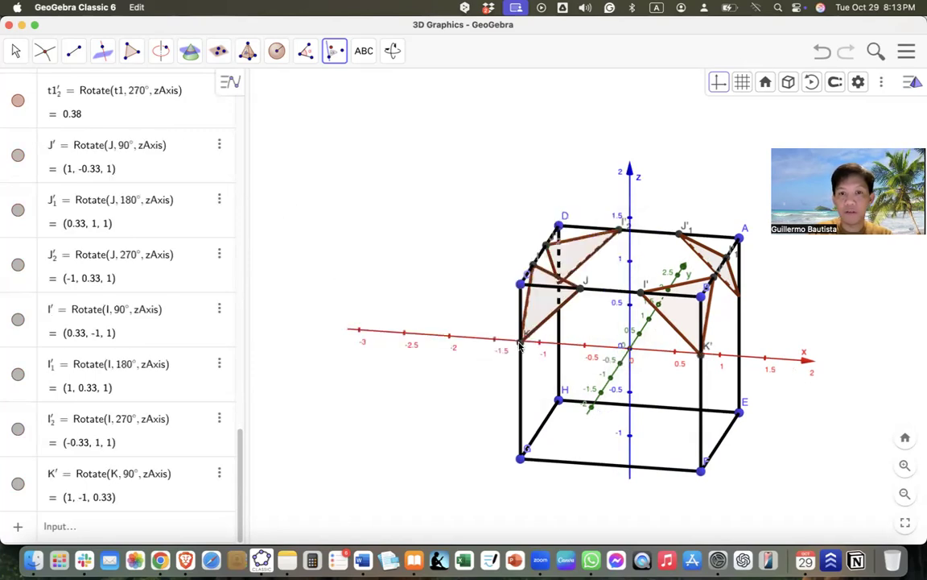
left_click(629, 245)
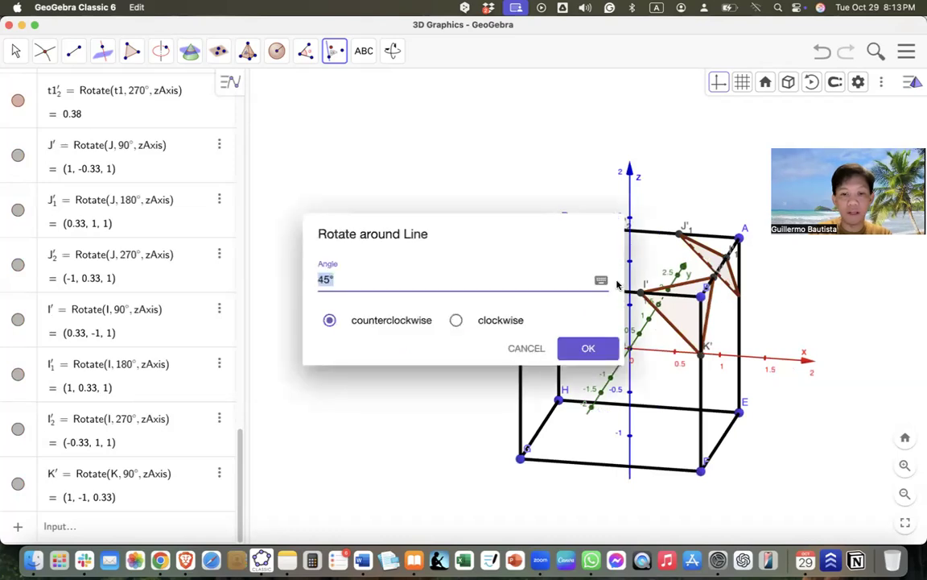
type("180")
key("Return")
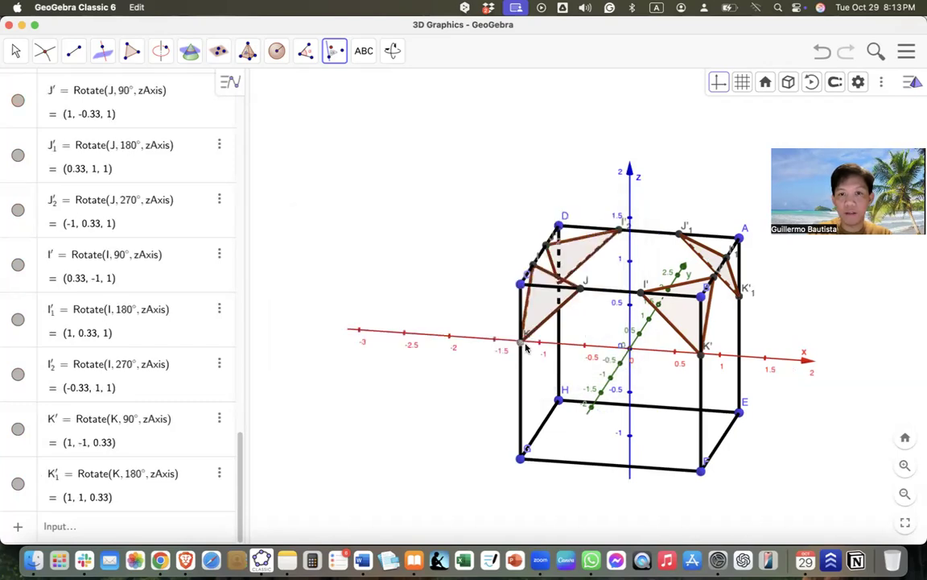
left_click(628, 252)
type("270")
key("Return")
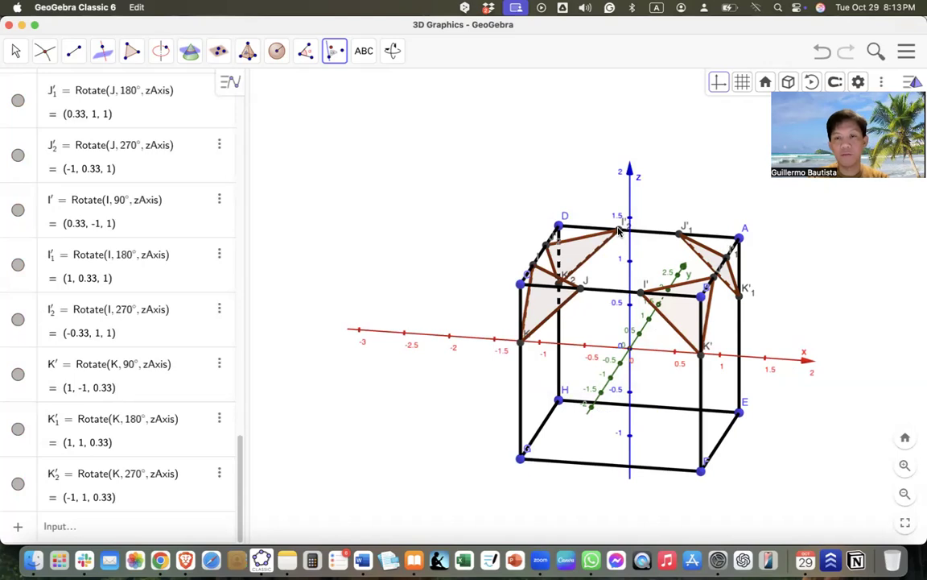
- Draw an octagon on the cube's upper face with the Polygon tool, from a point on edge CD beside J'₂ through I, J, I', J', I'₁, J'₁ and I'₂
left_click(16, 58)
left_click_drag(798, 306, 747, 246)
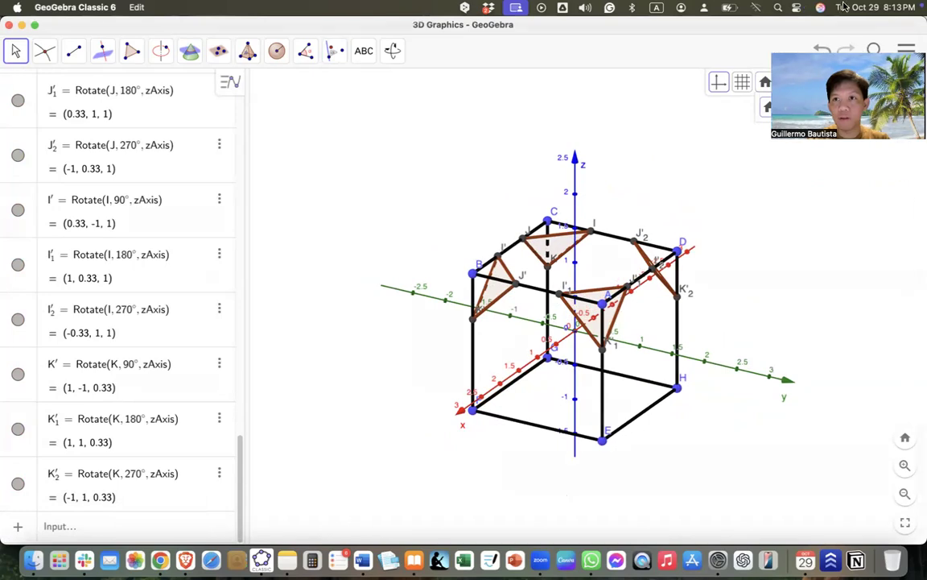
left_click(763, 112)
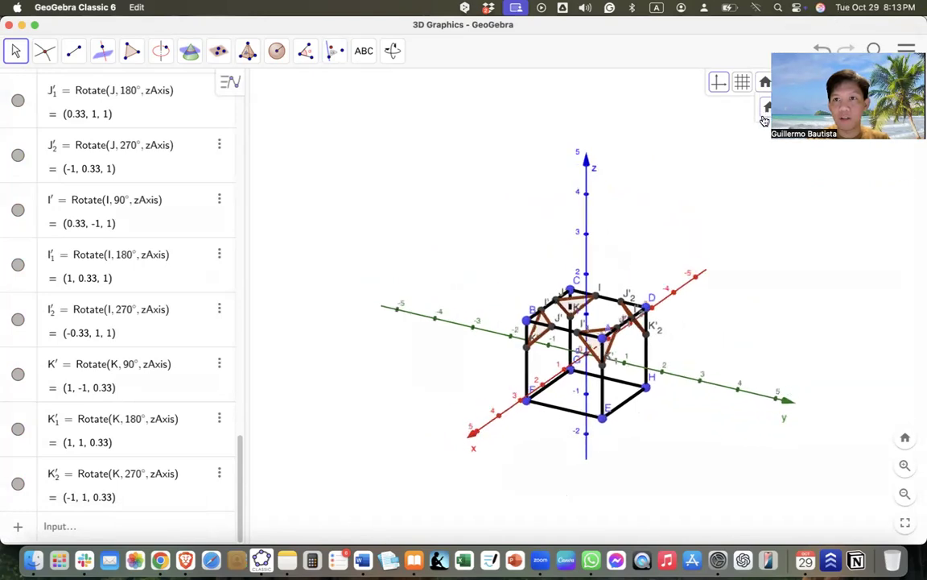
scroll(590, 363, "up", 5)
scroll(590, 362, "up", 2)
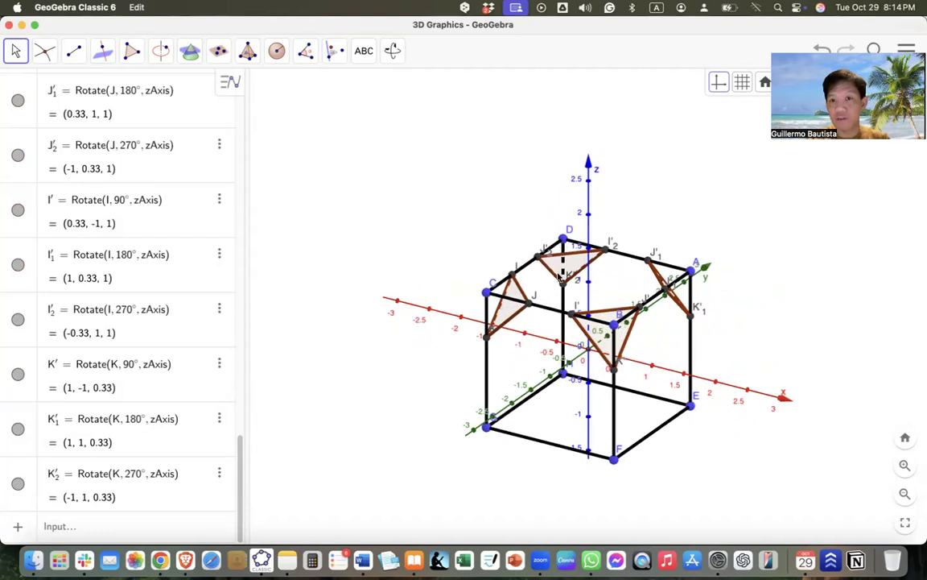
left_click(132, 49)
left_click(141, 91)
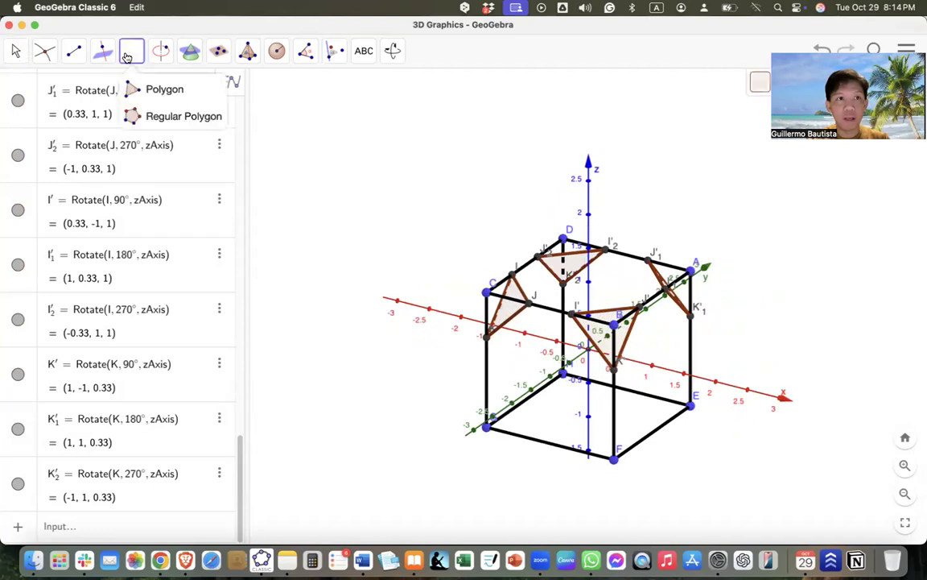
left_click(540, 257)
left_click(511, 276)
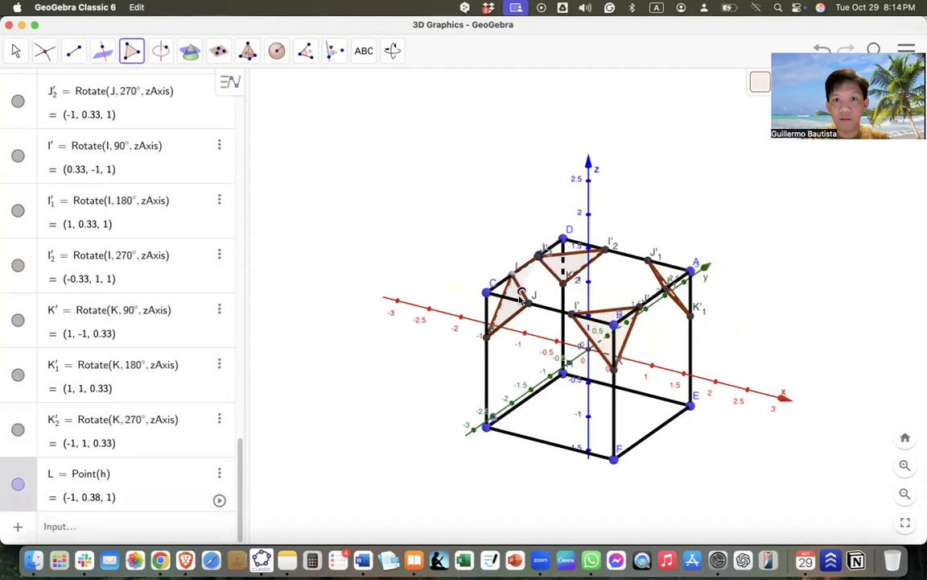
left_click(572, 314)
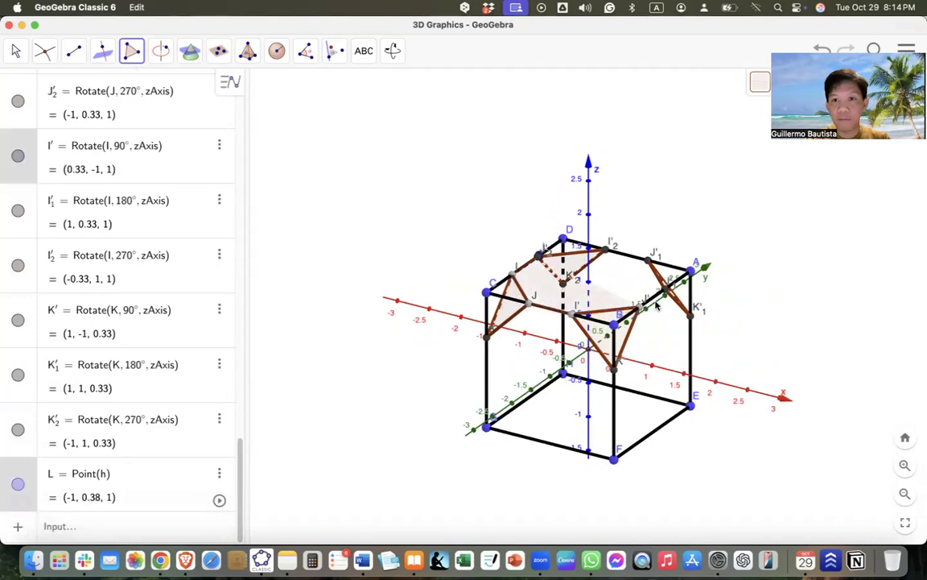
left_click(667, 292)
left_click(648, 260)
left_click(605, 250)
left_click(538, 256)
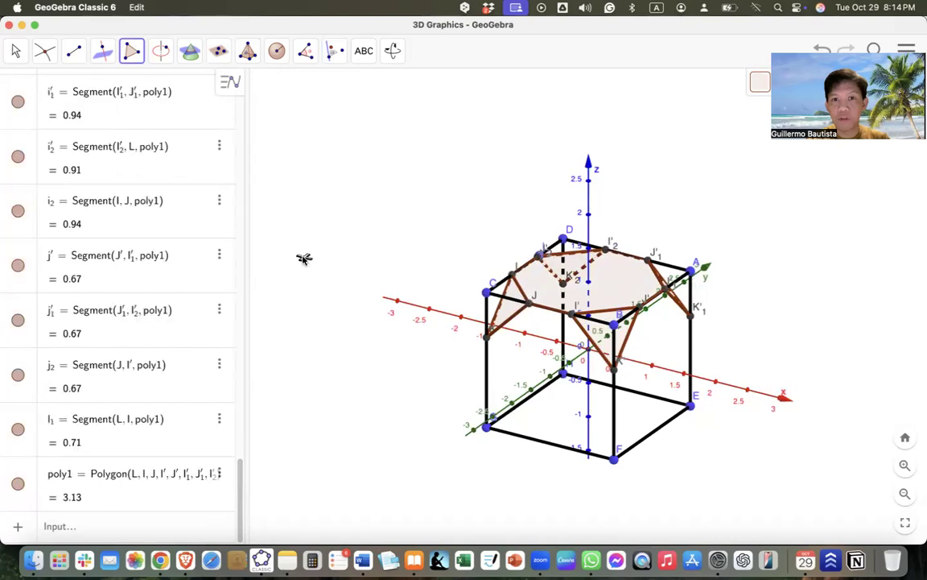
- Create the horizontal plane z = 0 through the middle of the cube
left_click(17, 53)
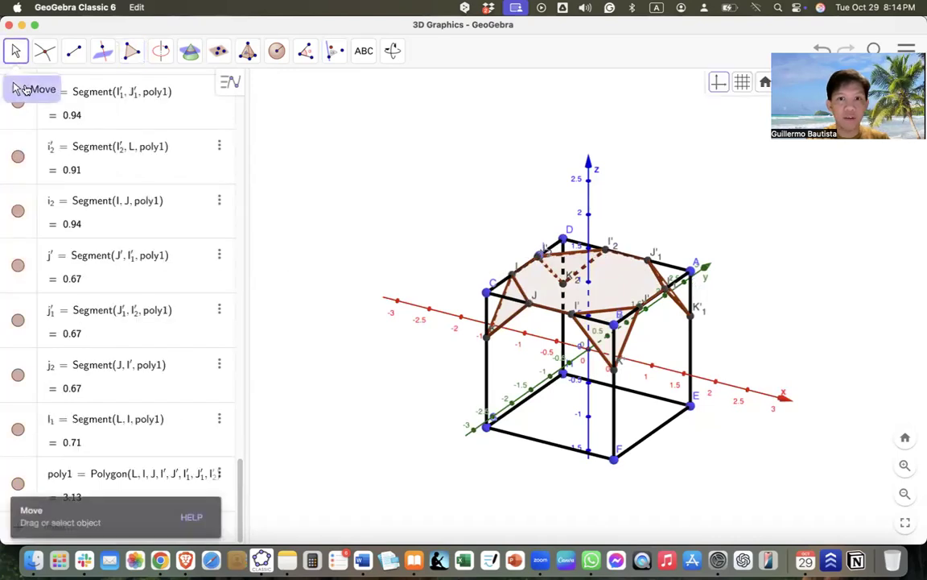
left_click_drag(782, 351, 763, 355)
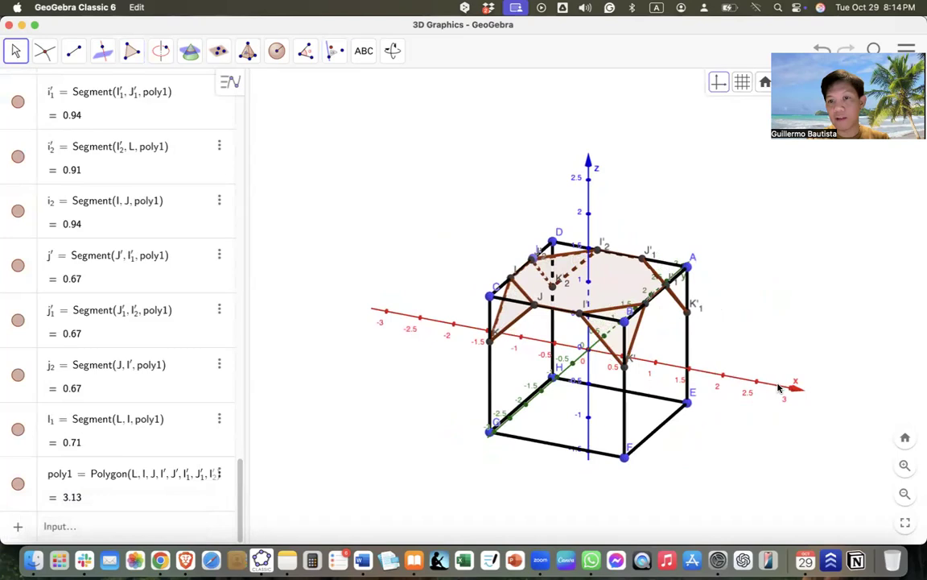
left_click_drag(770, 405, 788, 407)
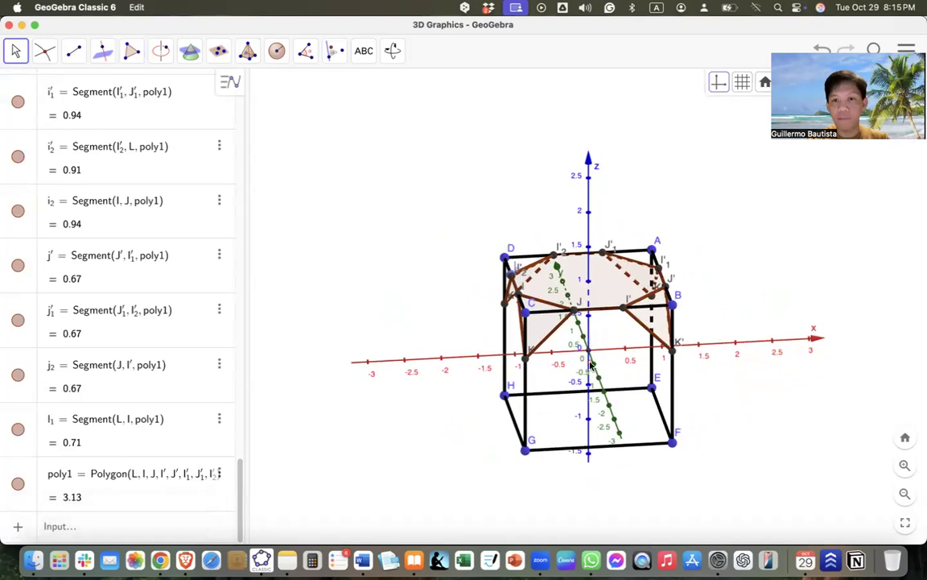
left_click(133, 522)
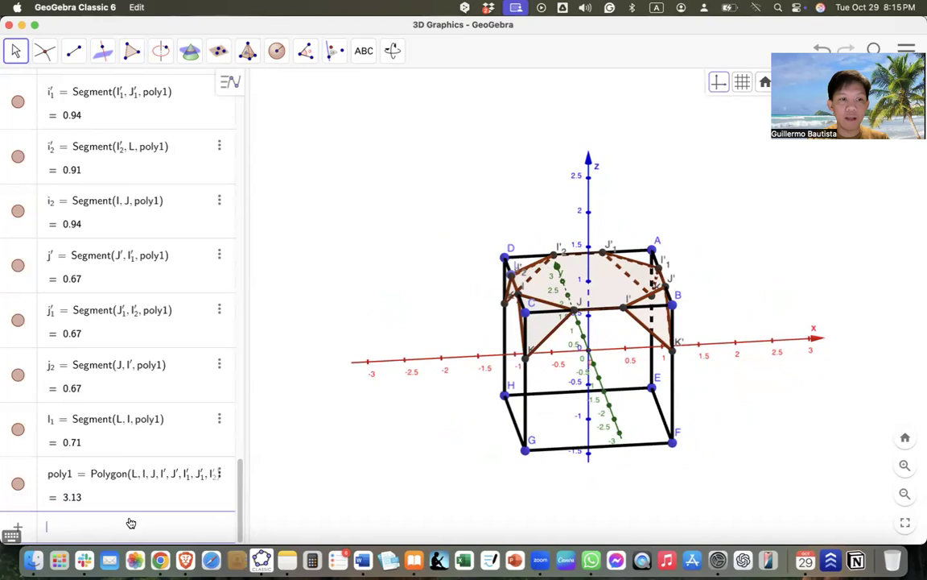
type("z")
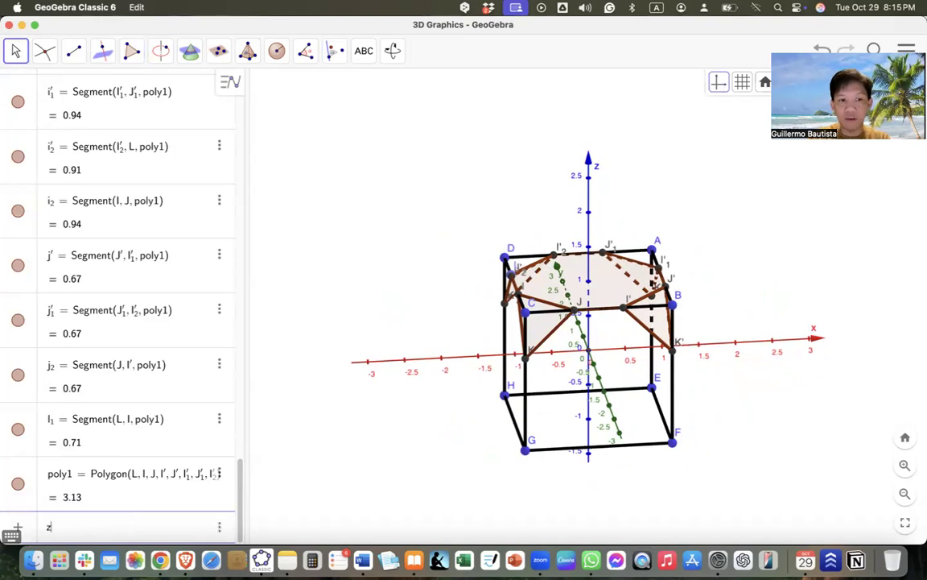
type(" = 0")
key("Return")
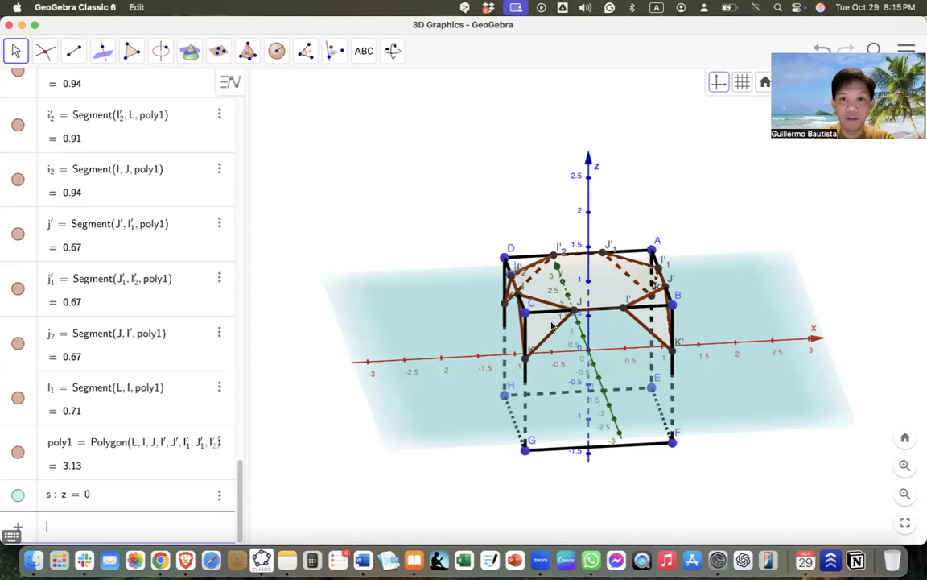
- Reflect the corner triangle IJK at vertex C about the plane z = 0
left_click(336, 51)
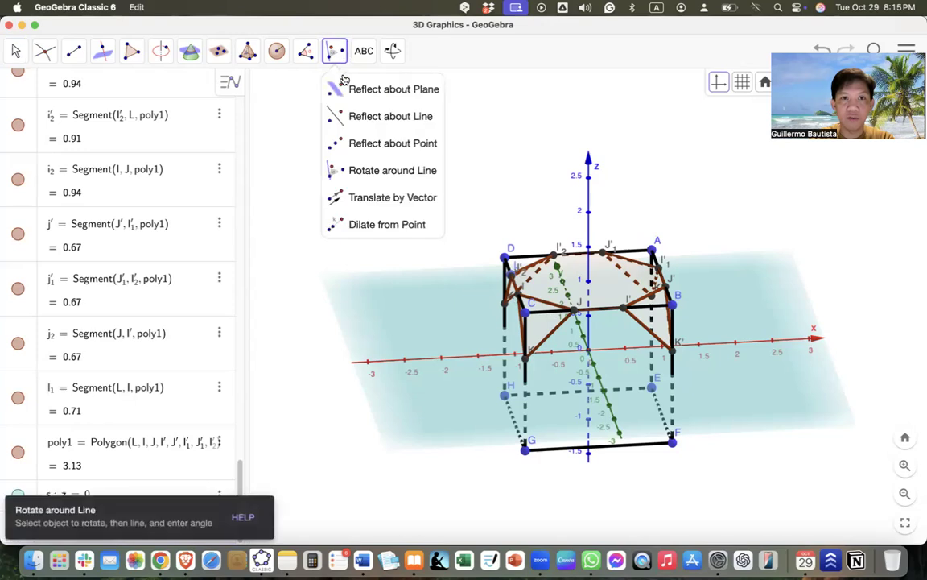
left_click(358, 96)
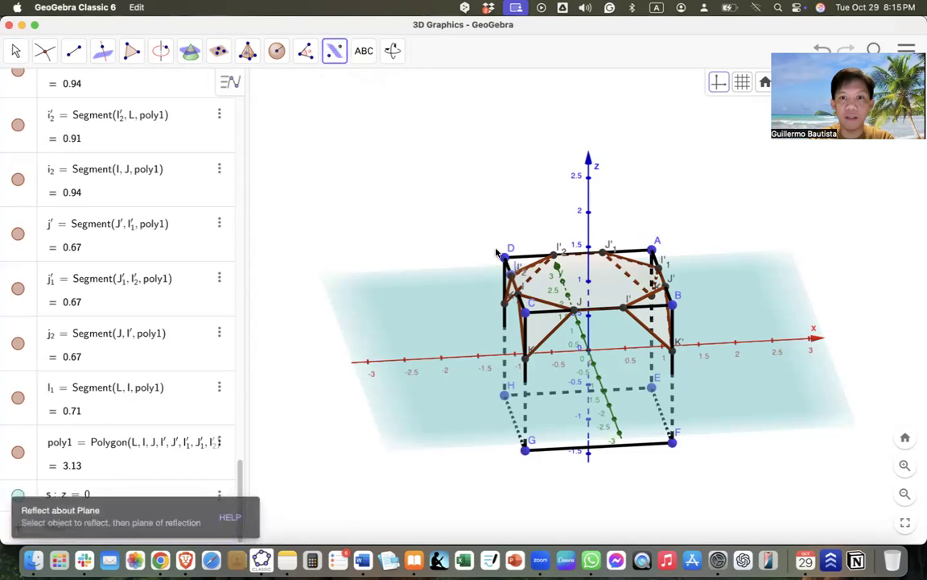
left_click(489, 292)
left_click(754, 315)
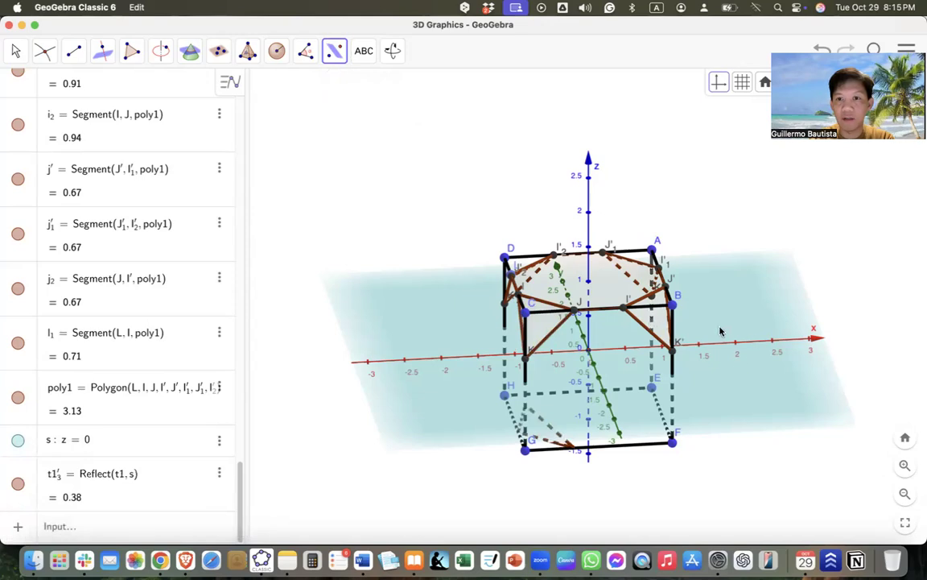
left_click(16, 54)
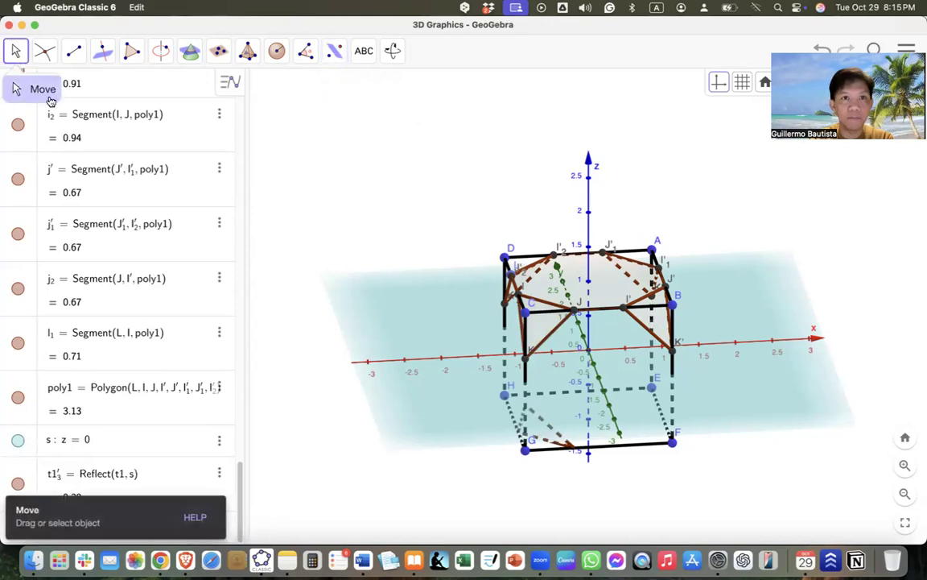
- Reflect the corner triangle at vertex B about the plane z = 0
left_click(334, 50)
left_click(379, 117)
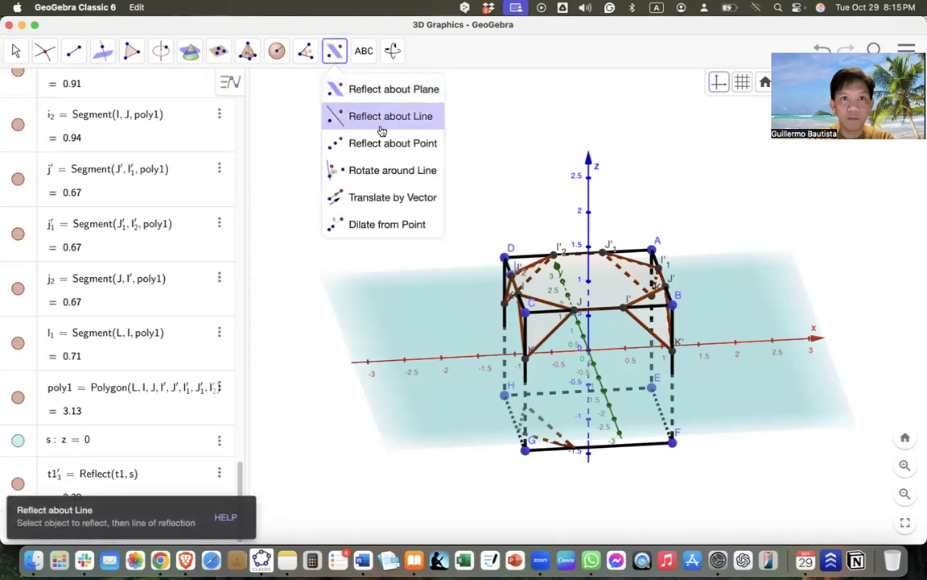
left_click(358, 91)
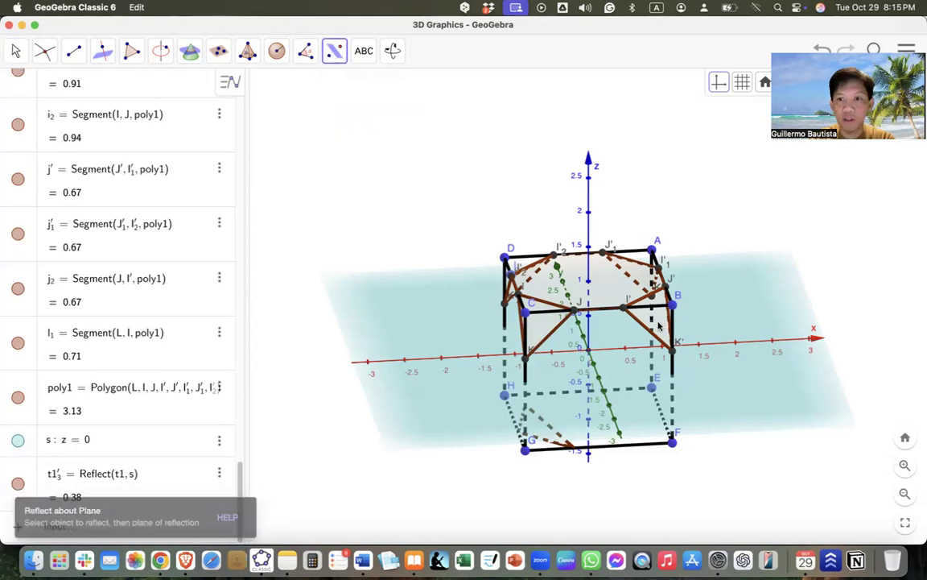
left_click(718, 324)
left_click(16, 50)
left_click_drag(728, 325, 707, 331)
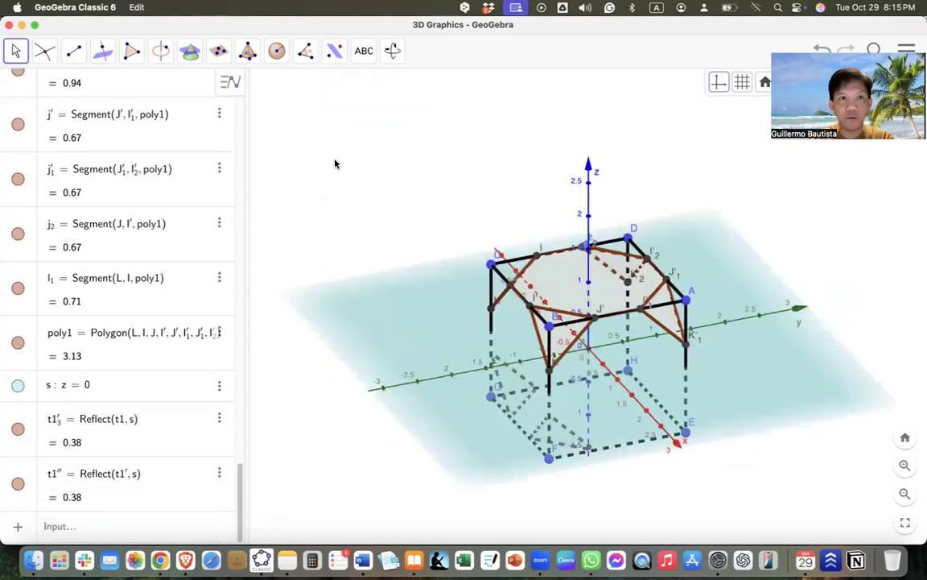
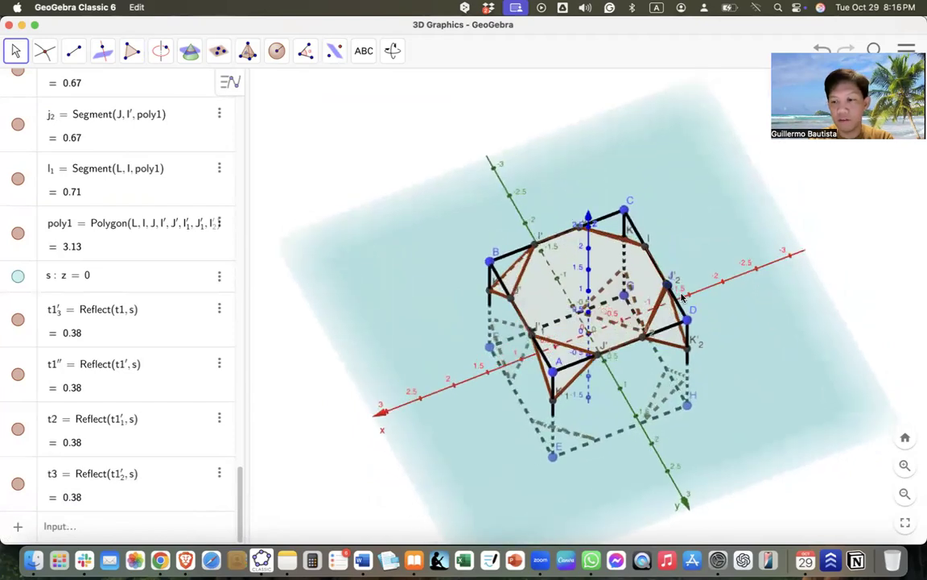
- Remove the octagon from the cube's upper face and delete the reflected triangle at vertex H
key("super+z")
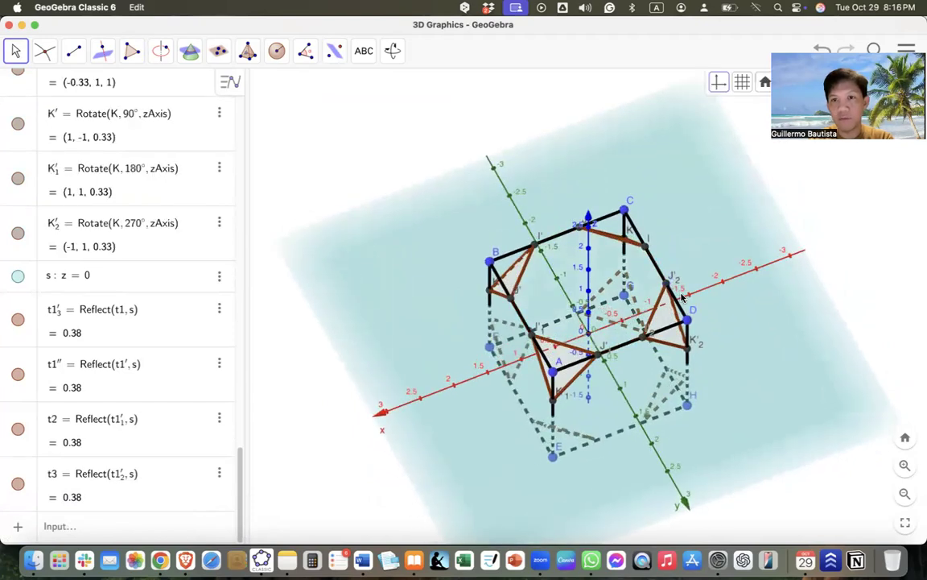
left_click_drag(795, 325, 752, 406)
left_click(673, 415)
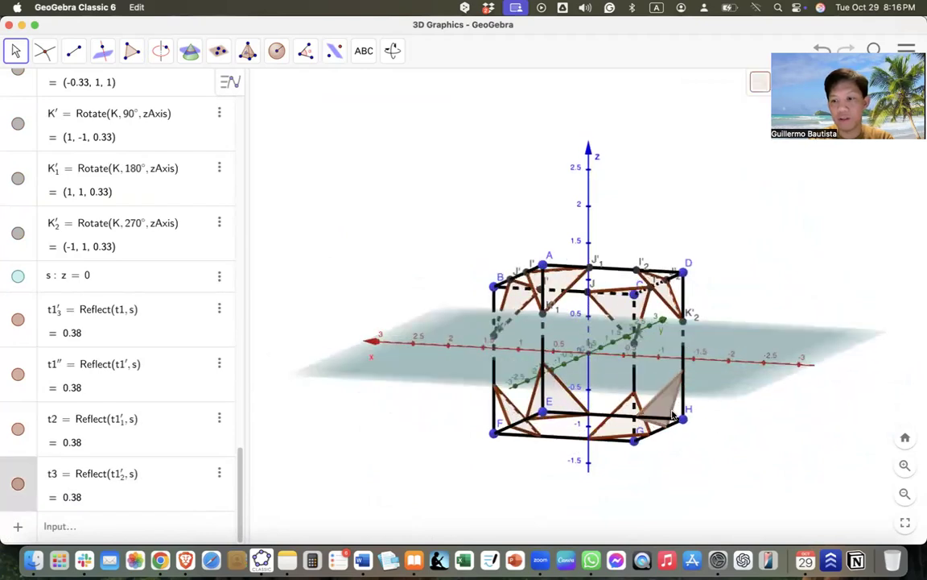
key("Delete")
left_click_drag(748, 423, 760, 463)
- Reflect the corner triangle at vertex D about the plane z = 0
left_click(335, 53)
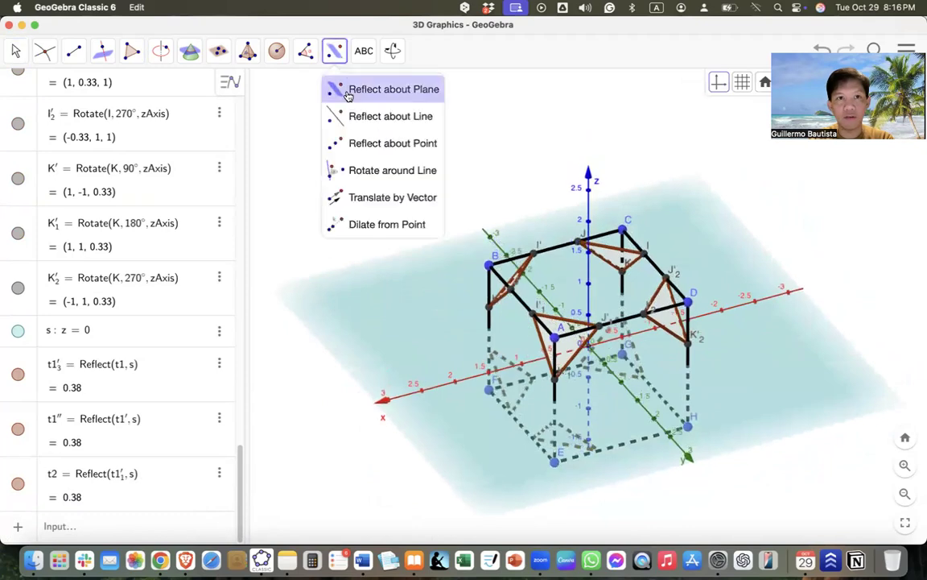
left_click(362, 92)
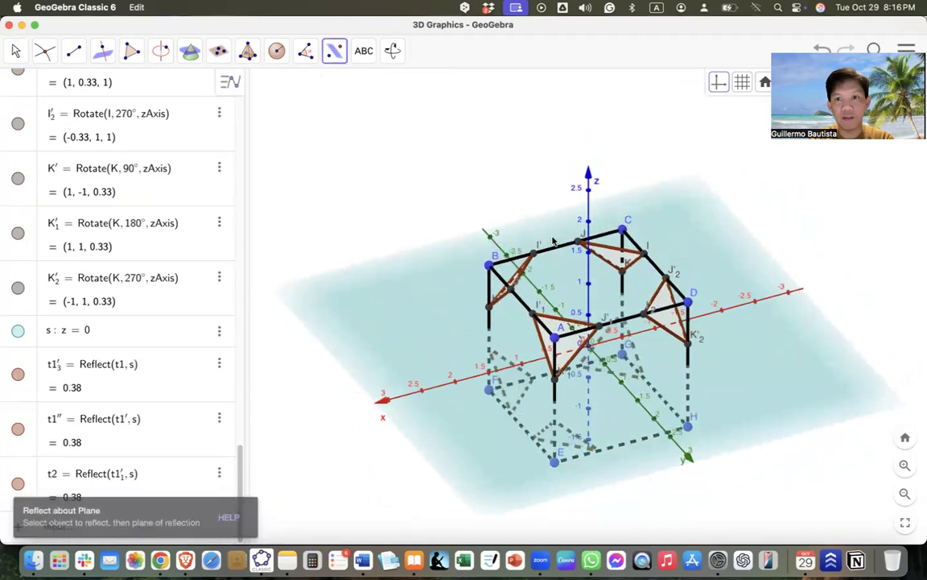
left_click(670, 298)
left_click(781, 382)
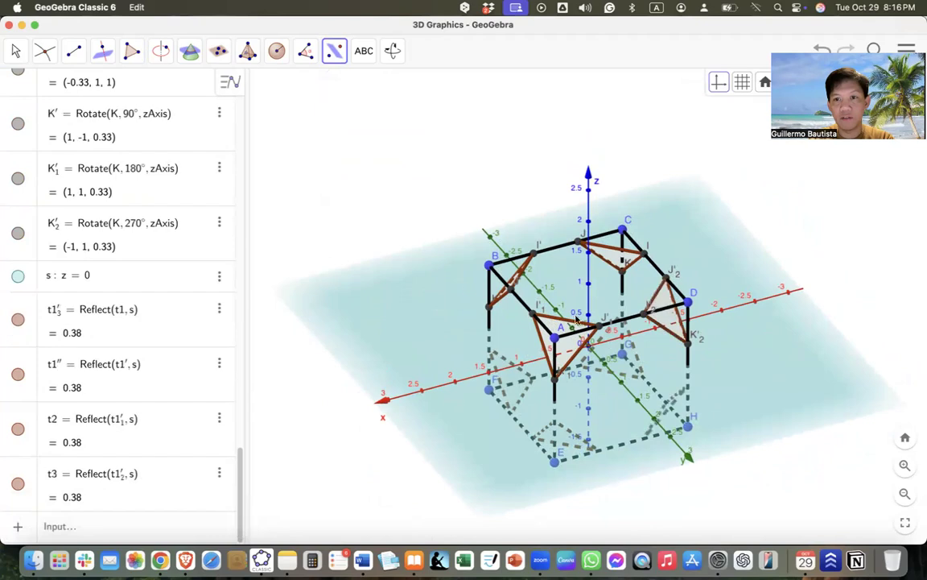
left_click(15, 51)
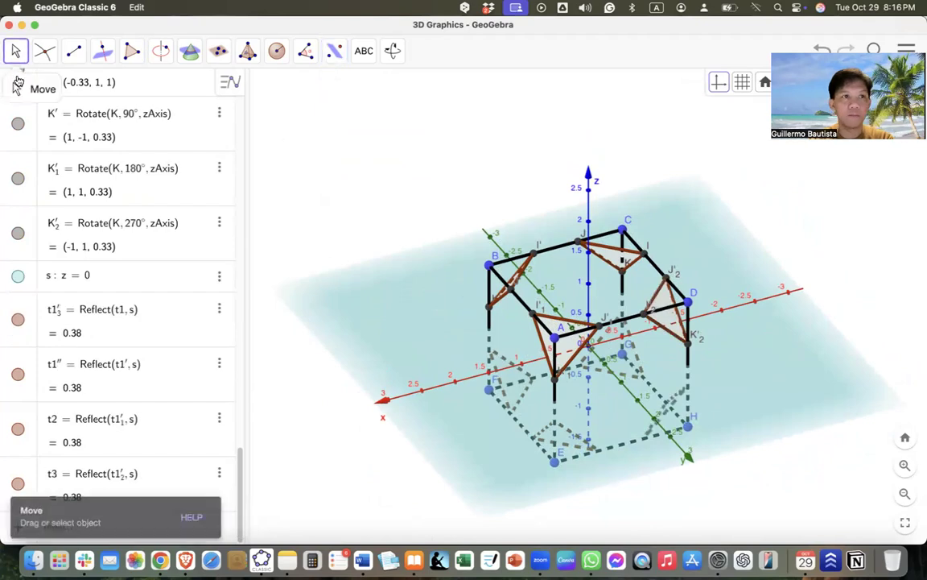
- Hide the plane z = 0 while keeping the reflected corner triangles displayed
left_click_drag(697, 426, 725, 430)
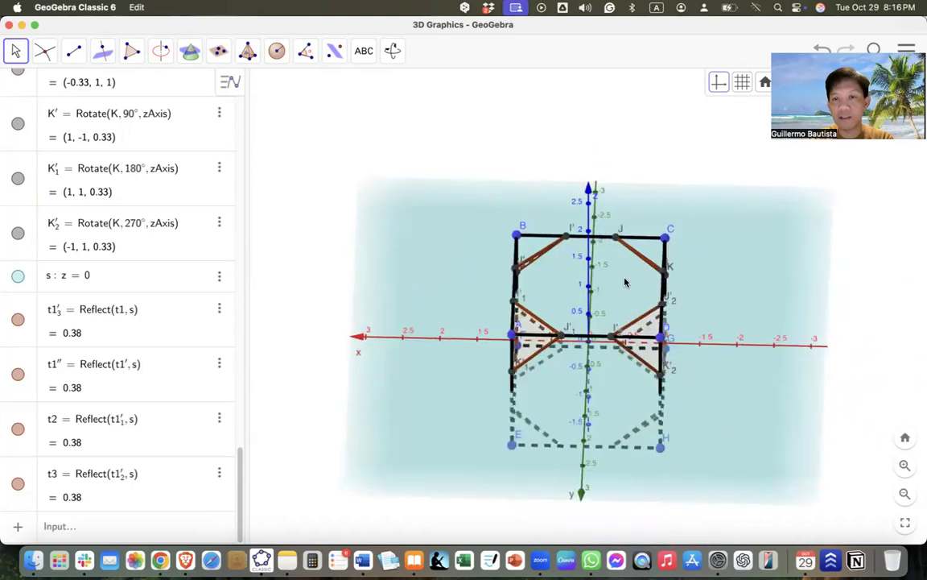
left_click_drag(783, 283, 757, 283)
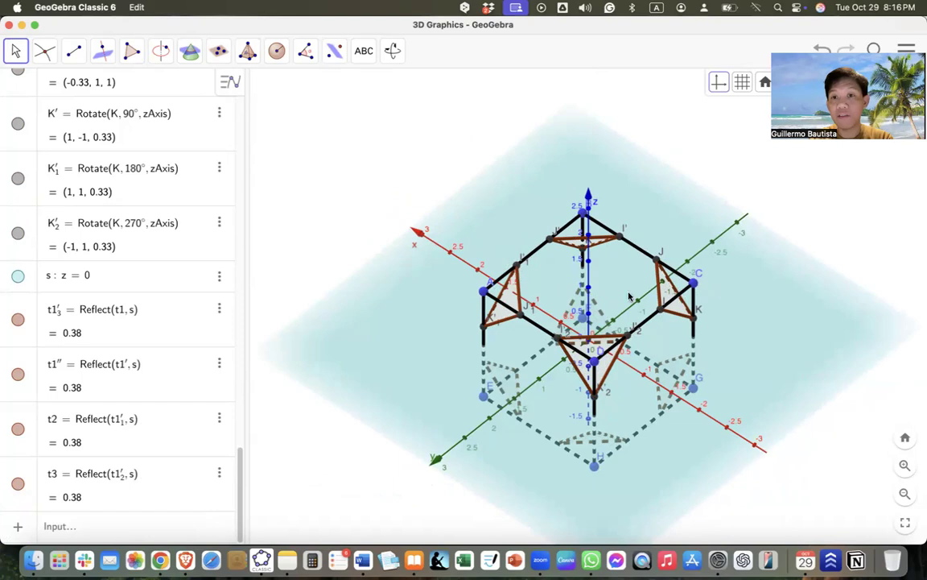
mouse_move(784, 340)
left_mouse_down()
mouse_move(784, 325)
mouse_move(786, 333)
left_mouse_up()
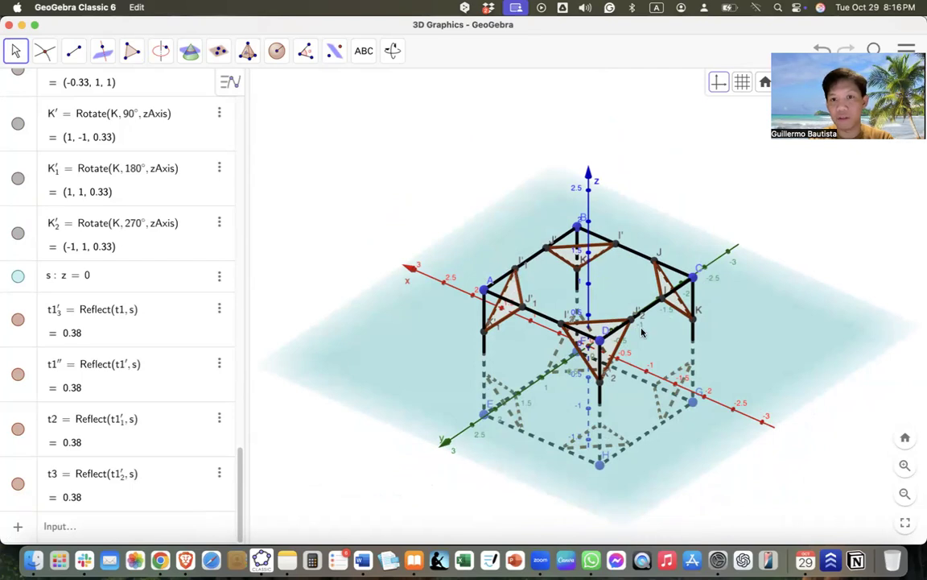
right_click(803, 346)
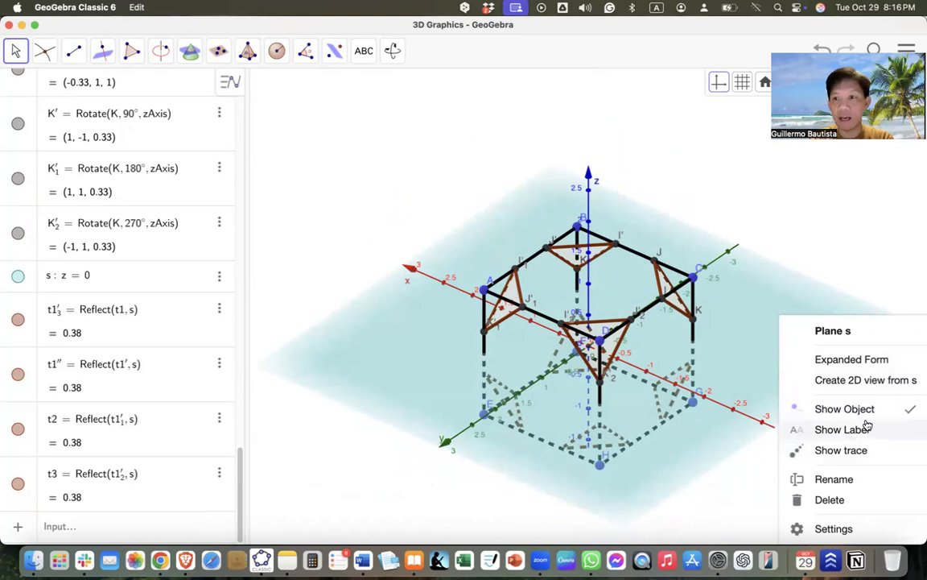
right_click(754, 300)
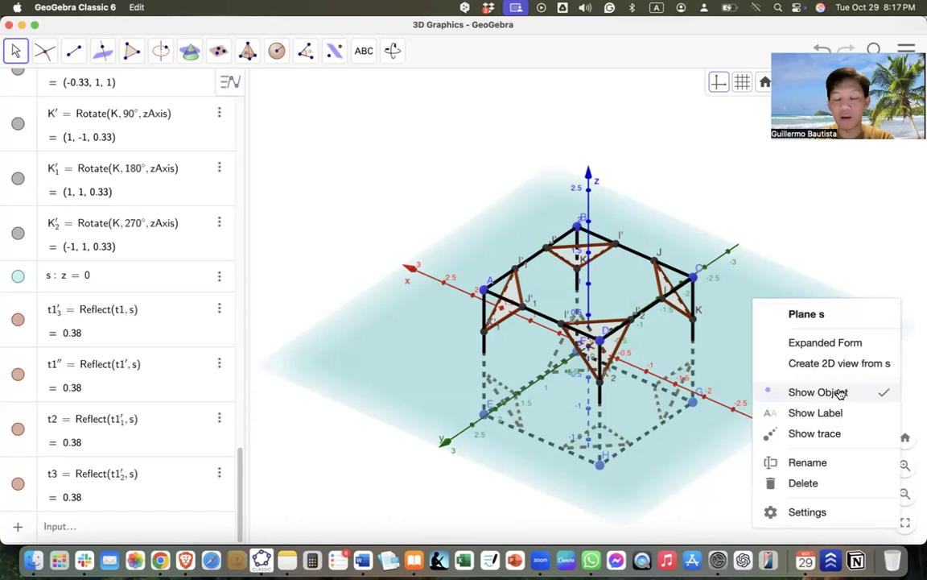
left_click(19, 279)
left_click(19, 278)
left_click(19, 278)
left_click(18, 278)
left_click(17, 278)
left_click(18, 278)
left_click(17, 277)
- Hide the coordinate axes in the 3D view
left_click_drag(761, 347, 798, 348)
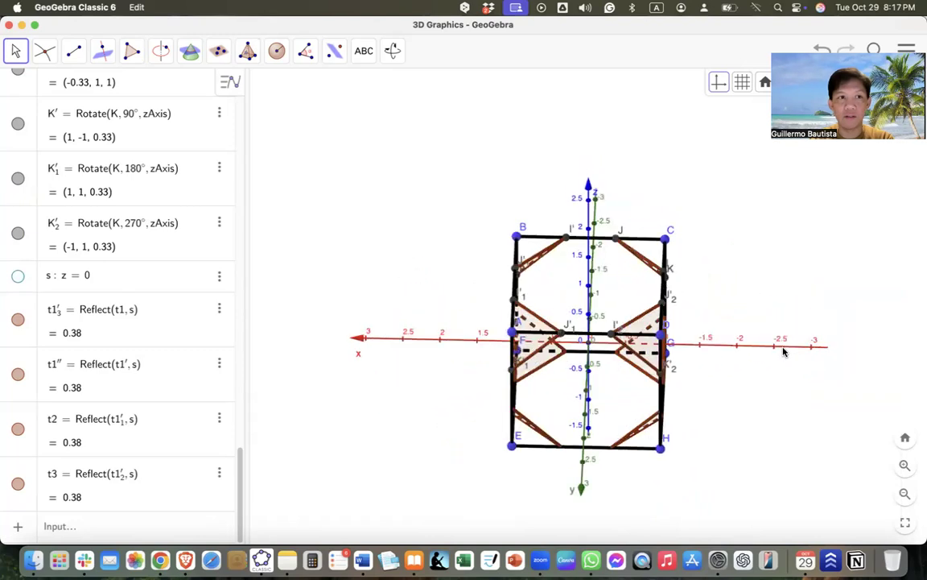
scroll(118, 276, "up", 10)
scroll(161, 280, "up", 10)
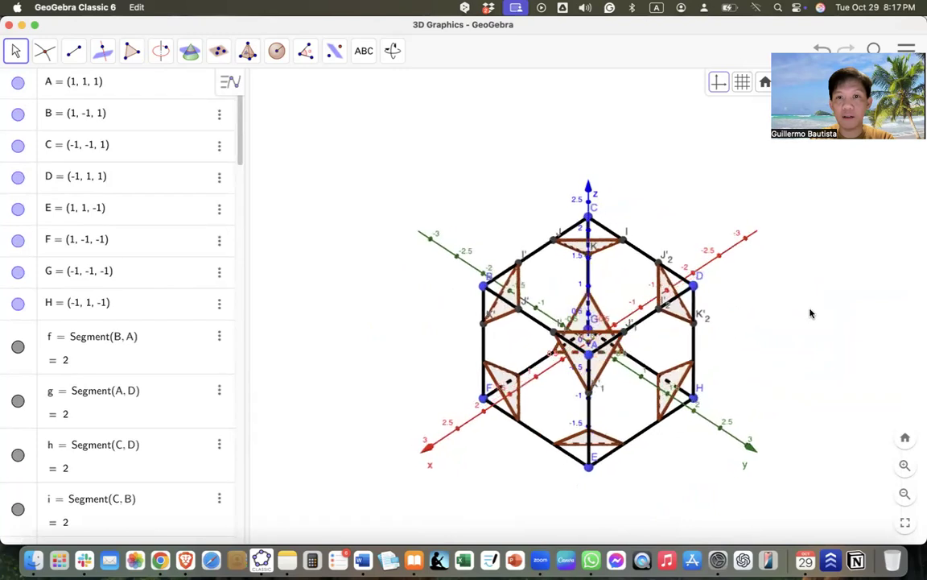
mouse_move(720, 92)
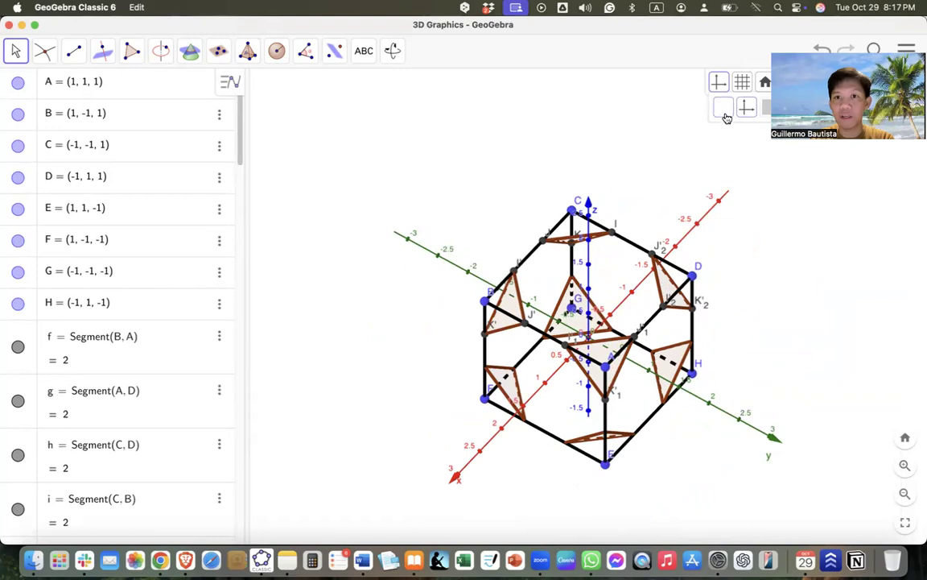
left_click(727, 118)
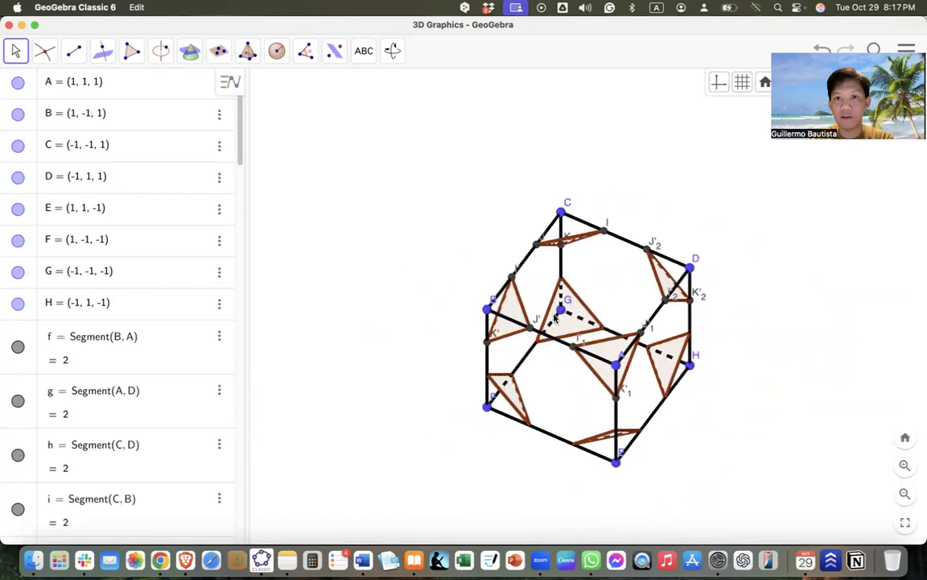
- Construct an octagon on the cube's upper face through points J, I', J', I'₁, J'₁, I'₂, J'₂ and I
left_click(126, 63)
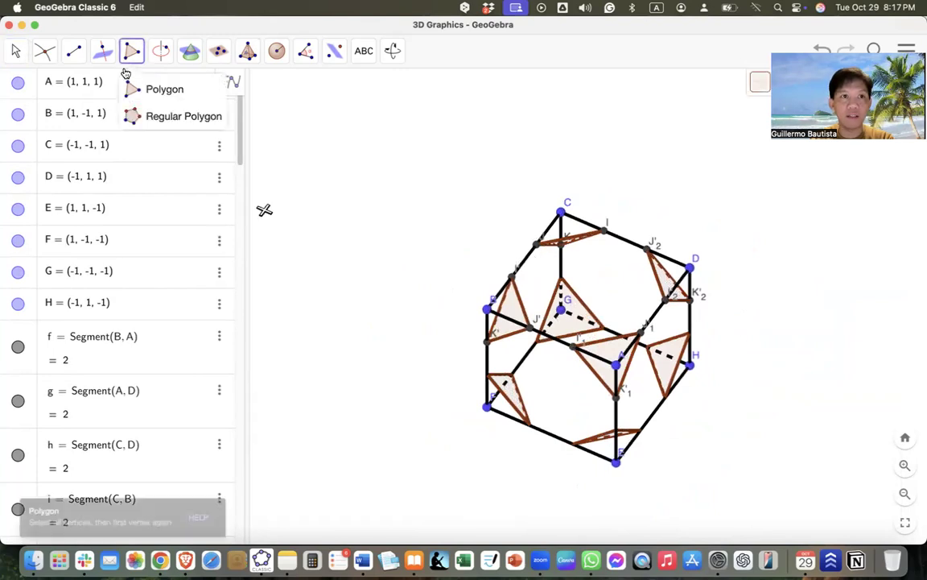
left_click(133, 88)
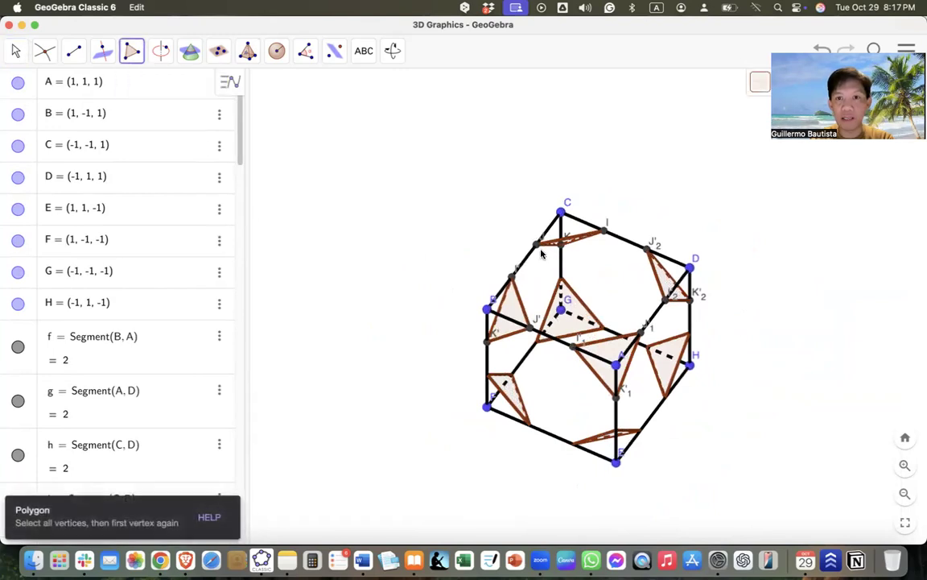
left_click(512, 278)
left_click(533, 327)
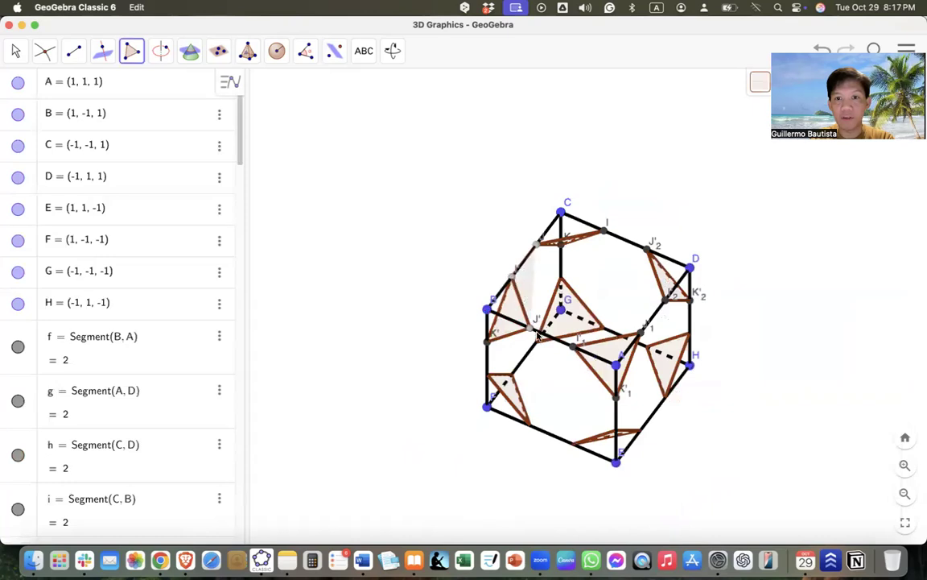
left_click(573, 346)
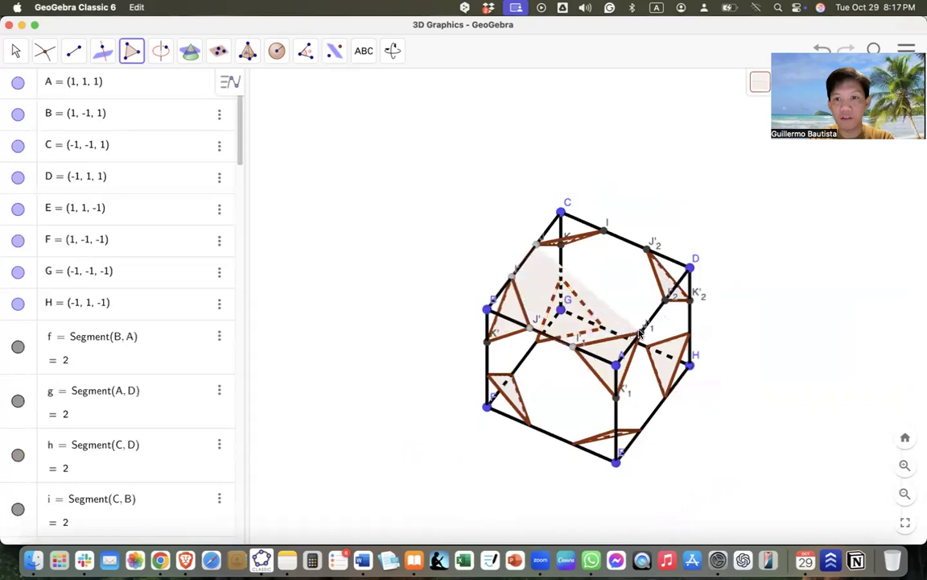
left_click(665, 301)
left_click(648, 249)
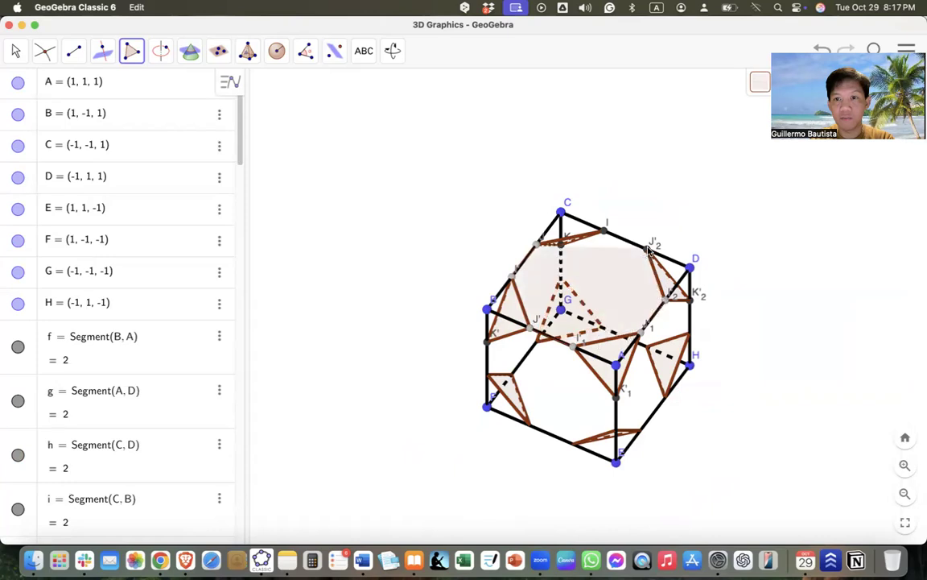
left_click(606, 231)
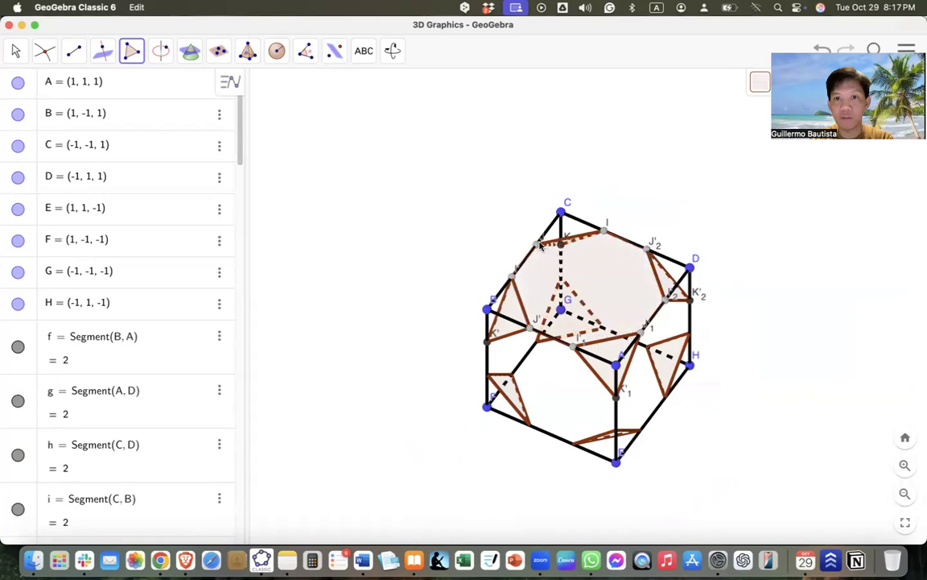
left_click(536, 245)
left_click(15, 52)
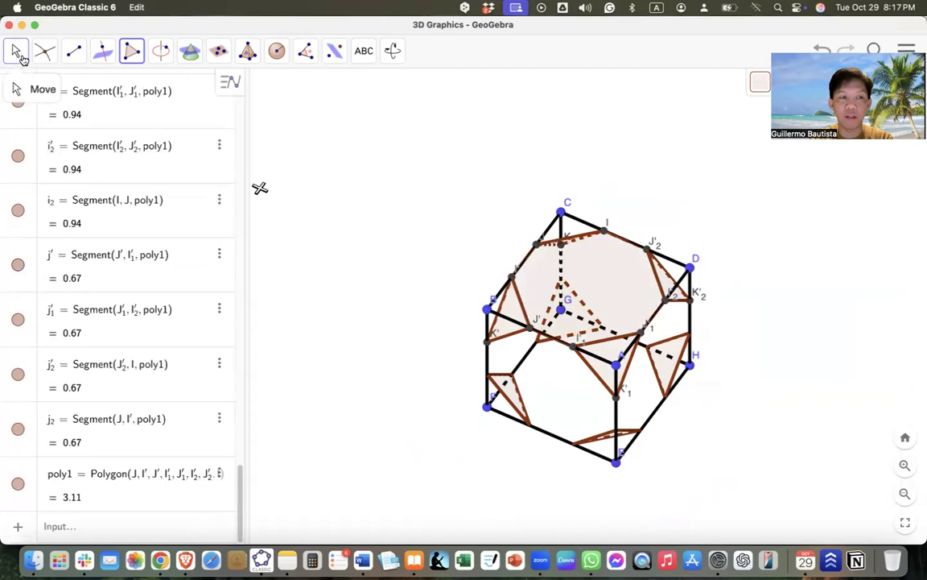
- Colour the octagon on the cube's upper face green
right_click_drag(619, 261, 842, 334)
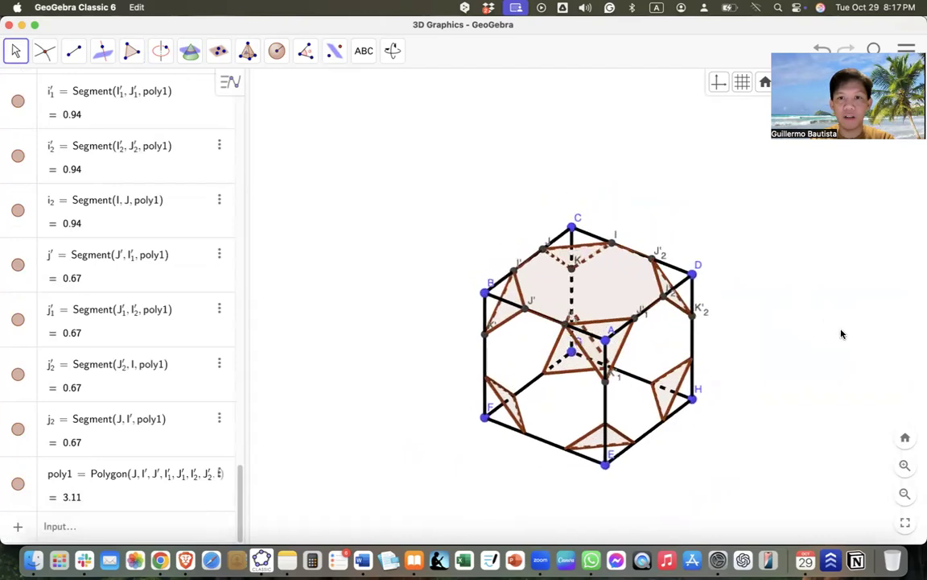
left_click(606, 293)
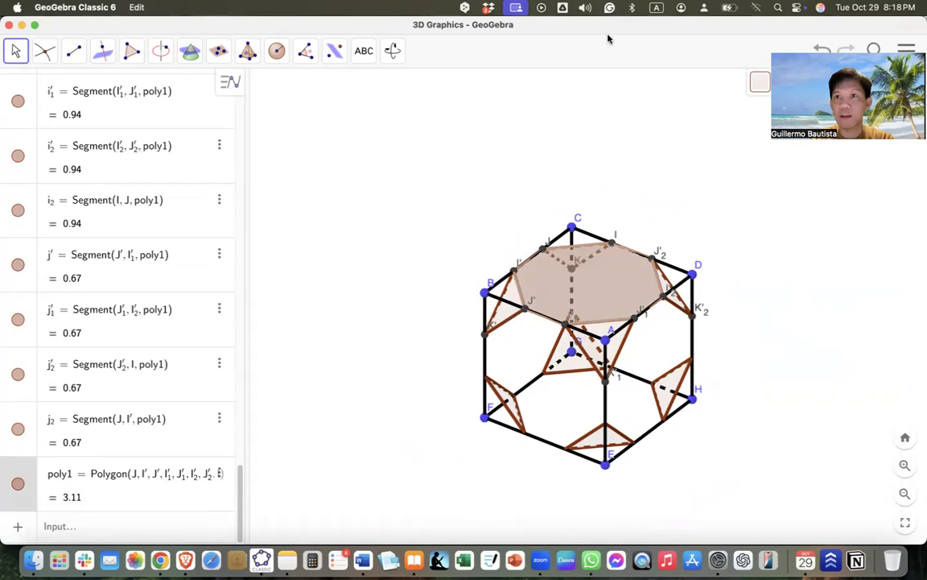
left_click(765, 84)
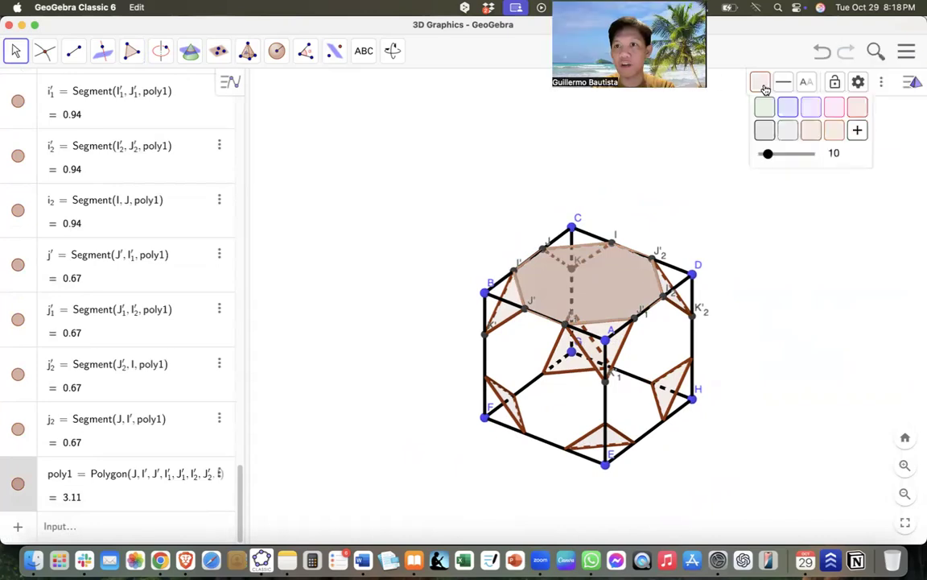
left_click(764, 105)
left_click(838, 267)
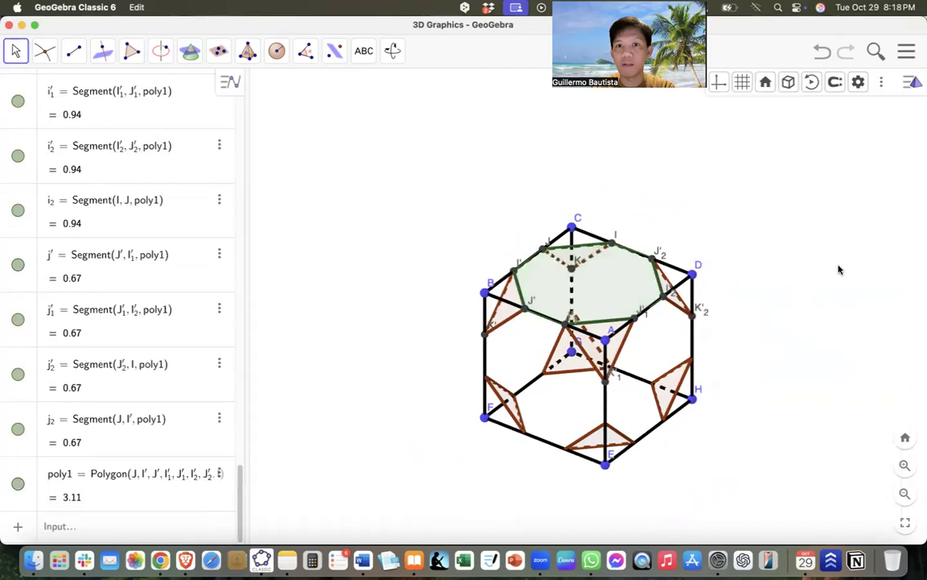
- Sort the algebra list by Object Type
scroll(179, 267, "up", 15)
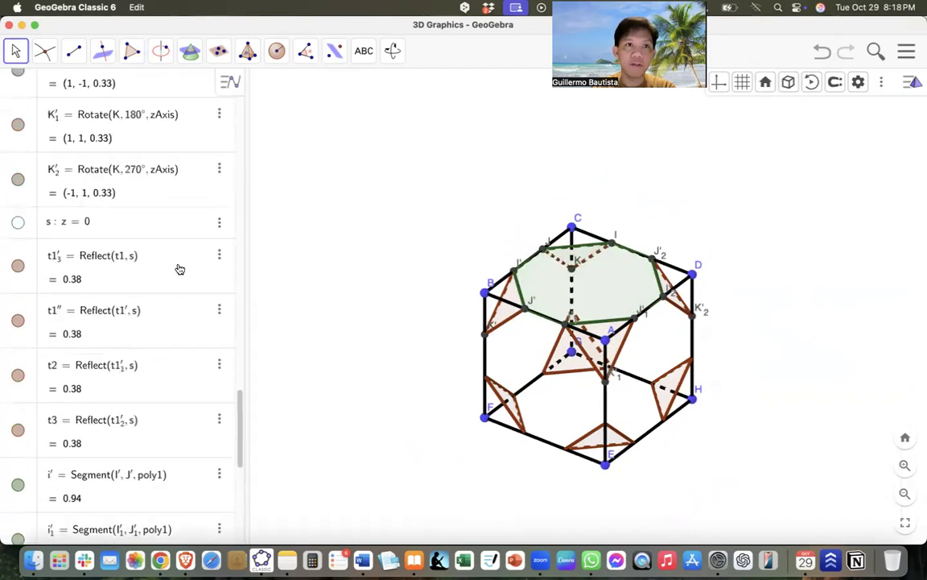
scroll(189, 266, "up", 10)
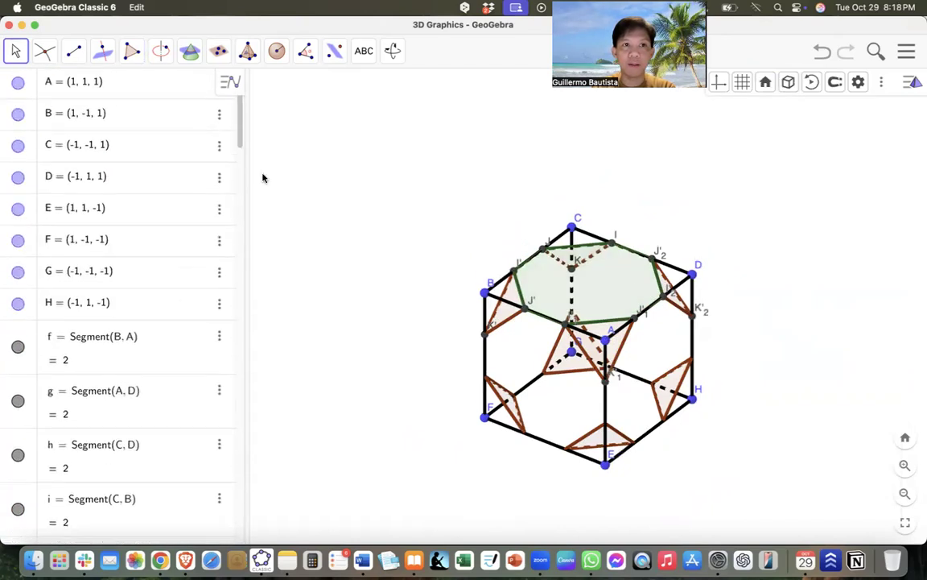
left_click(229, 82)
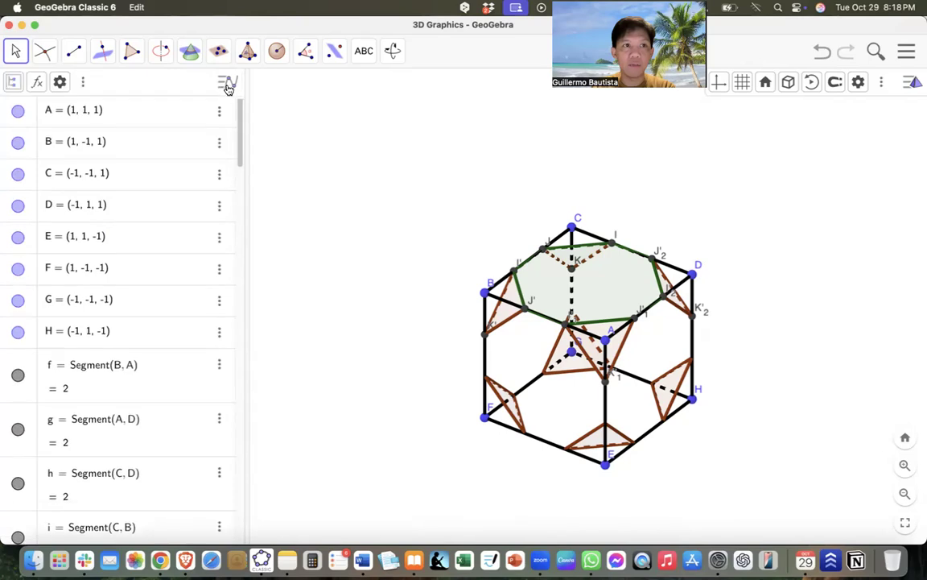
left_click(14, 86)
left_click(32, 141)
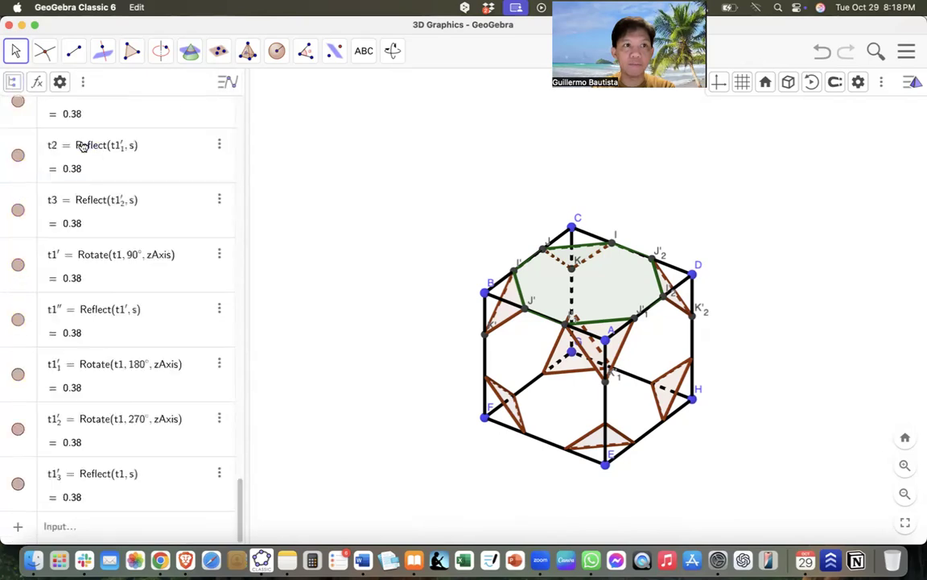
scroll(196, 167, "up", 15)
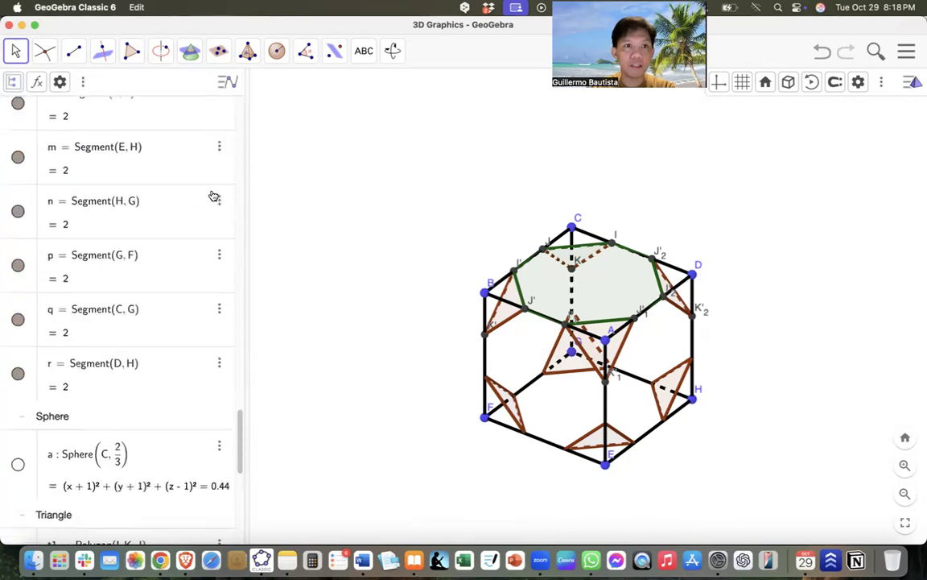
scroll(224, 199, "up", 10)
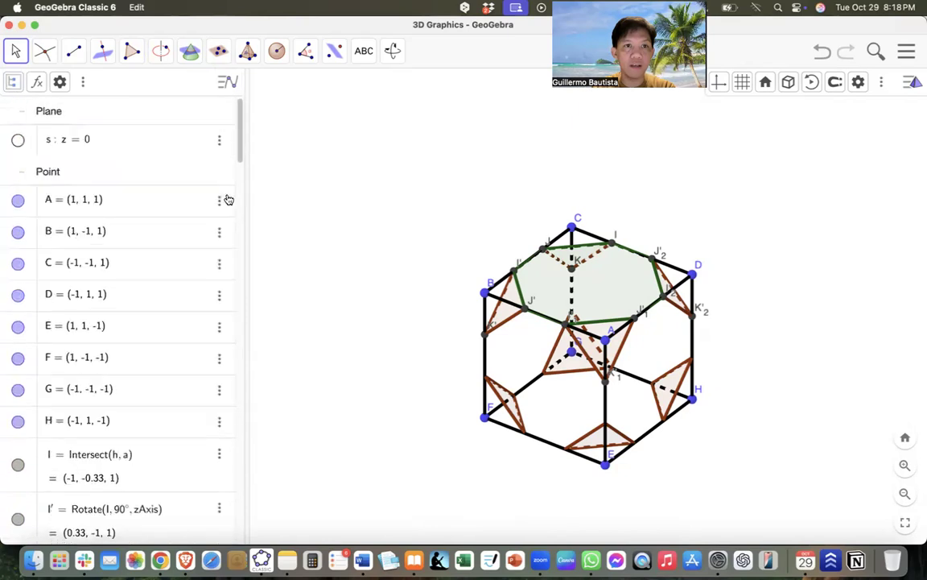
left_click(230, 84)
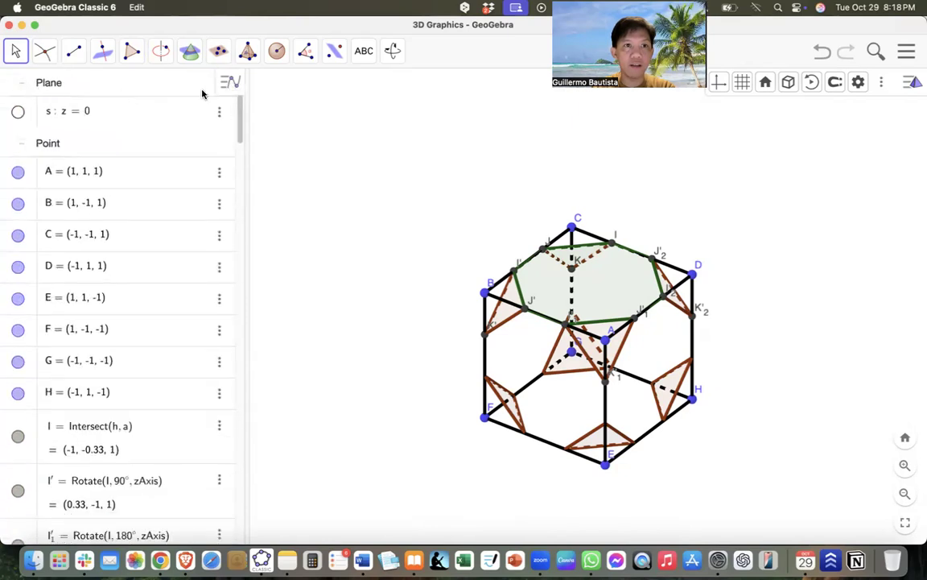
left_click(228, 83)
left_click(13, 83)
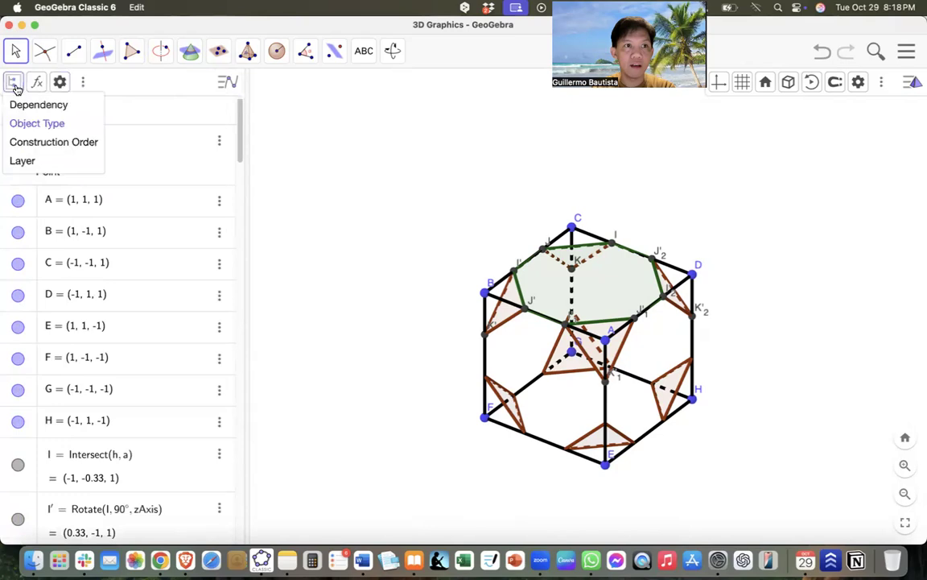
left_click(32, 124)
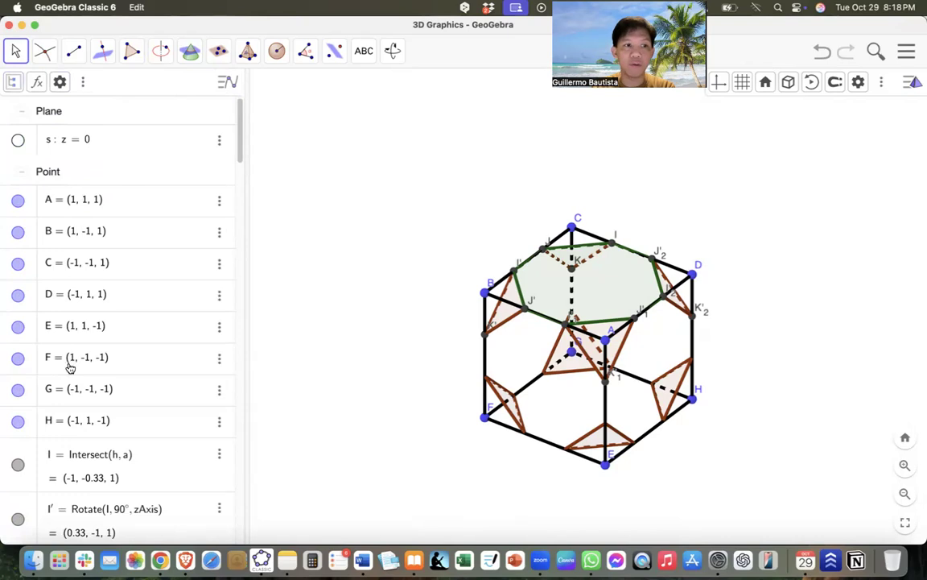
- Collapse the Point and Polygon groups and set the line thickness of all segments to 2
left_click(21, 171)
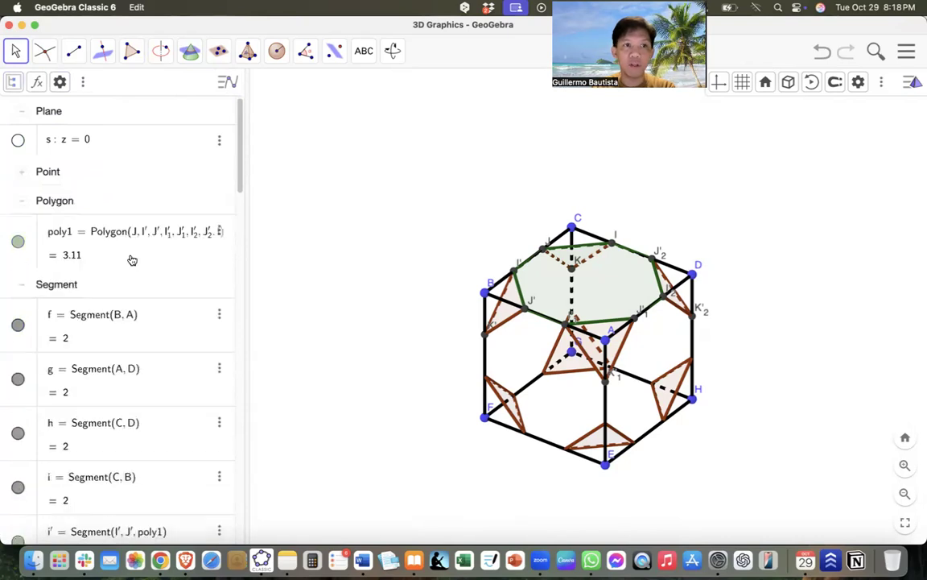
left_click(22, 200)
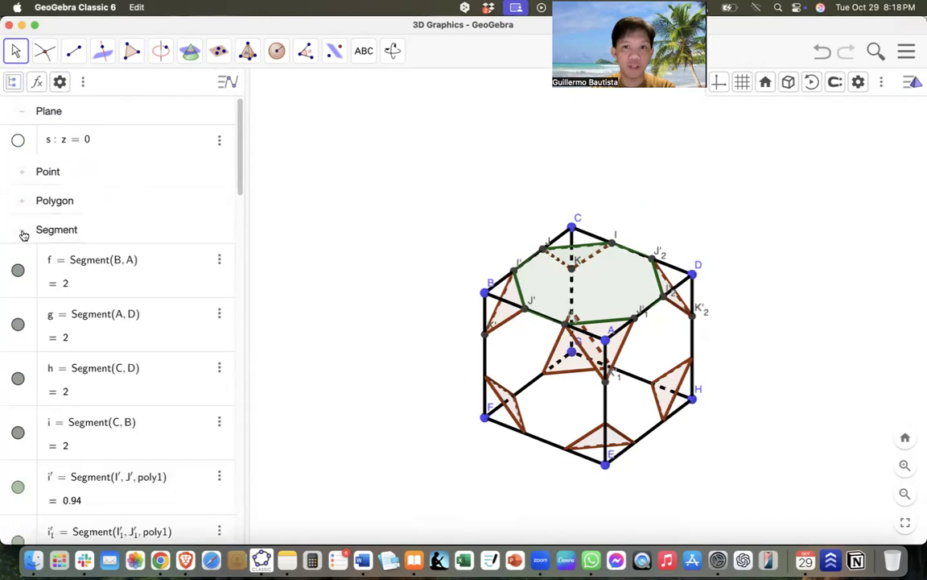
left_click(58, 232)
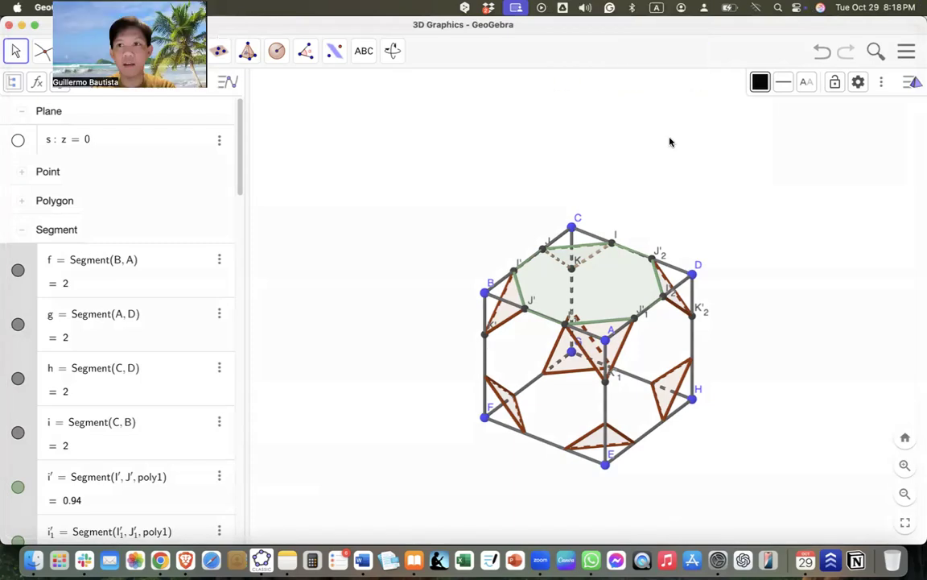
left_click(783, 81)
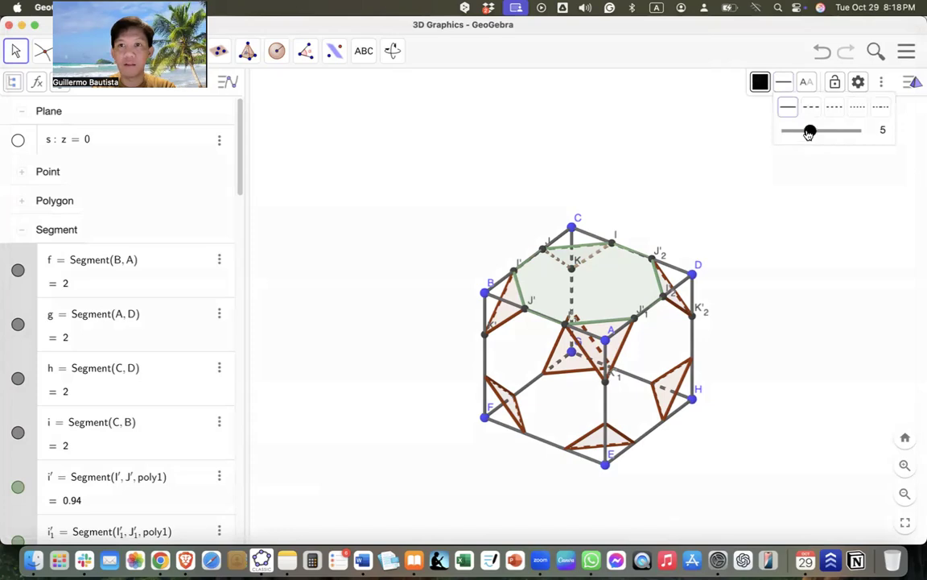
left_click_drag(810, 134, 793, 135)
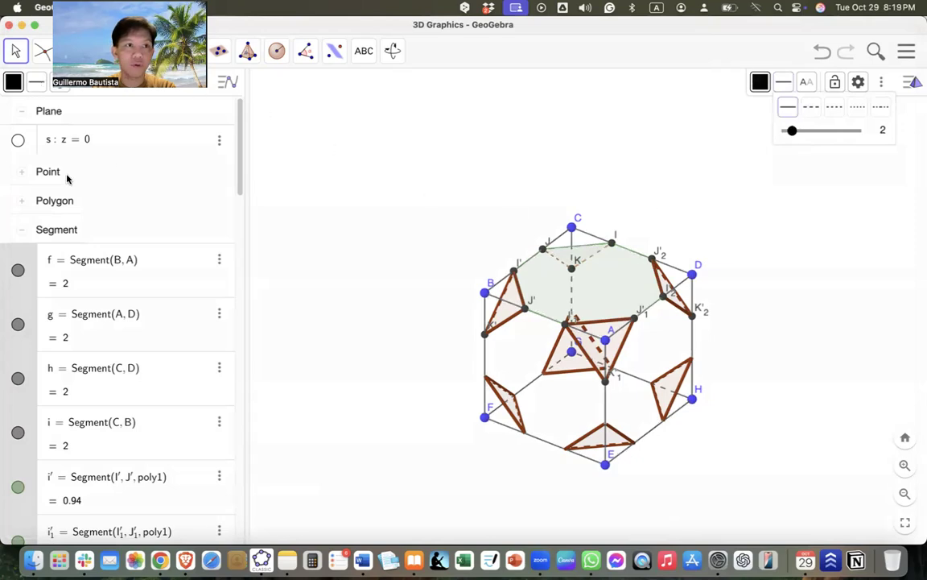
- Collapse the Segment group and set the line thickness of all triangles to 2
left_click(27, 201)
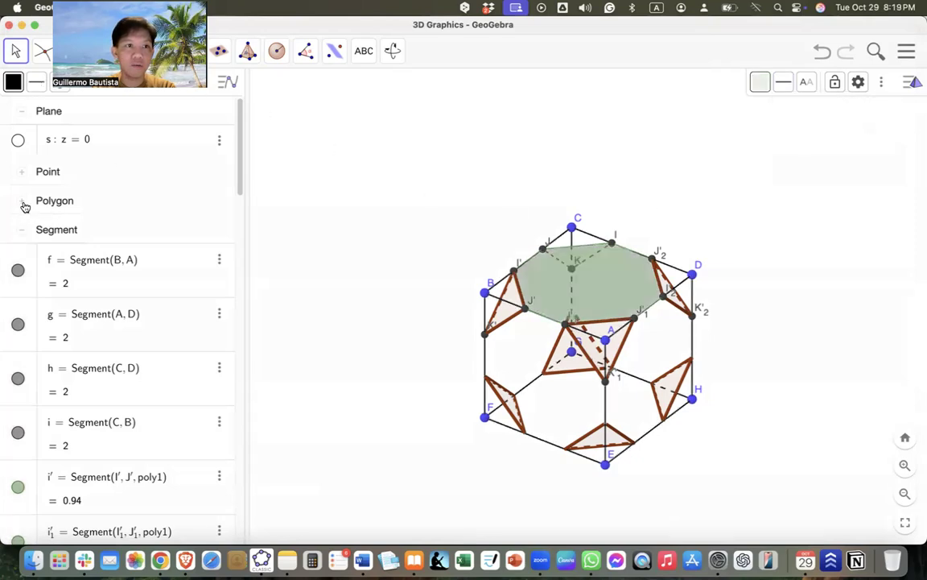
left_click(23, 202)
left_click(21, 201)
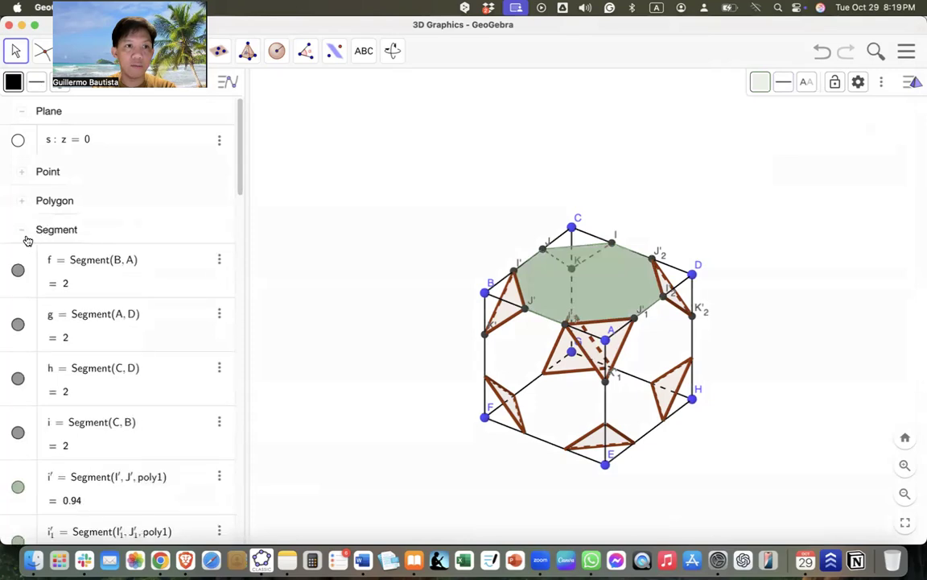
left_click(25, 232)
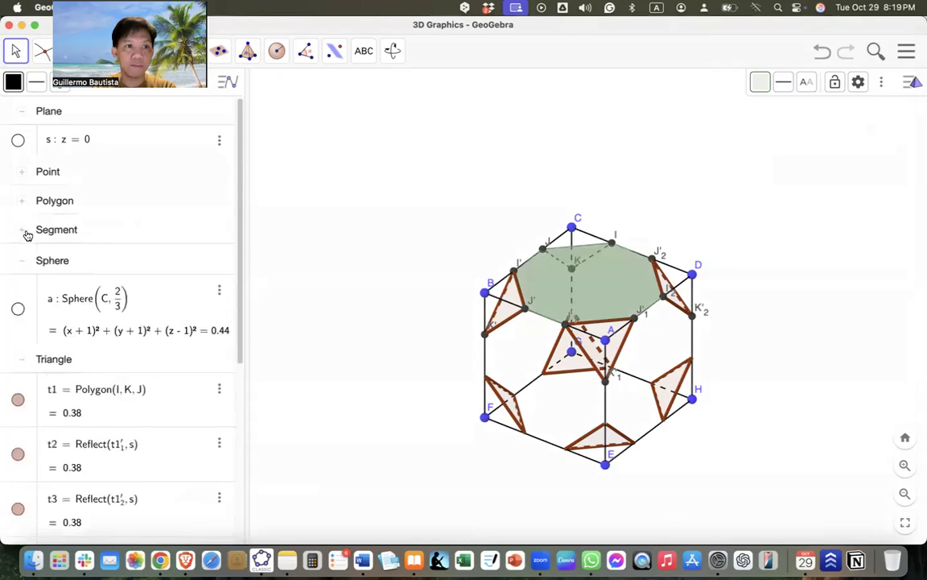
left_click(52, 360)
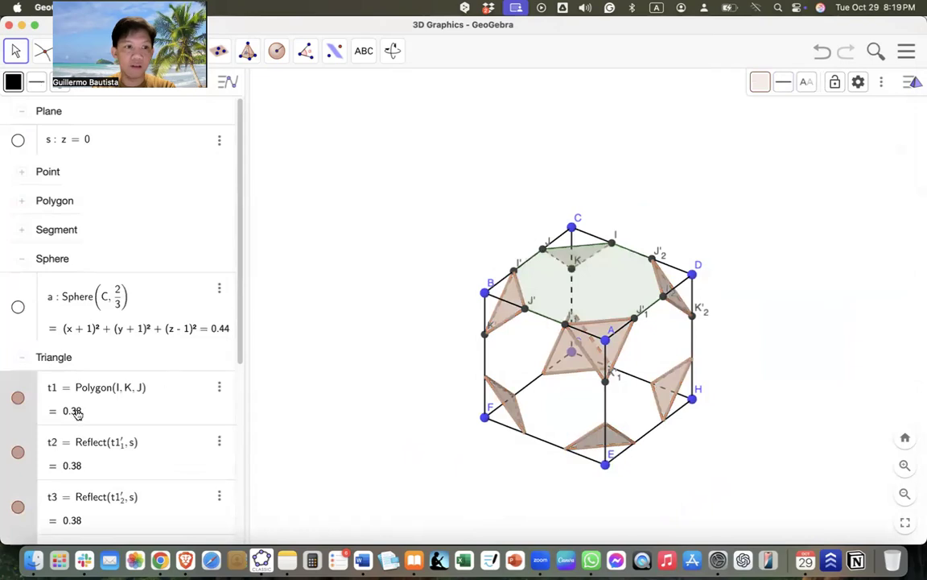
left_click(784, 83)
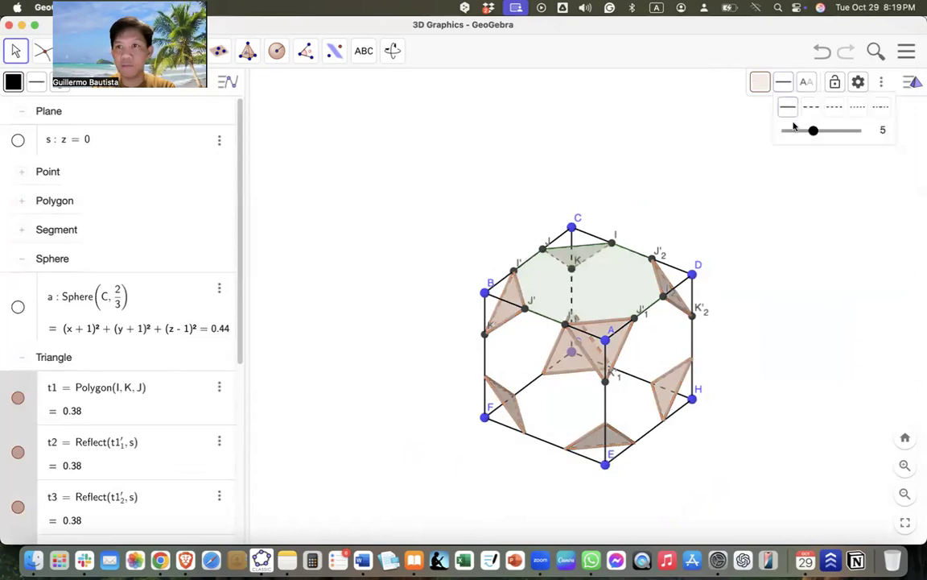
left_click_drag(809, 139, 798, 137)
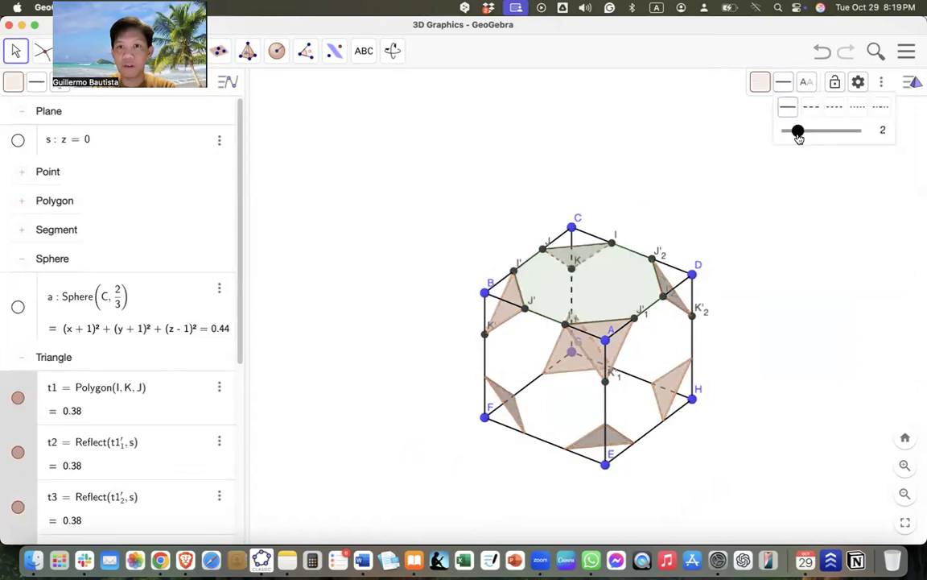
left_click(829, 271)
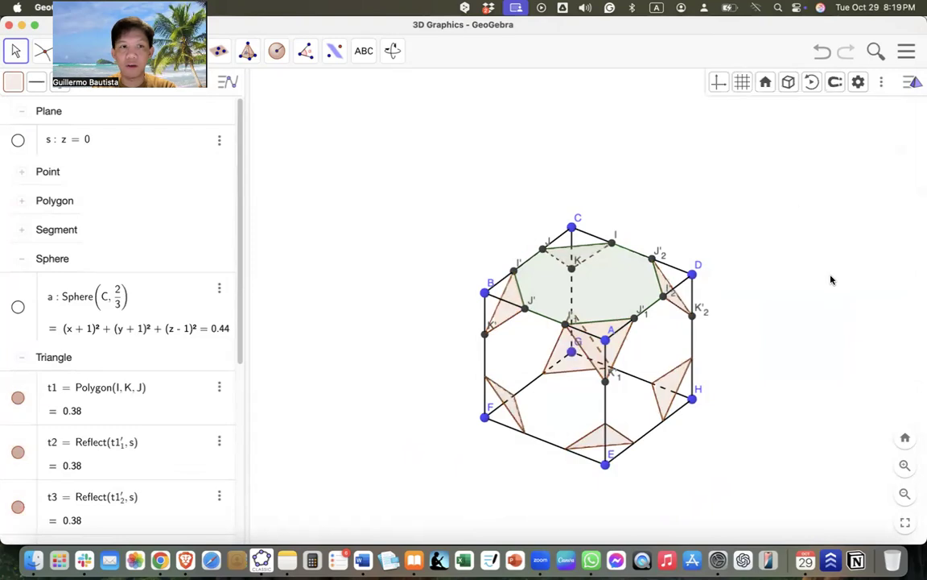
- Raise the fill opacity of all corner triangles to about the middle of the range
left_click_drag(761, 313, 720, 313)
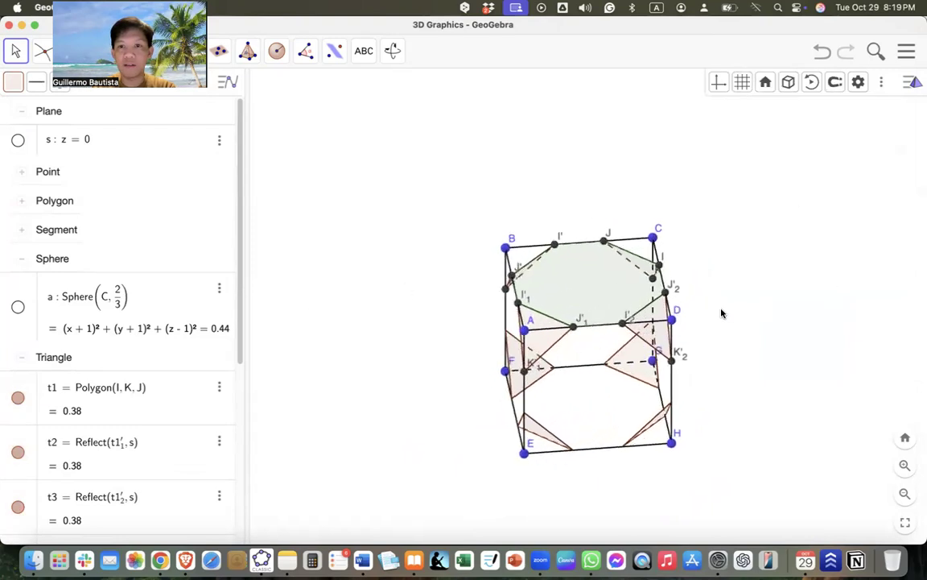
left_click(60, 358)
left_click(761, 93)
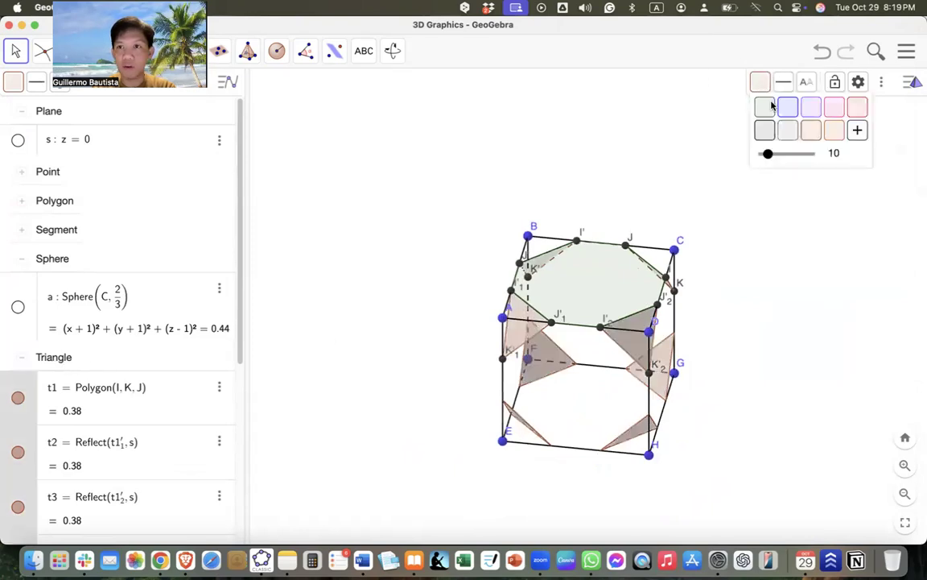
left_click_drag(769, 155, 787, 156)
left_click(797, 260)
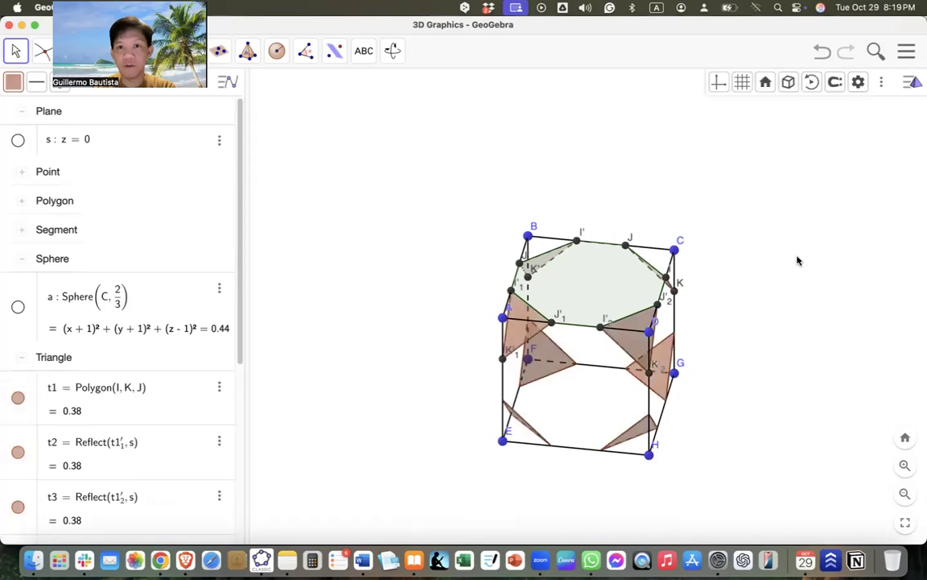
- Set the fill opacity of the top octagon to 50 and check the opacity of a corner triangle for comparison
left_click(619, 281)
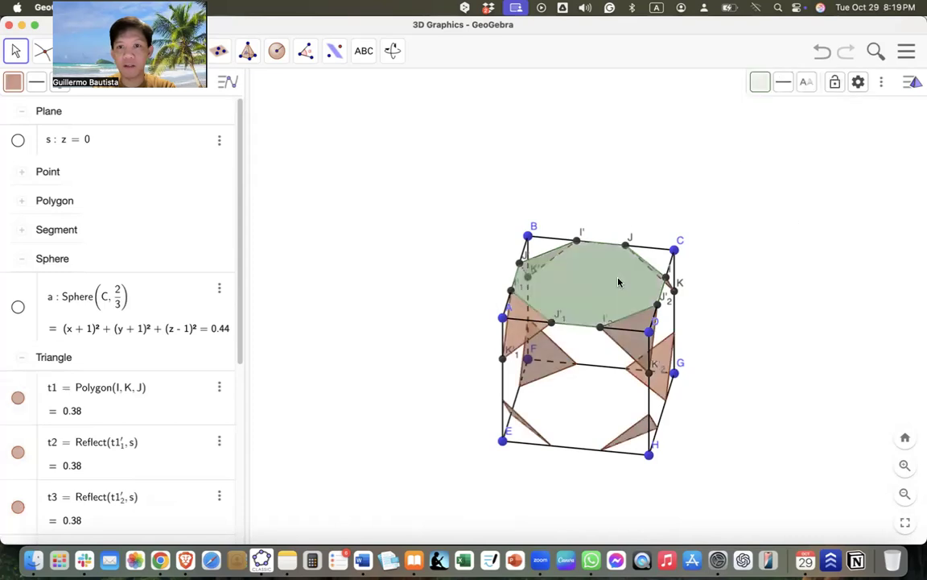
left_click(760, 81)
left_click_drag(771, 155, 787, 156)
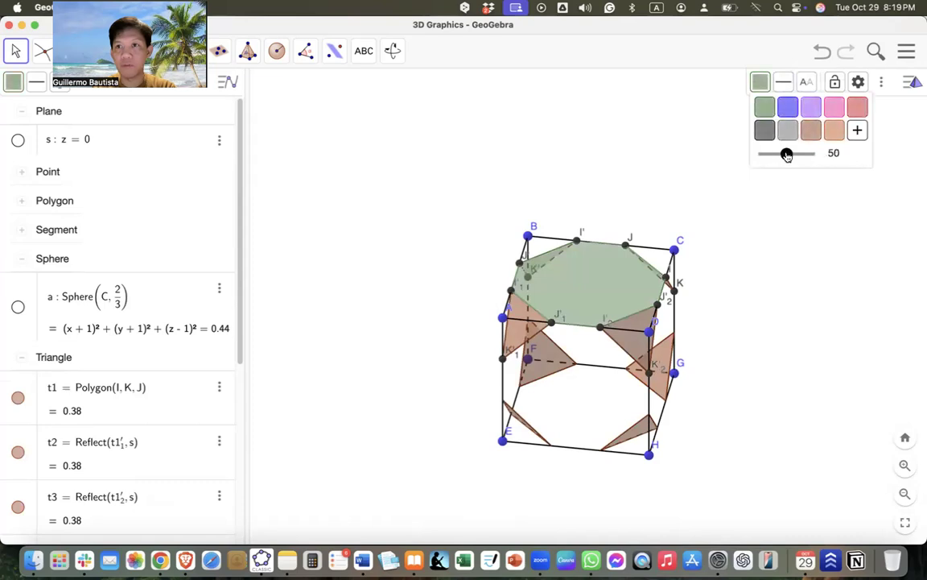
key("Escape")
left_click(635, 344)
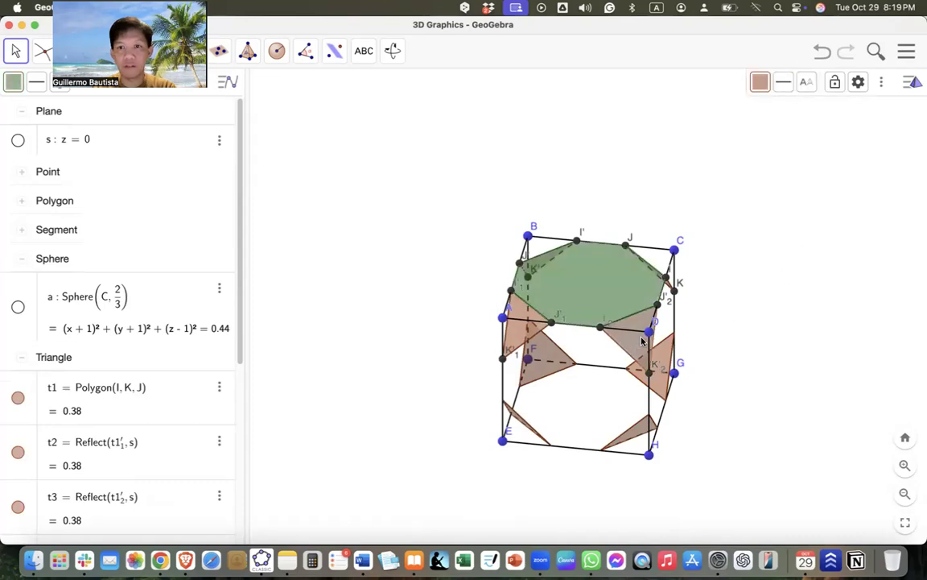
left_click(760, 85)
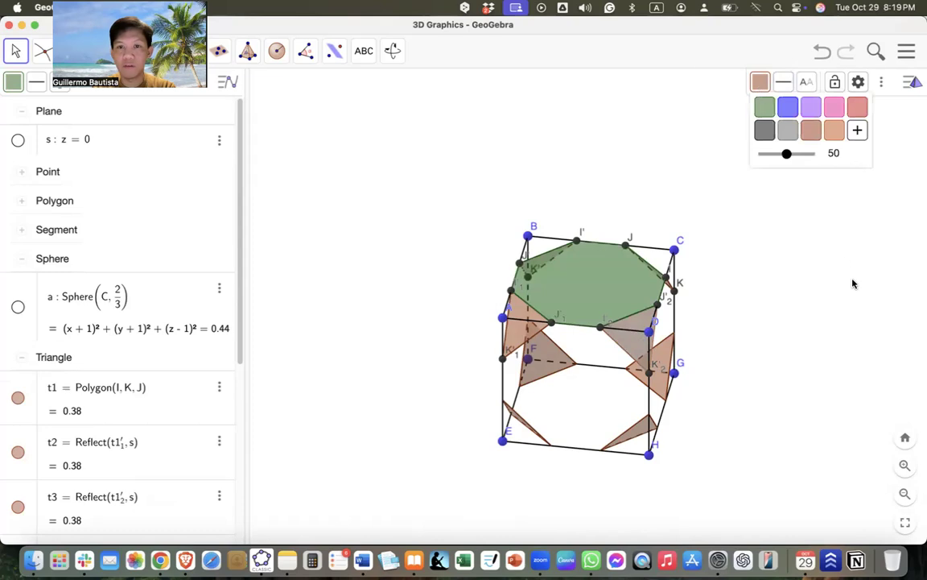
left_click(822, 325)
- Hide all points of the construction together by turning off Show Object, and close the settings
left_click_drag(822, 325, 730, 332)
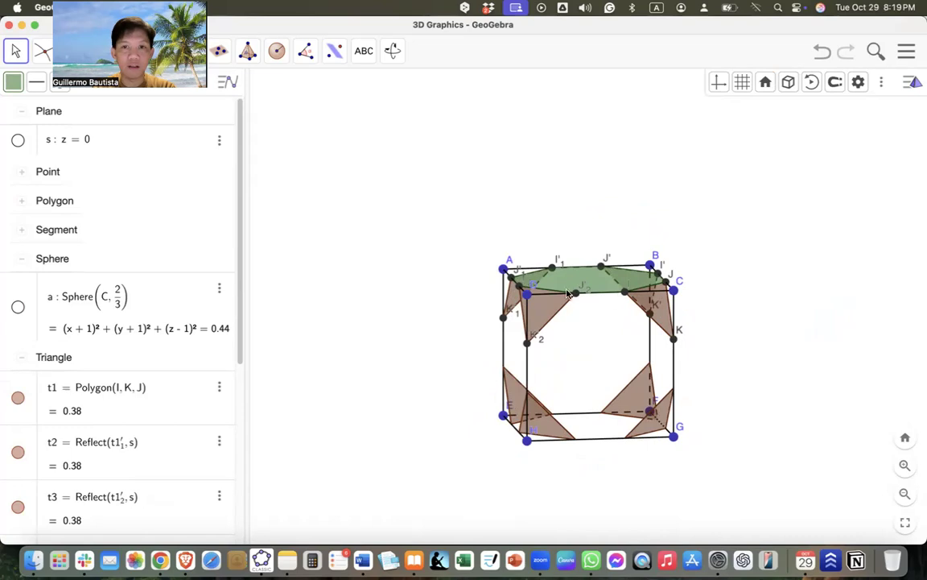
left_click_drag(751, 272, 752, 280)
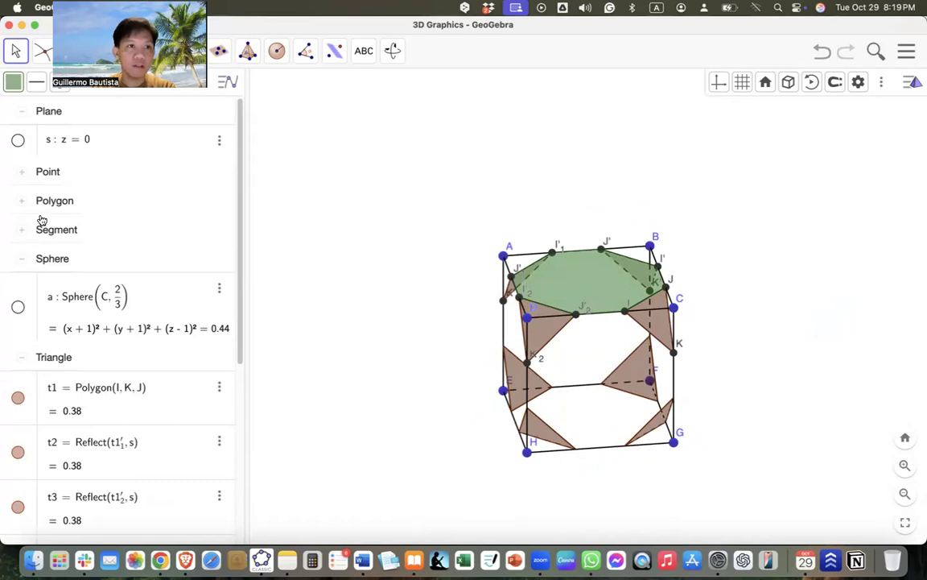
left_click(36, 173)
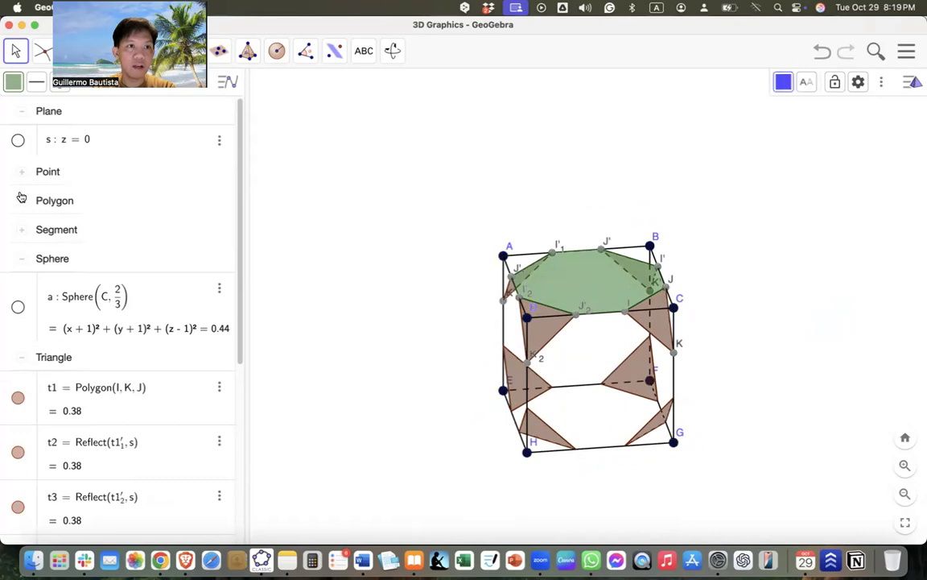
left_click(21, 200)
left_click(19, 173)
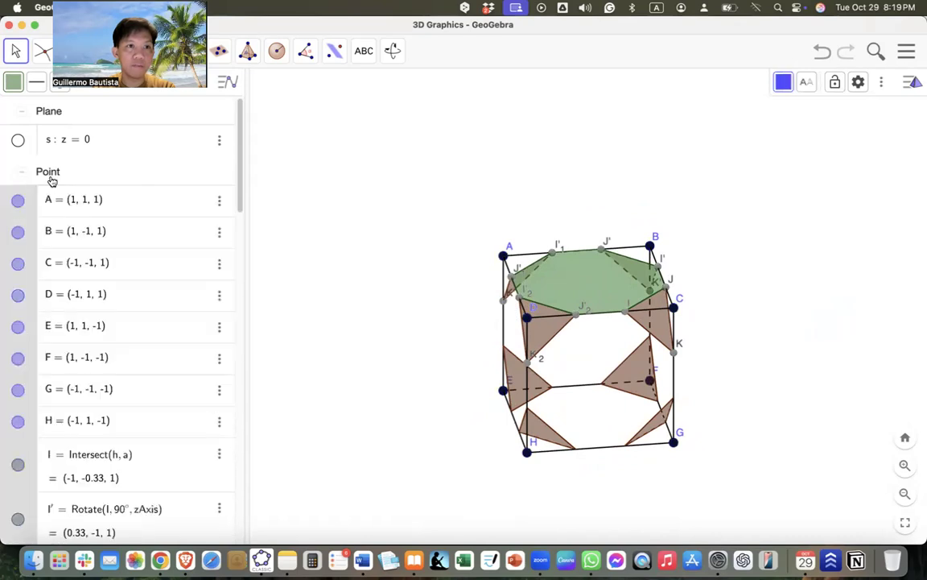
left_click(219, 199)
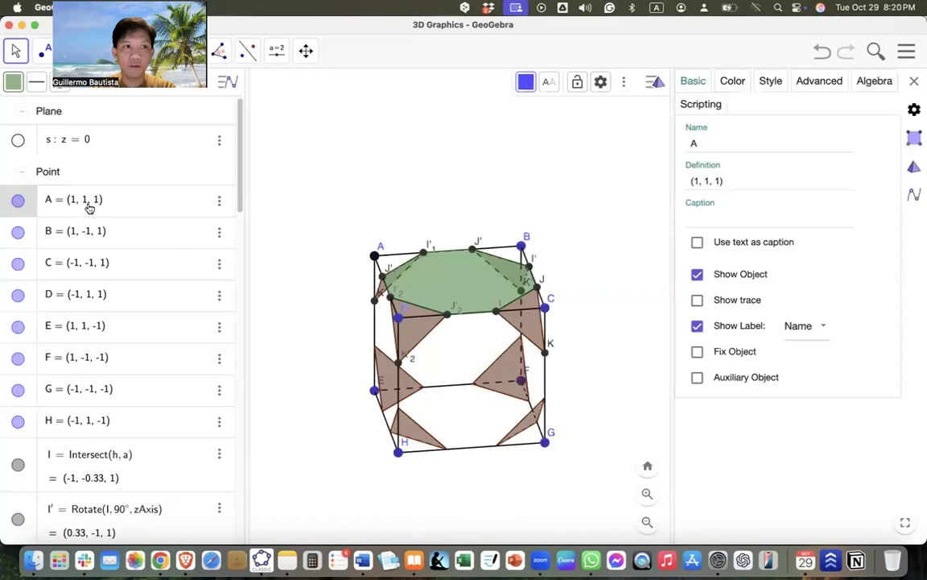
left_click(45, 174)
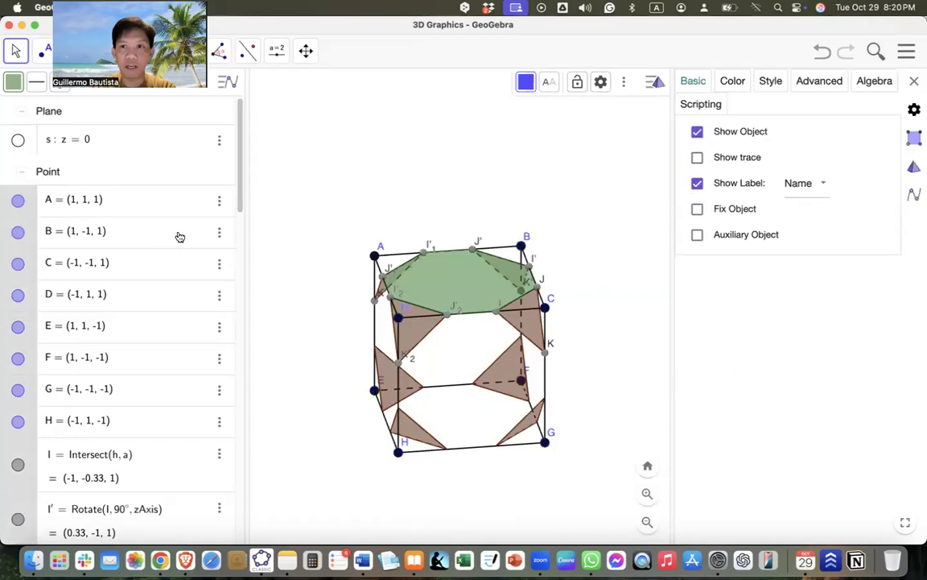
left_click(697, 132)
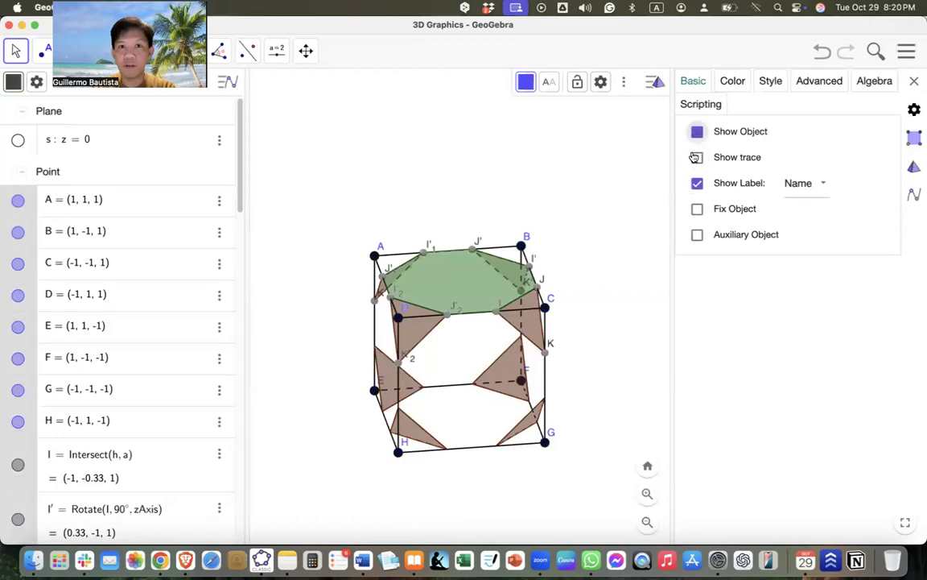
left_click(644, 197)
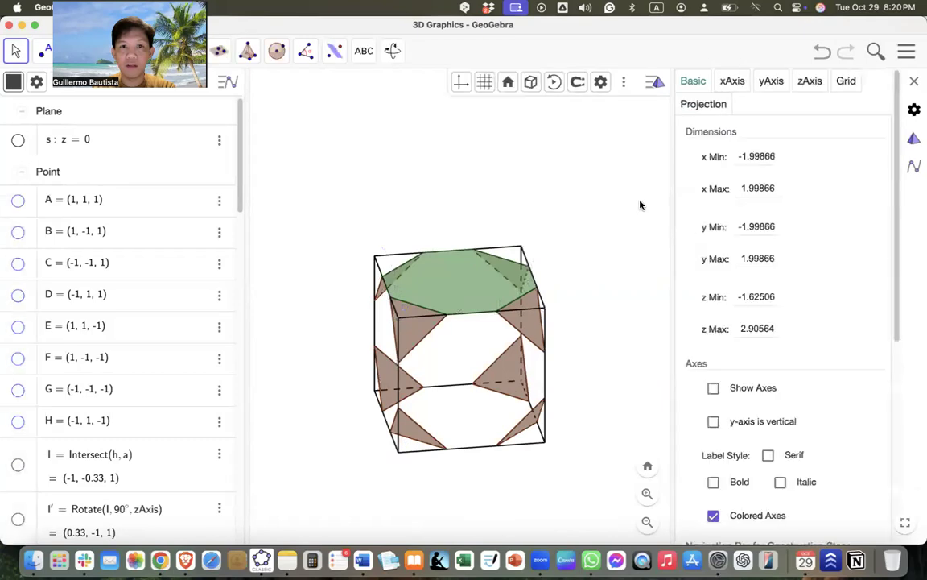
left_click(911, 106)
- Show the coordinate axes in the 3D view
left_click_drag(759, 300, 753, 308)
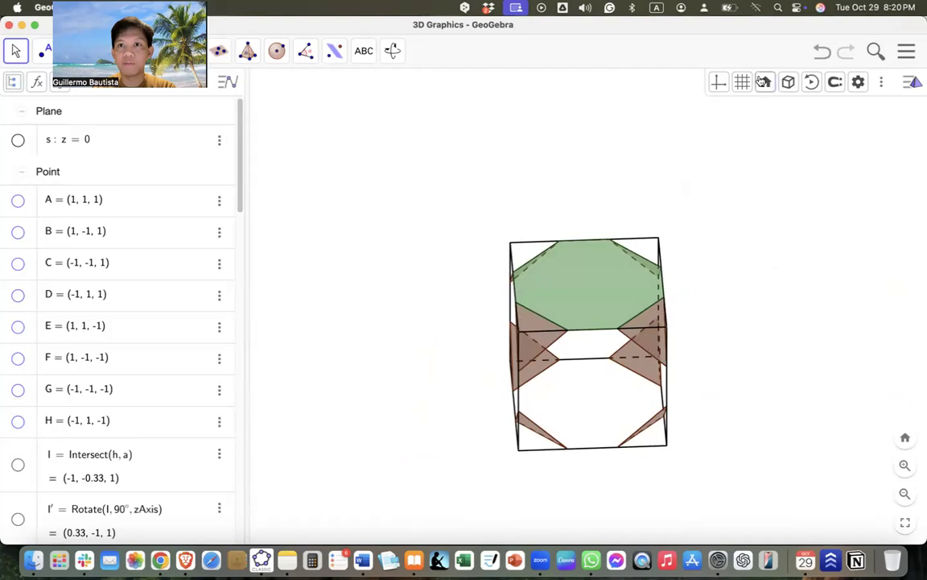
left_click(719, 83)
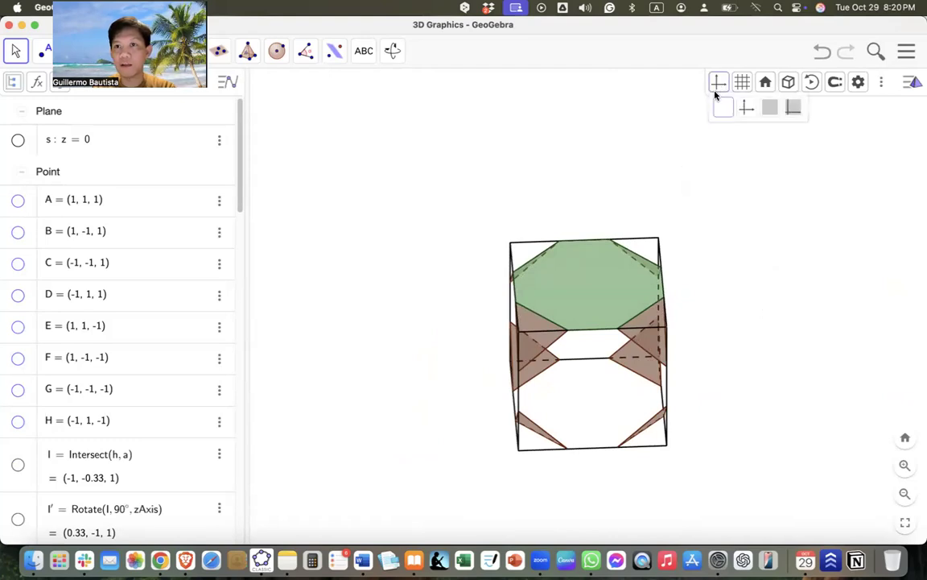
left_click(747, 107)
left_click_drag(765, 259, 735, 250)
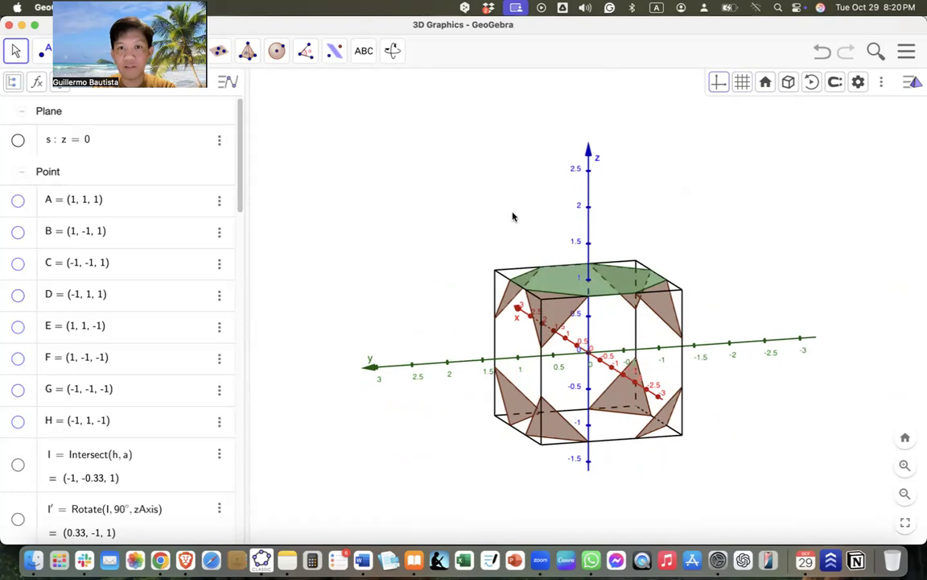
- Rotate the top octagon 90° counterclockwise around the x-axis to form a side face, using Rotate around Line
left_click(341, 58)
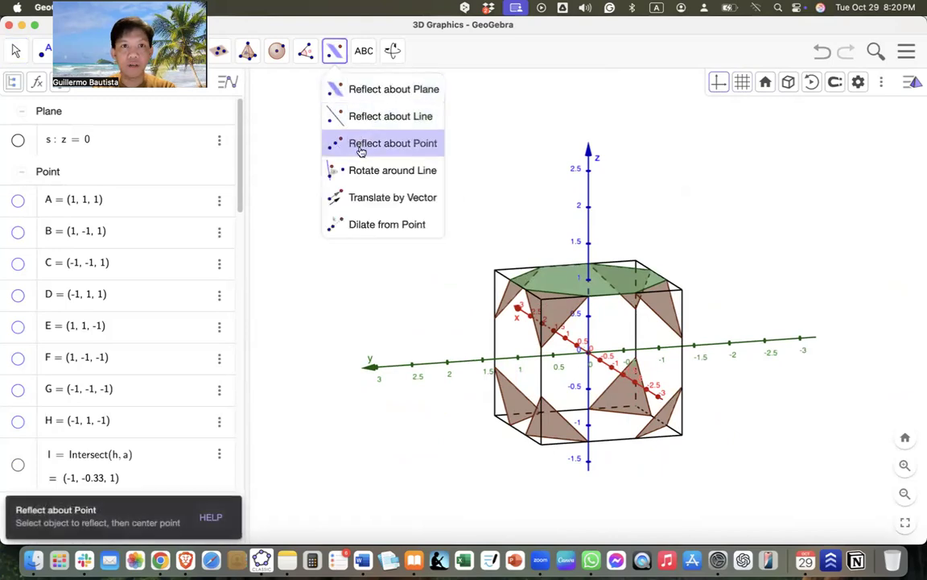
left_click(372, 171)
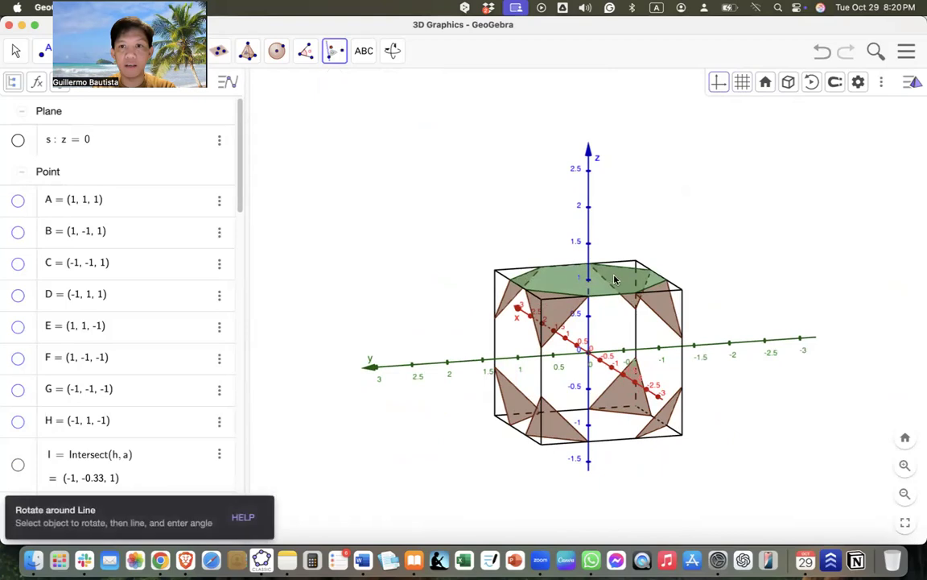
left_click(588, 281)
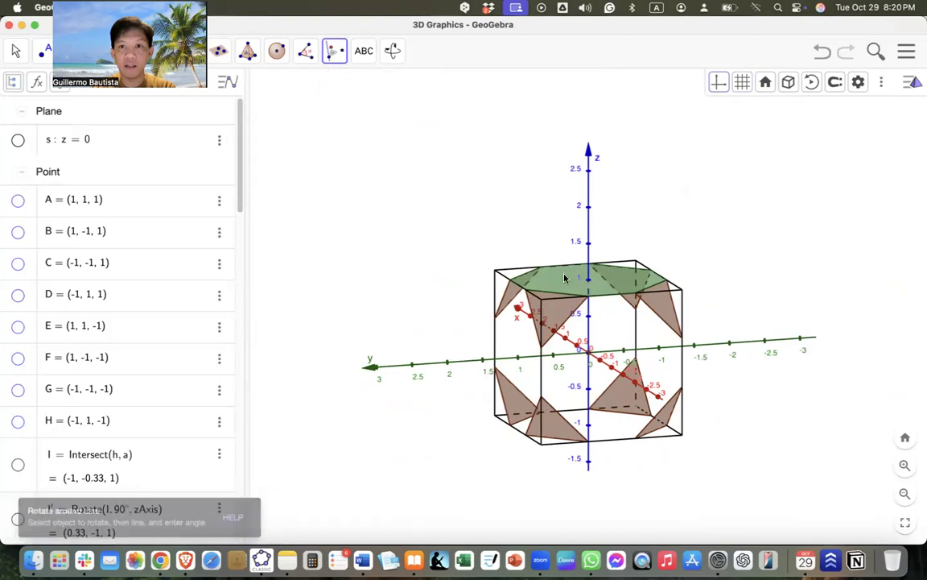
left_click(610, 365)
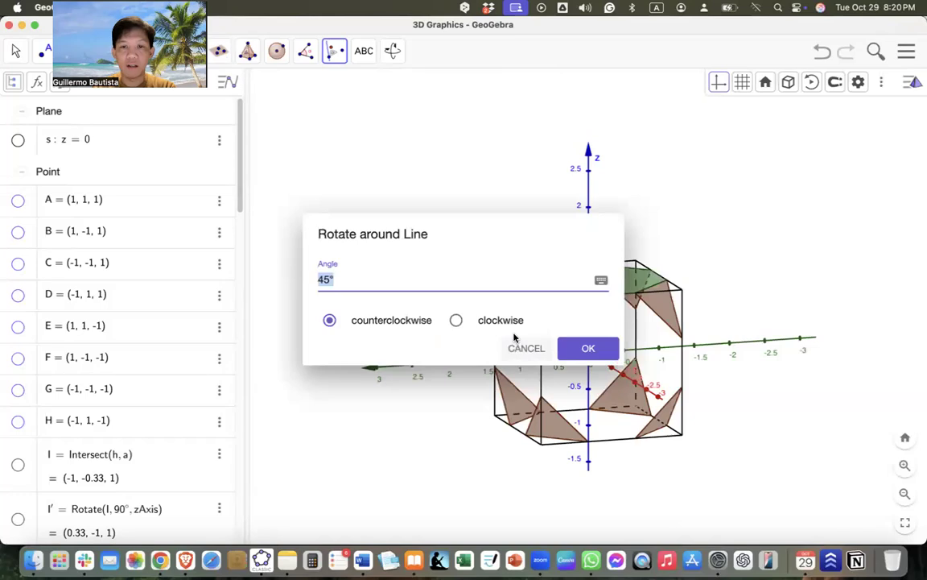
type("90")
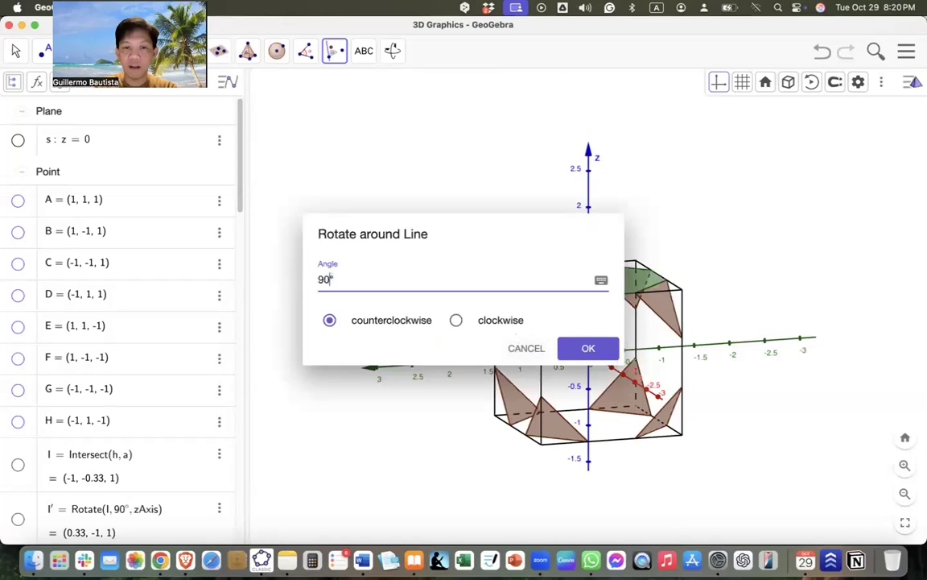
key("Return")
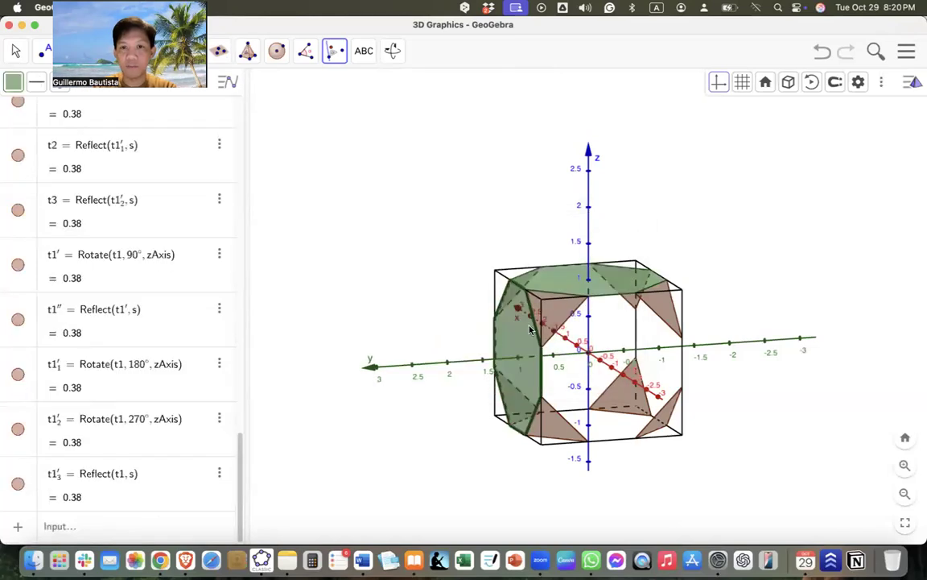
- Rotate the octagonal side face at positive y by 90° counterclockwise around the x-axis to form the bottom face
left_click(602, 364)
type("90")
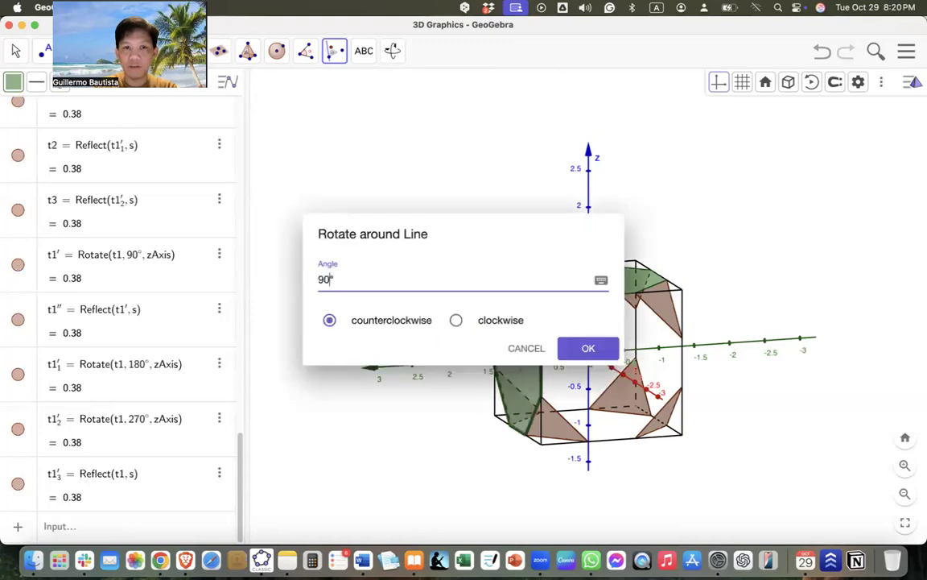
left_click(587, 346)
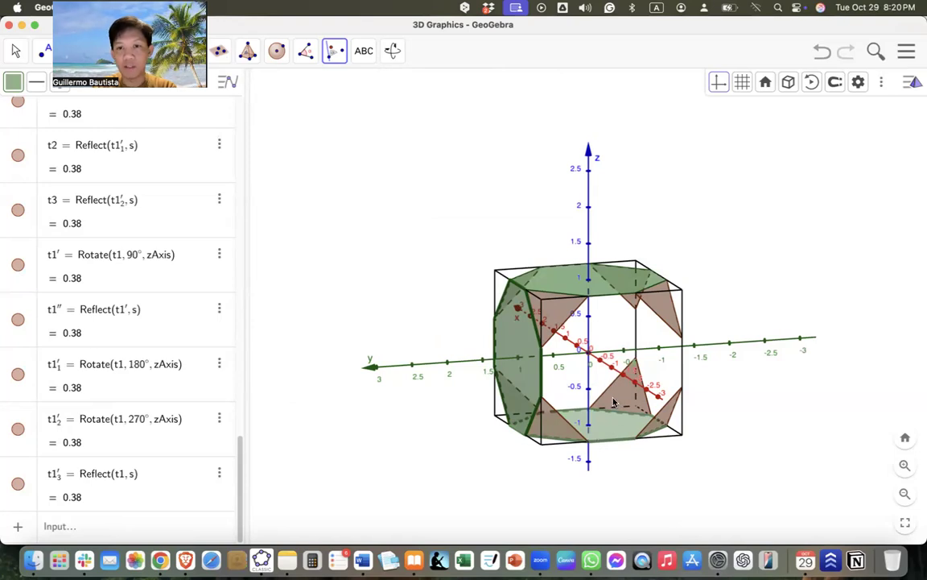
- Rotate the bottom octagon 90° counterclockwise around the x-axis to form the side face at negative y
left_click(611, 370)
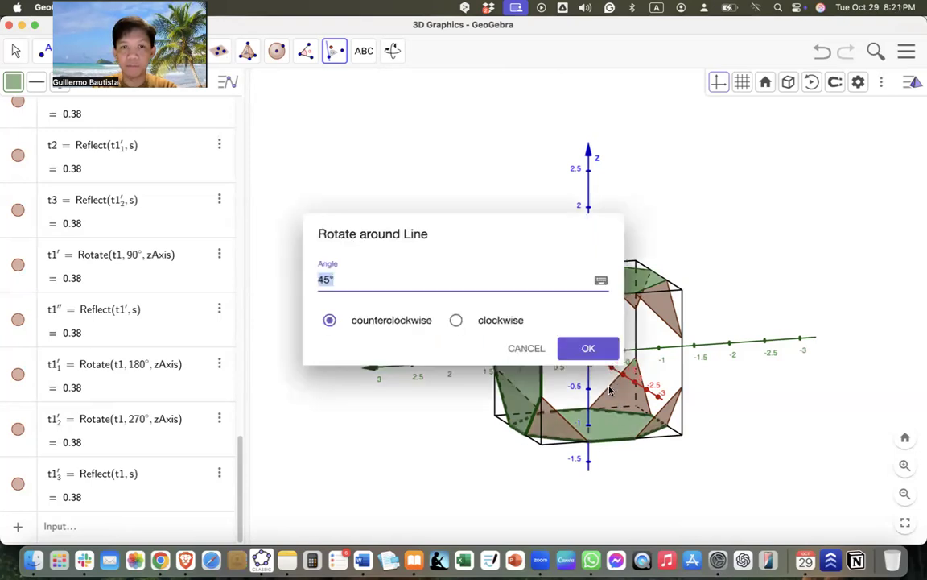
type("90")
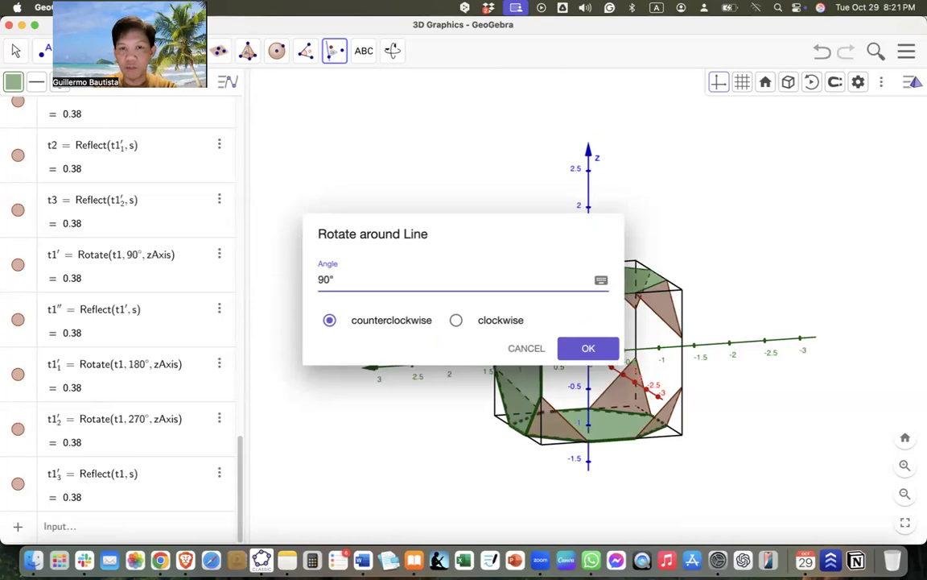
key("Return")
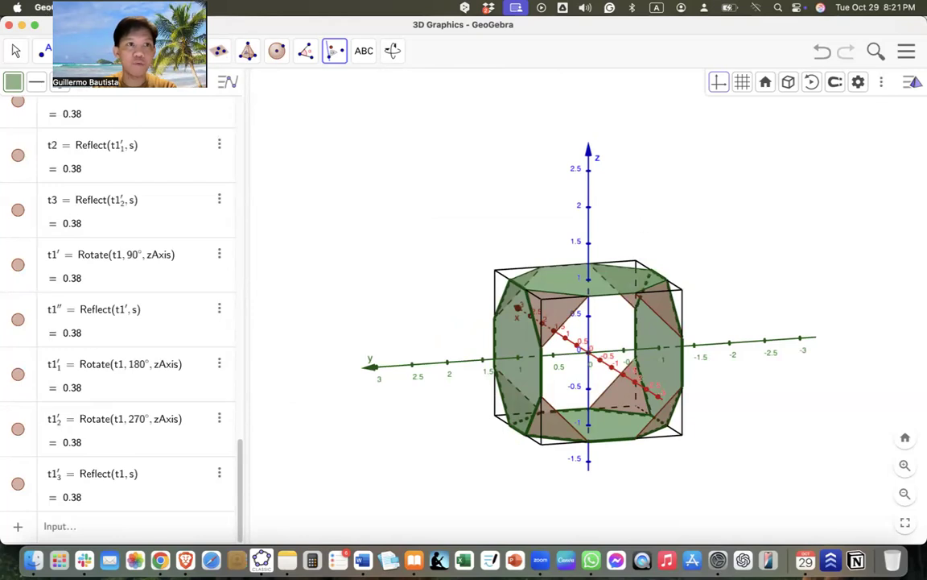
- Rotate the octagonal side face at positive y by 90° counterclockwise around the z-axis to form the face at negative x
left_click(13, 52)
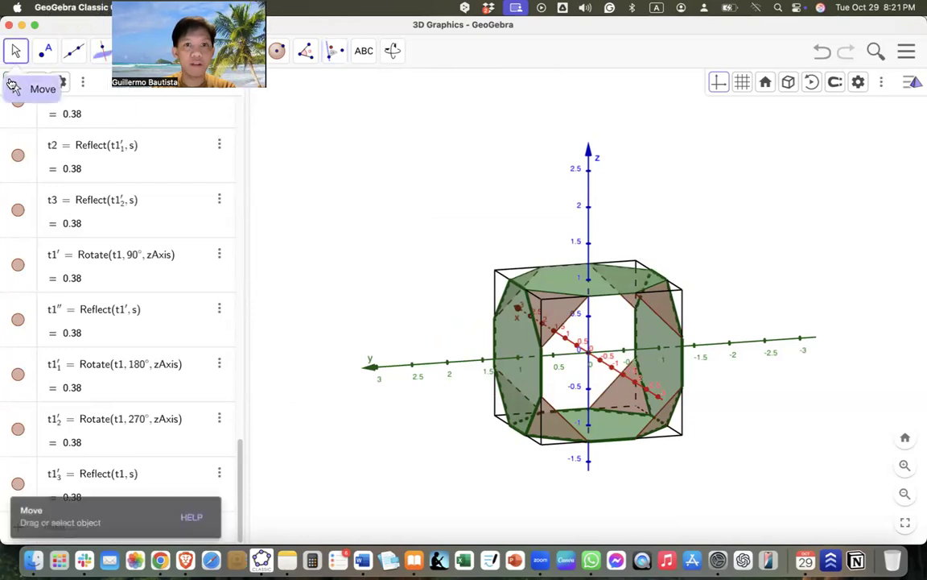
left_click_drag(781, 306, 727, 346)
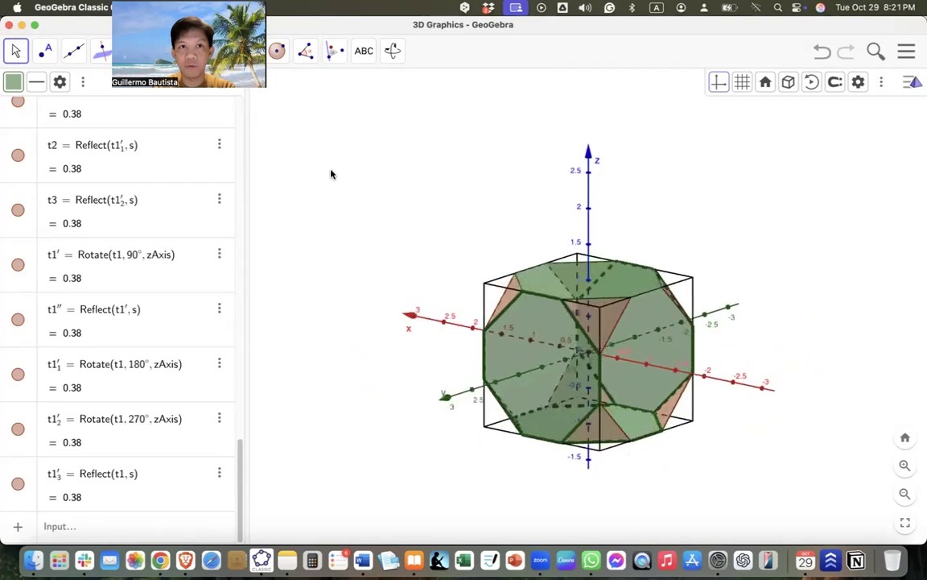
left_click(334, 50)
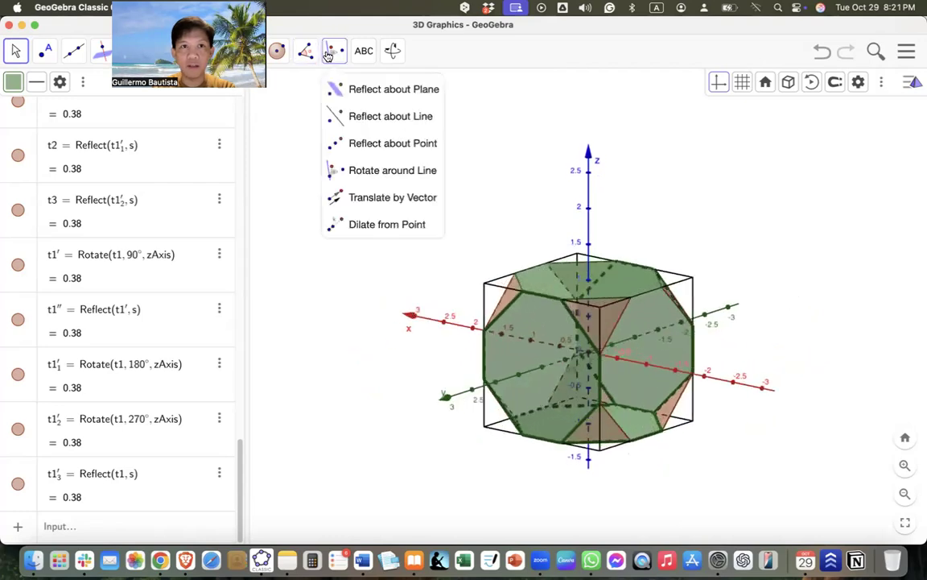
left_click(342, 185)
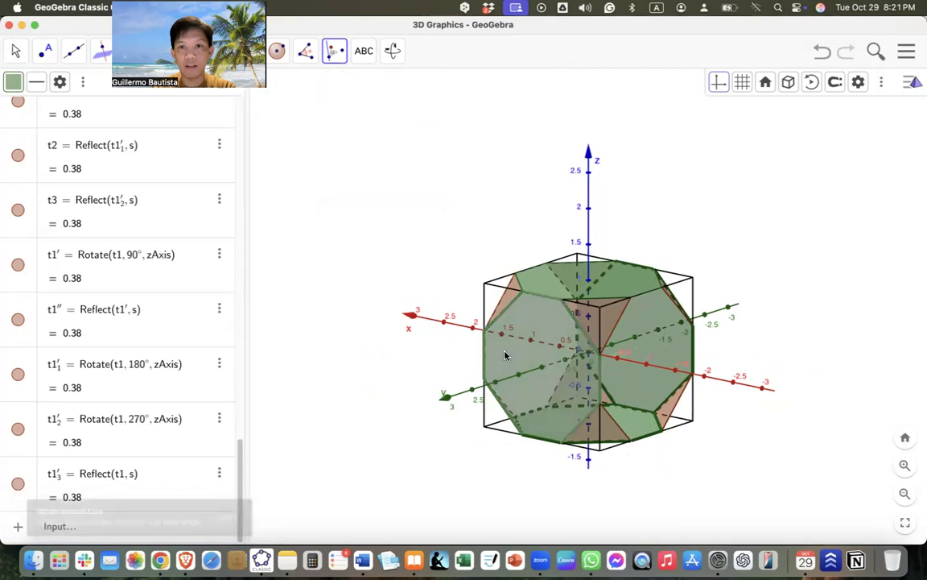
left_click(586, 230)
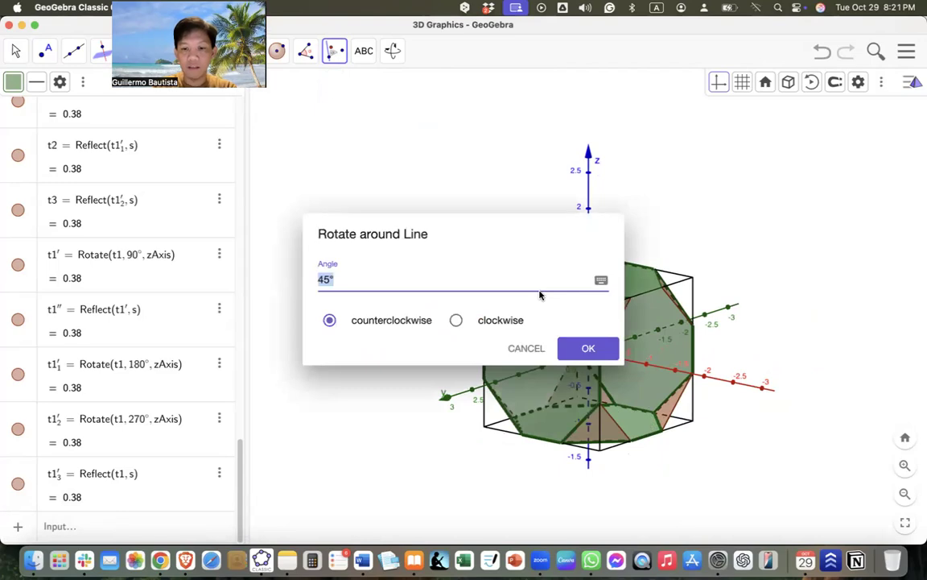
type("90")
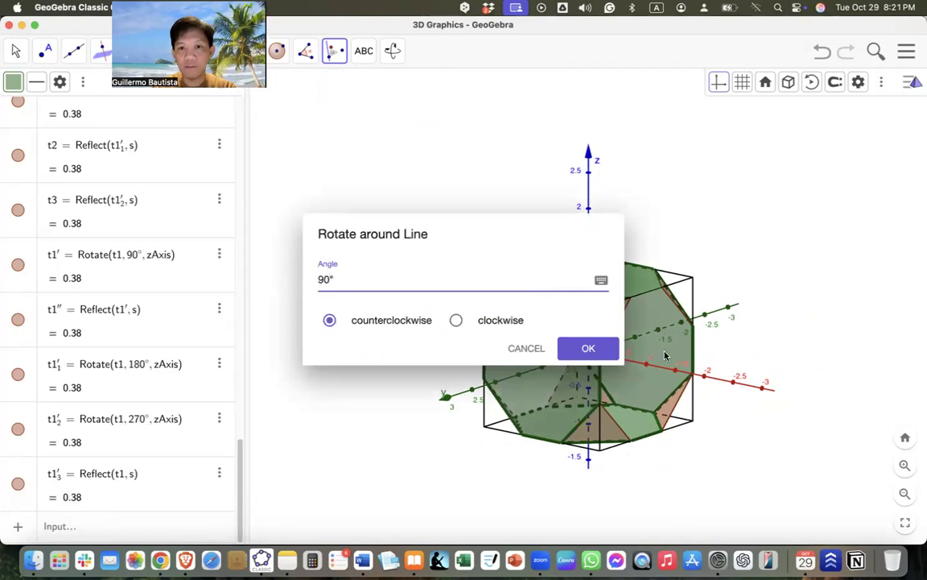
key("Return")
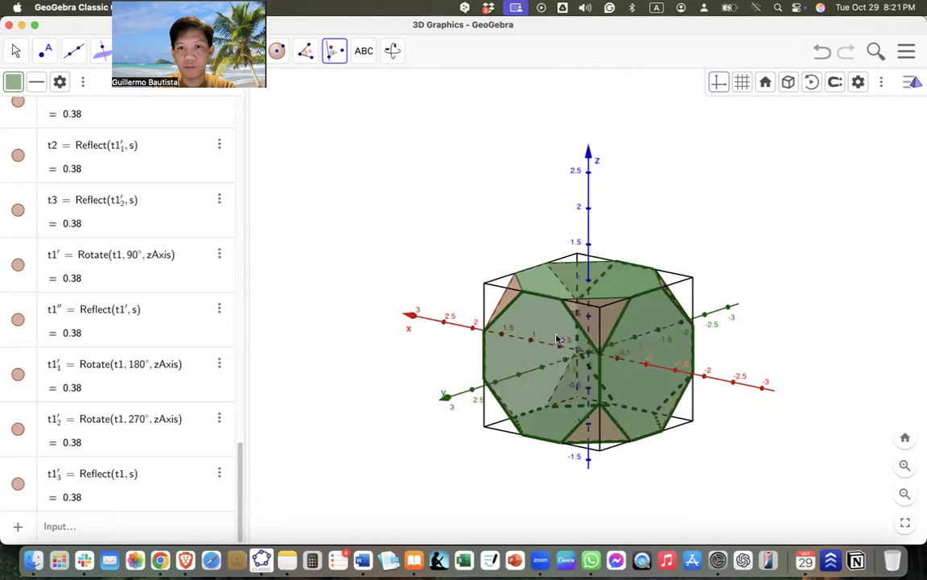
- Rotate the octagonal side face at positive y by 90° clockwise around the z-axis to form the face at positive x
left_click(586, 243)
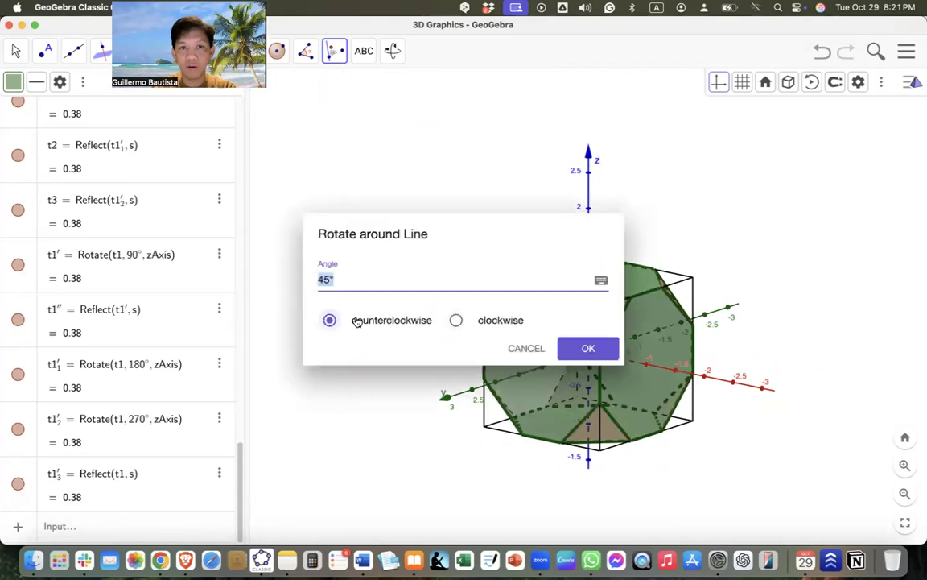
left_click(465, 322)
left_click(324, 279)
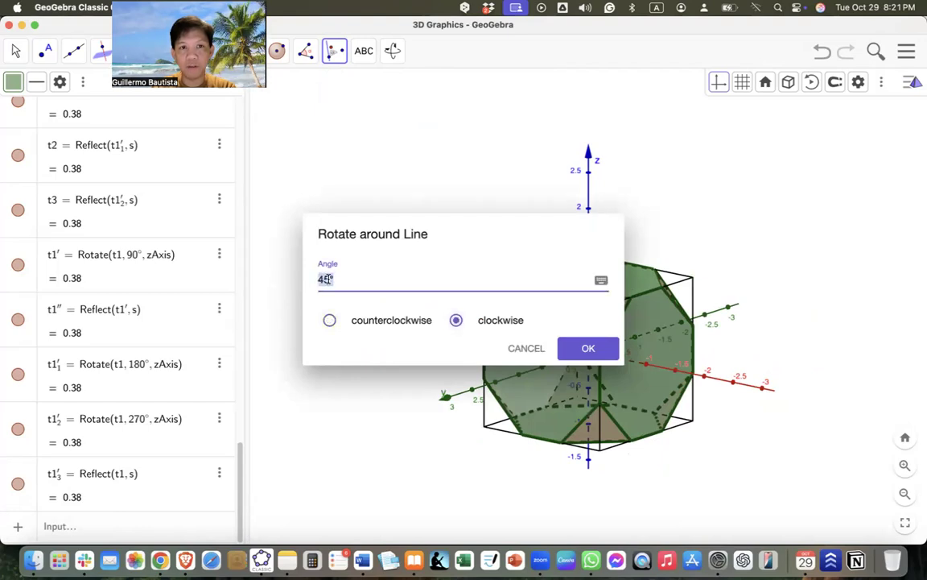
key("Right")
key("Right")
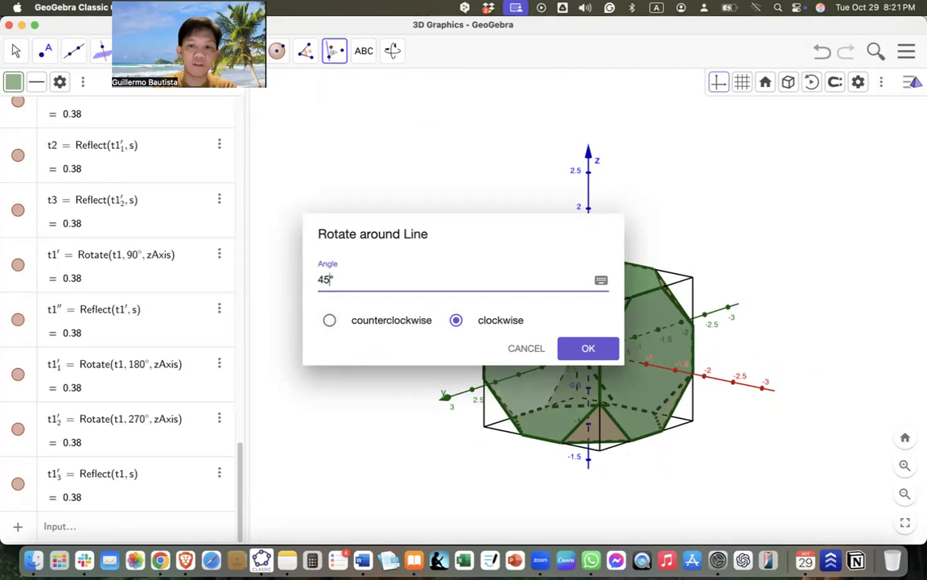
type("90")
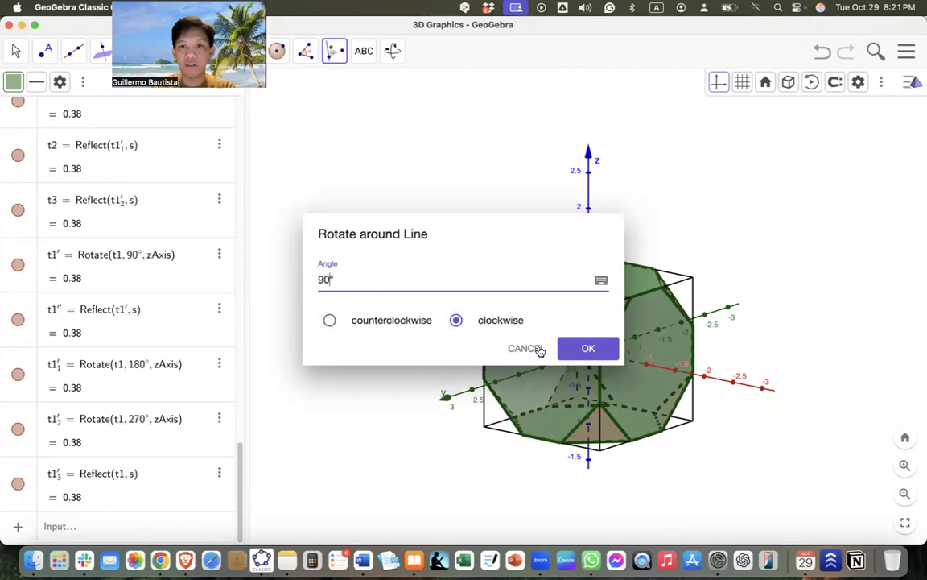
left_click(581, 347)
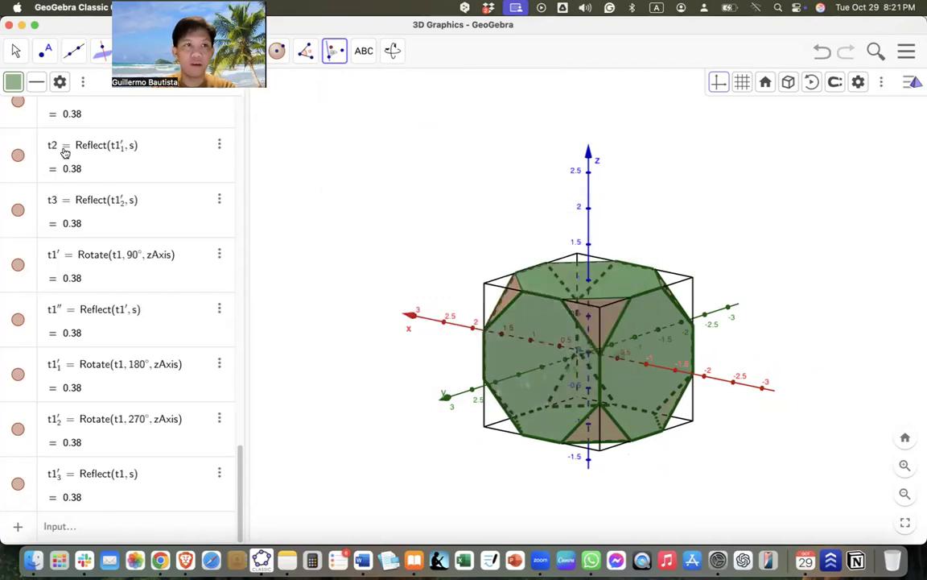
- Select all the octagonal polygons together and set their line thickness to 2
left_click(16, 50)
left_click_drag(737, 347, 499, 354)
scroll(227, 355, "up", 5)
scroll(226, 364, "up", 5)
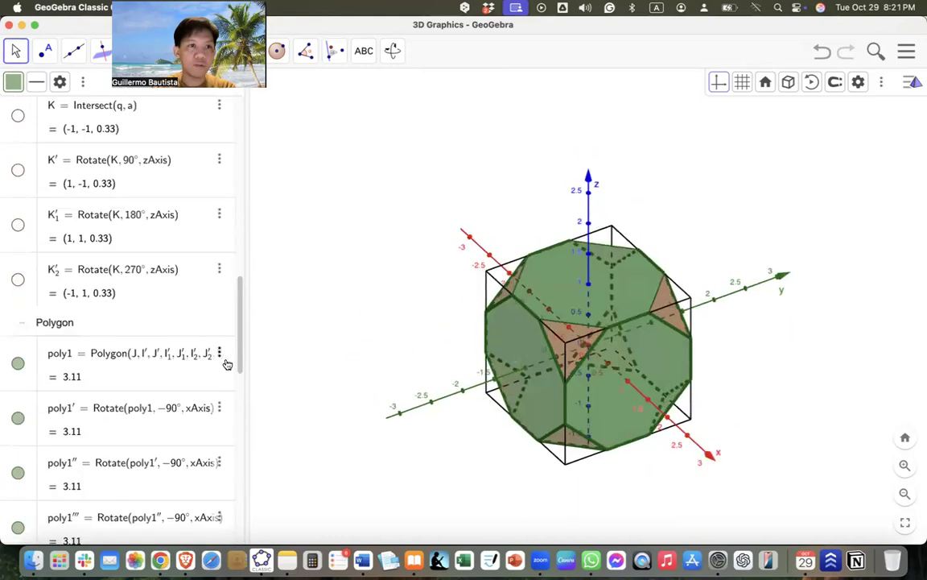
left_click(58, 326)
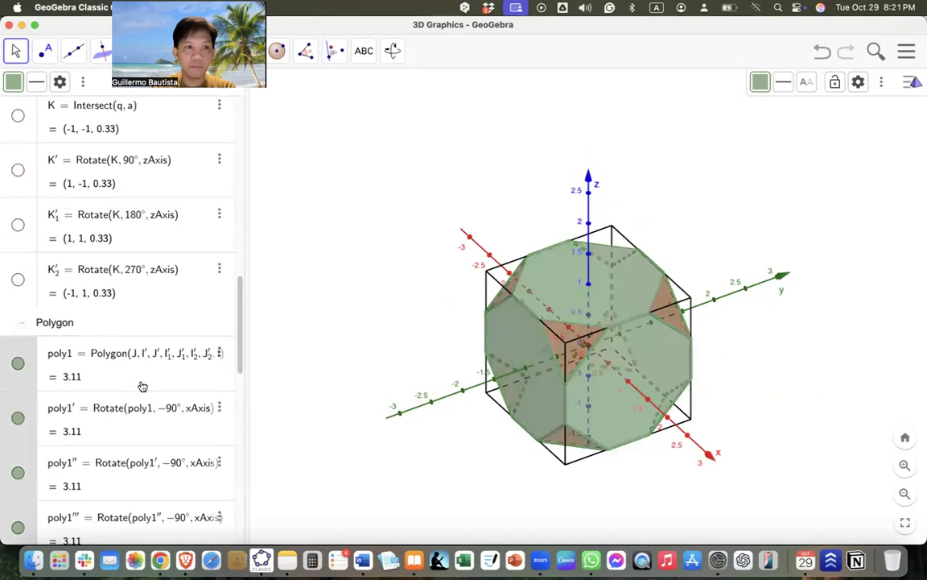
left_click(787, 93)
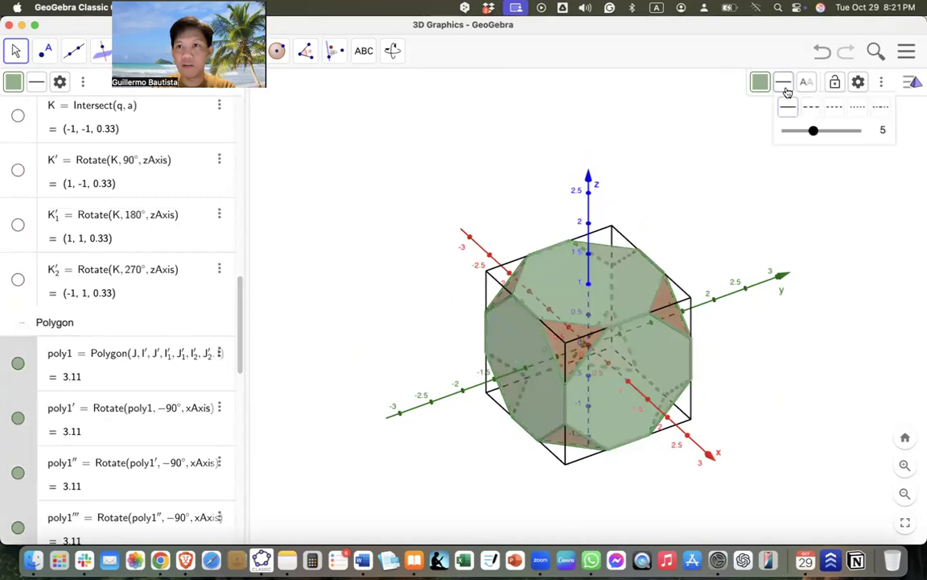
left_click_drag(811, 130, 797, 135)
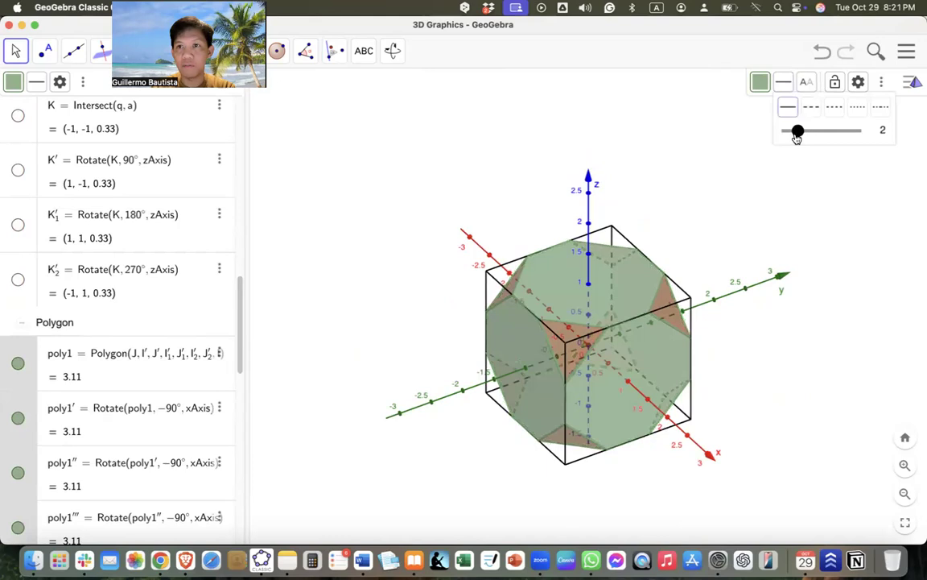
left_click(822, 230)
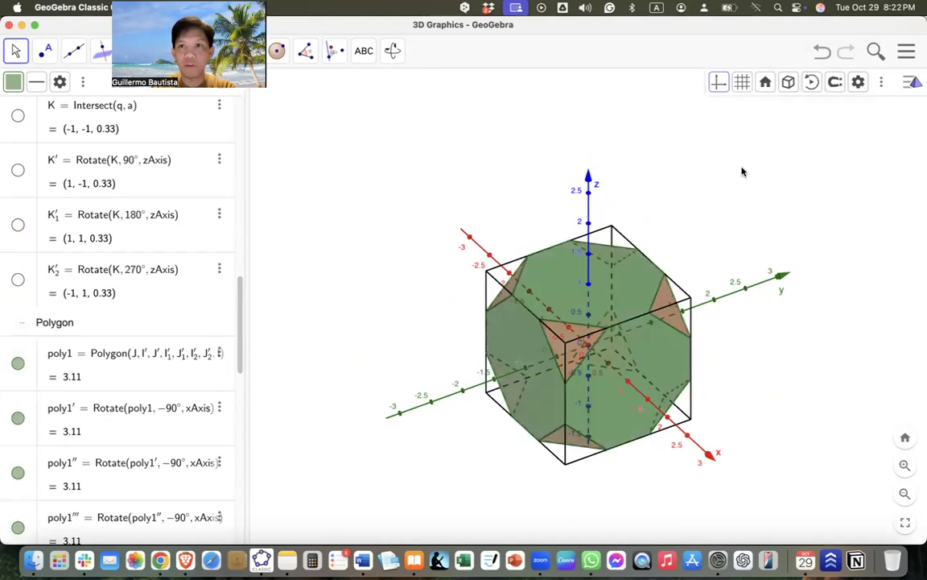
- Hide the coordinate axes and the four top edges of the surrounding cube
left_click(717, 82)
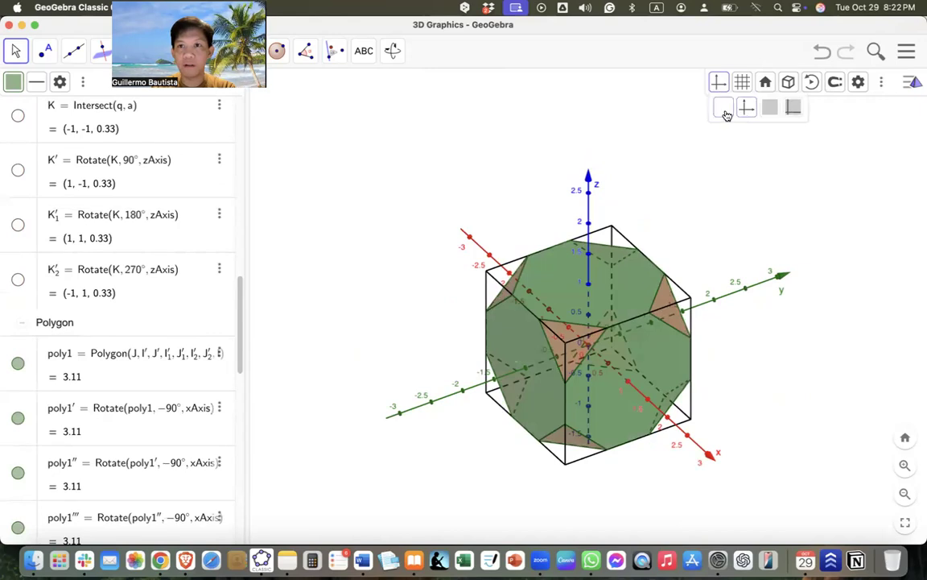
left_click(724, 110)
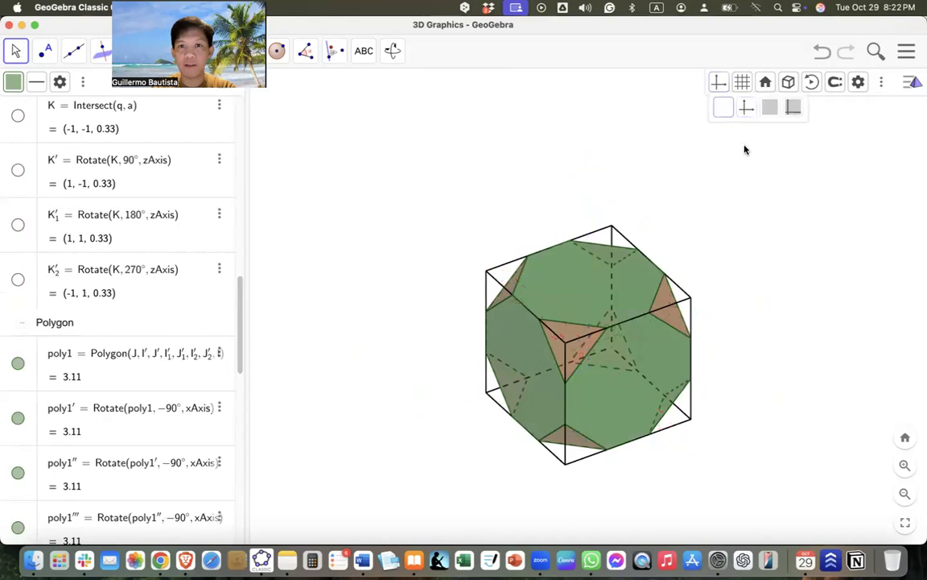
left_click(510, 266)
right_click(508, 267)
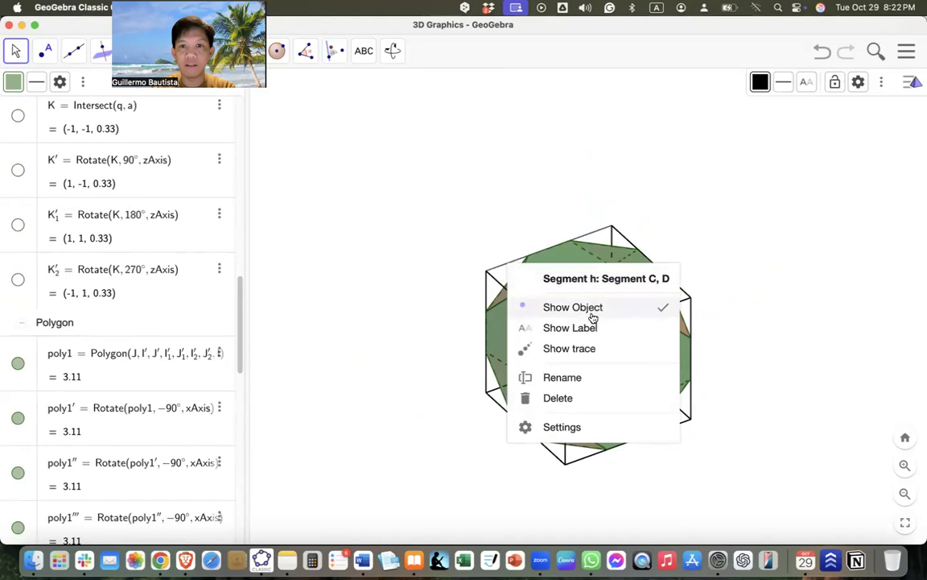
left_click(602, 309)
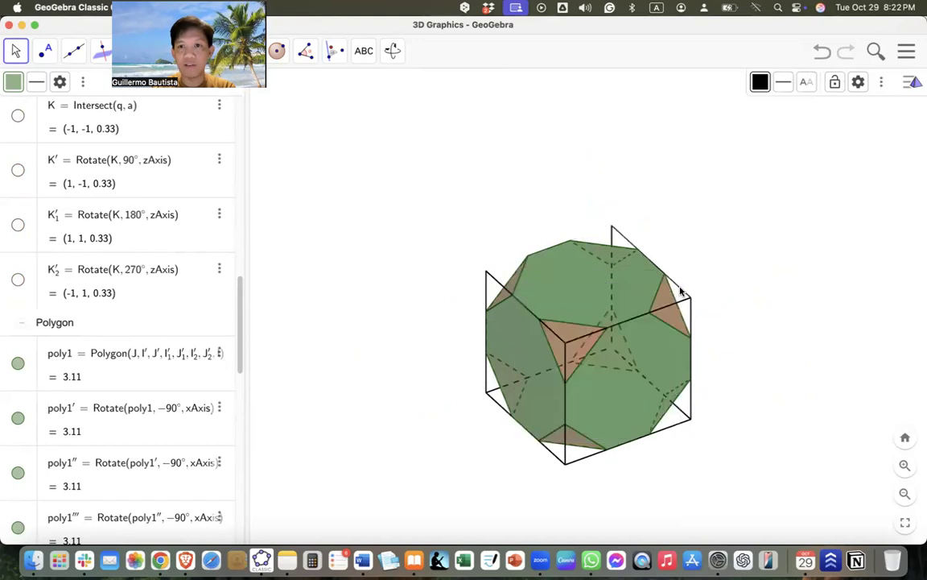
right_click(678, 295)
left_click(722, 328)
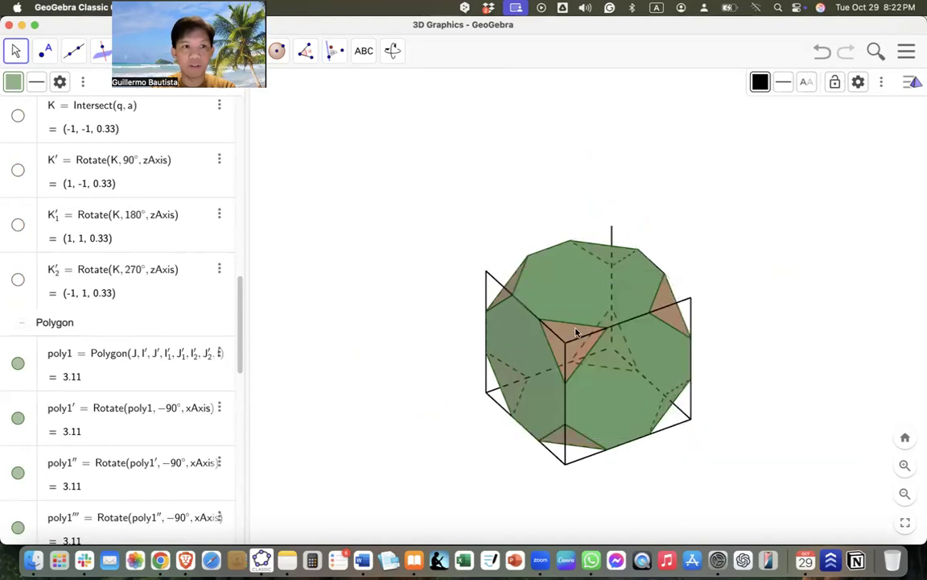
right_click(674, 310)
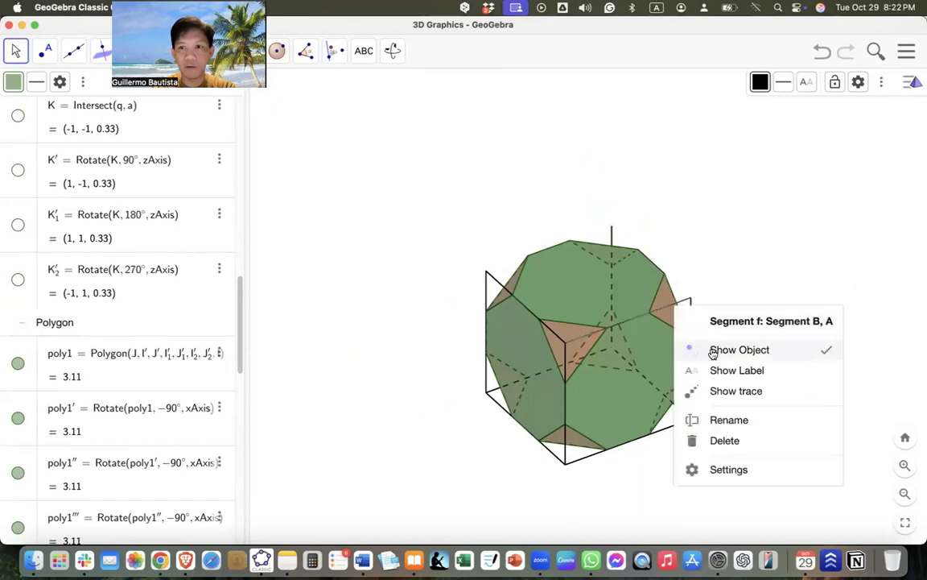
left_click(724, 355)
right_click(491, 281)
left_click(547, 328)
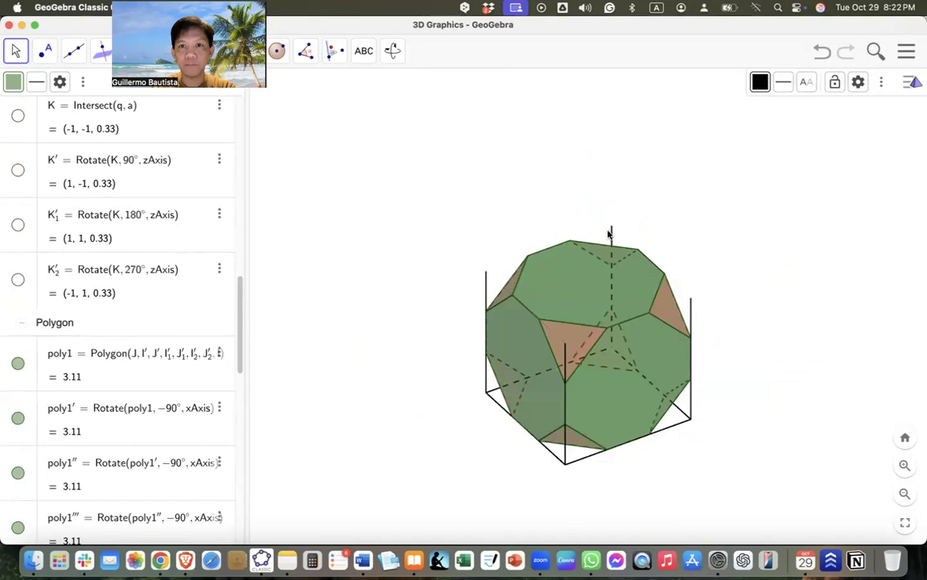
- Hide the rear and right-hand vertical edges of the surrounding cube
right_click(611, 235)
left_click(686, 275)
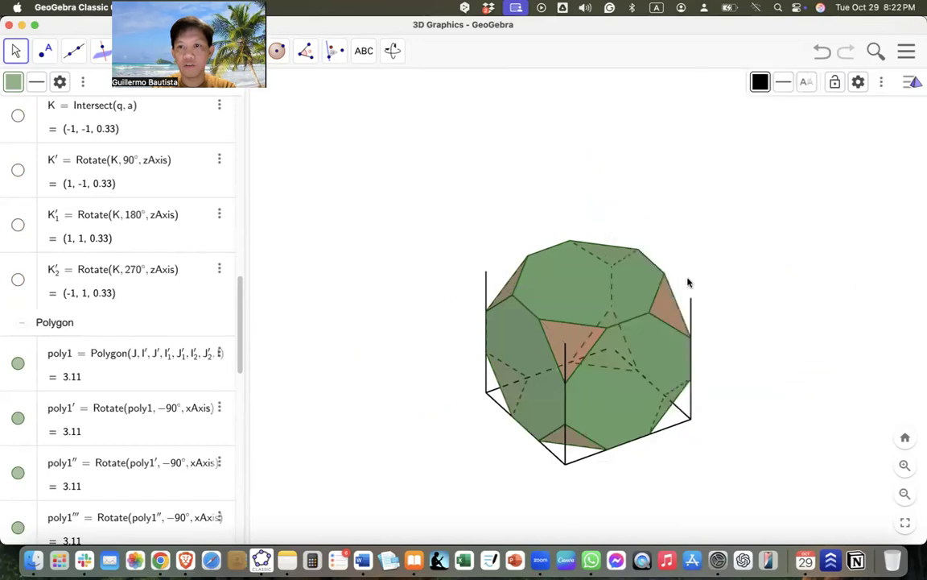
right_click(690, 320)
left_click(742, 367)
right_click(485, 289)
left_click(567, 342)
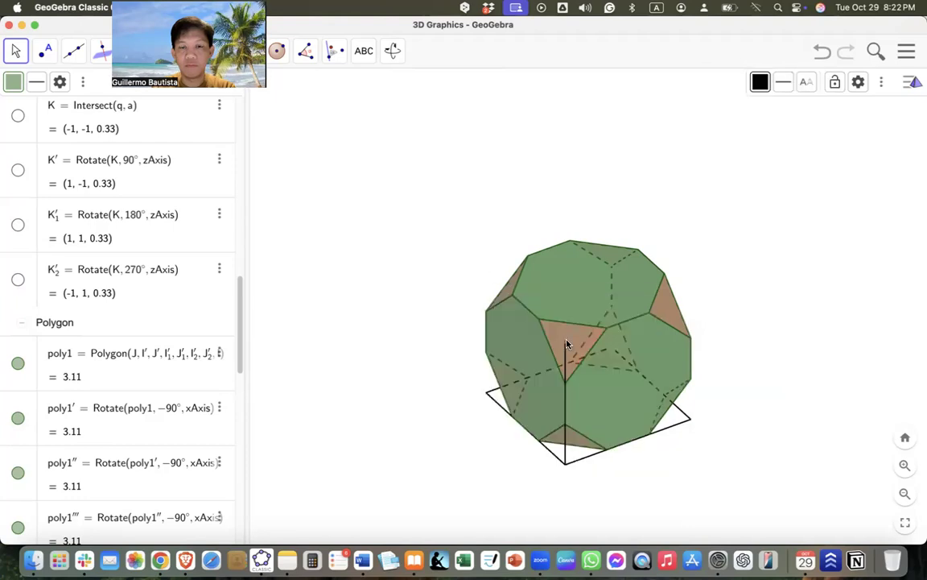
left_click(822, 52)
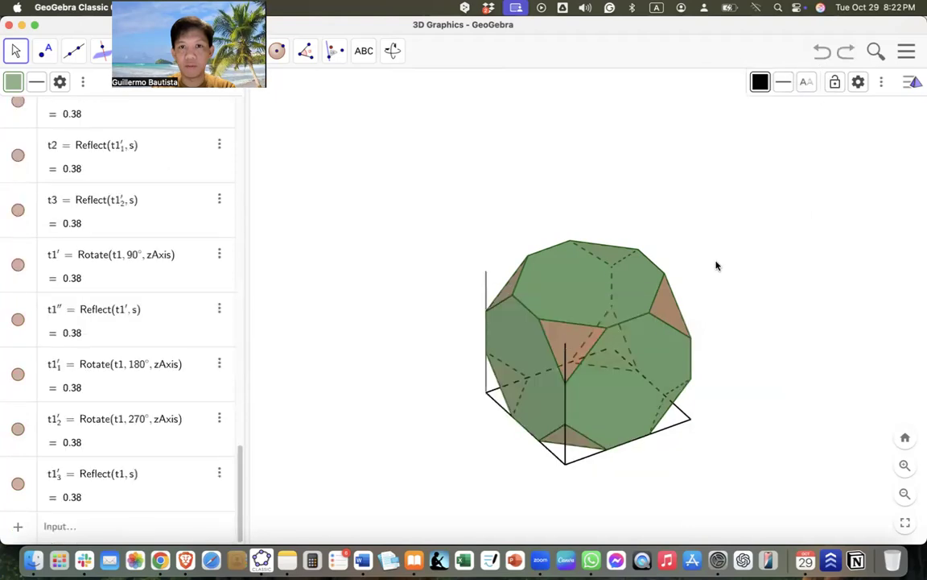
- Hide the two remaining vertical edges of the surrounding cube, starting with segment CG
right_click(483, 286)
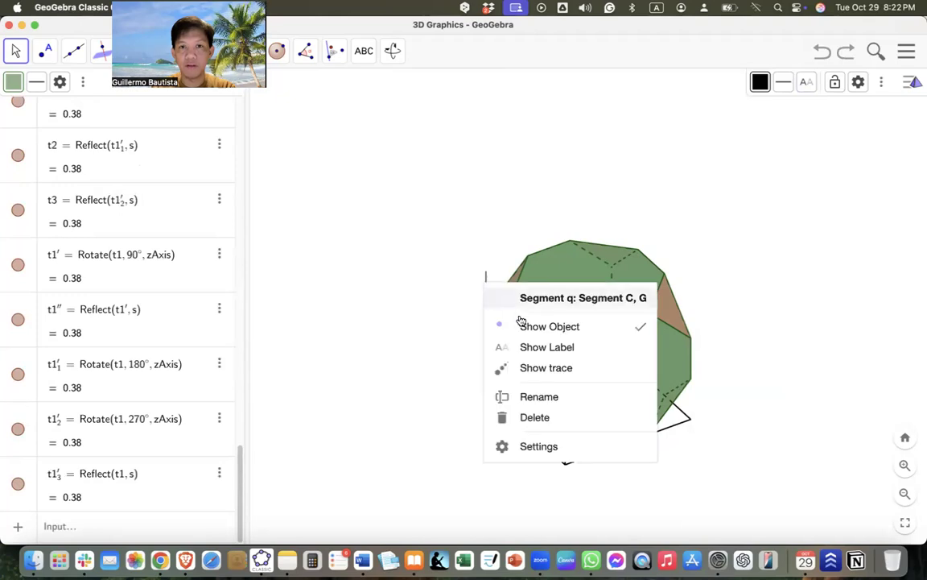
left_click(500, 322)
left_click_drag(745, 415, 697, 411)
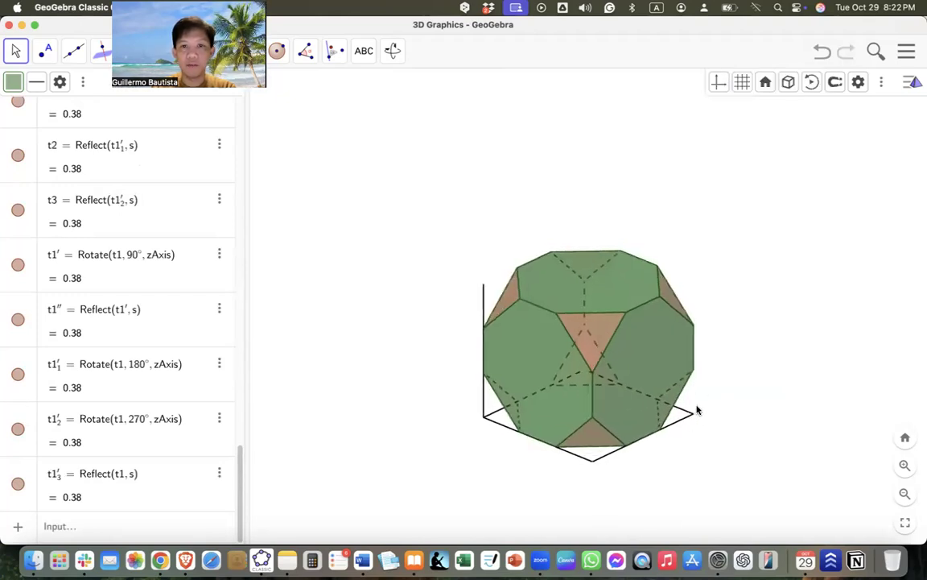
right_click(483, 299)
left_click(550, 343)
- Hide the four bottom edges of the surrounding cube so only the truncated cube is displayed
mouse_move(755, 419)
left_mouse_down()
mouse_move(754, 404)
mouse_move(743, 418)
left_mouse_up()
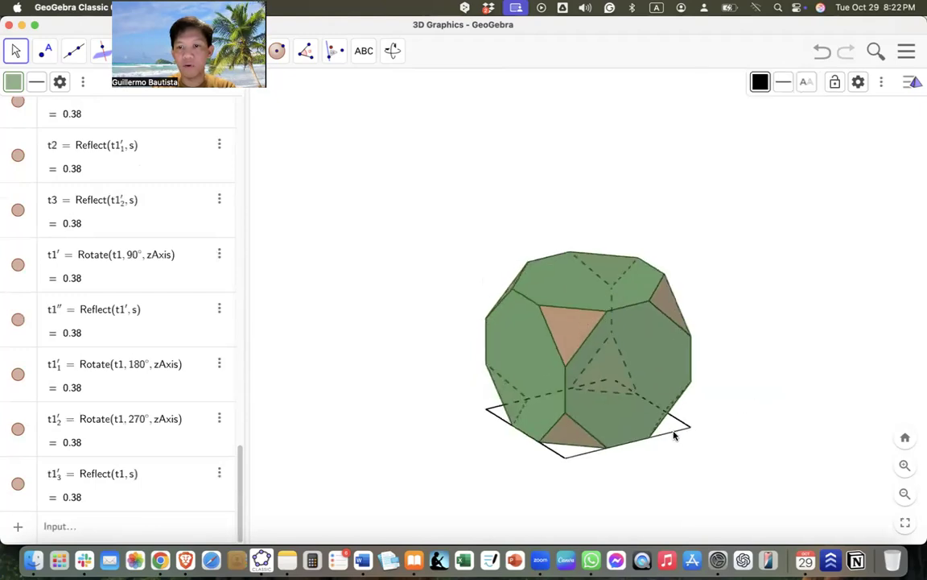
right_click(674, 435)
left_click(757, 412)
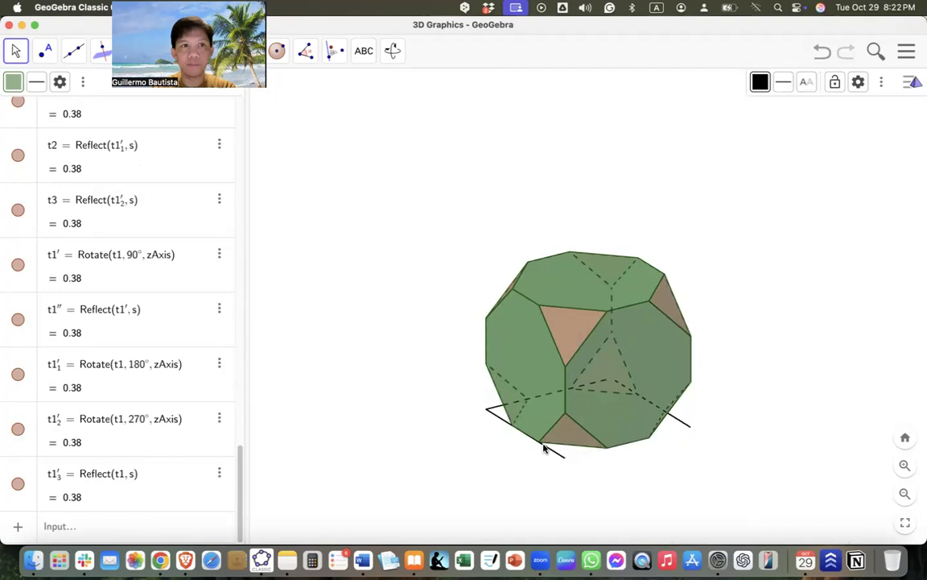
right_click(501, 422)
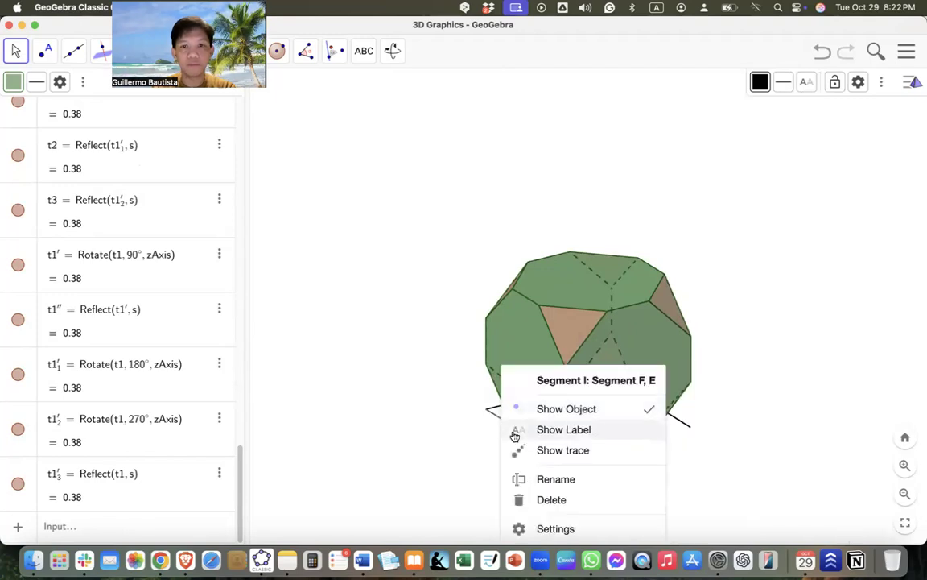
left_click(564, 413)
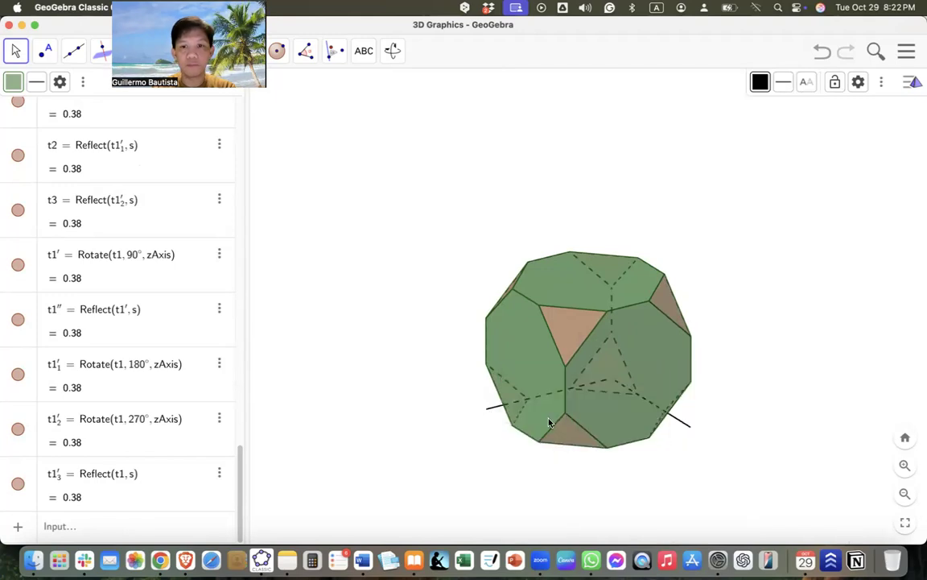
right_click(687, 427)
left_click(726, 408)
left_click_drag(722, 406, 628, 412)
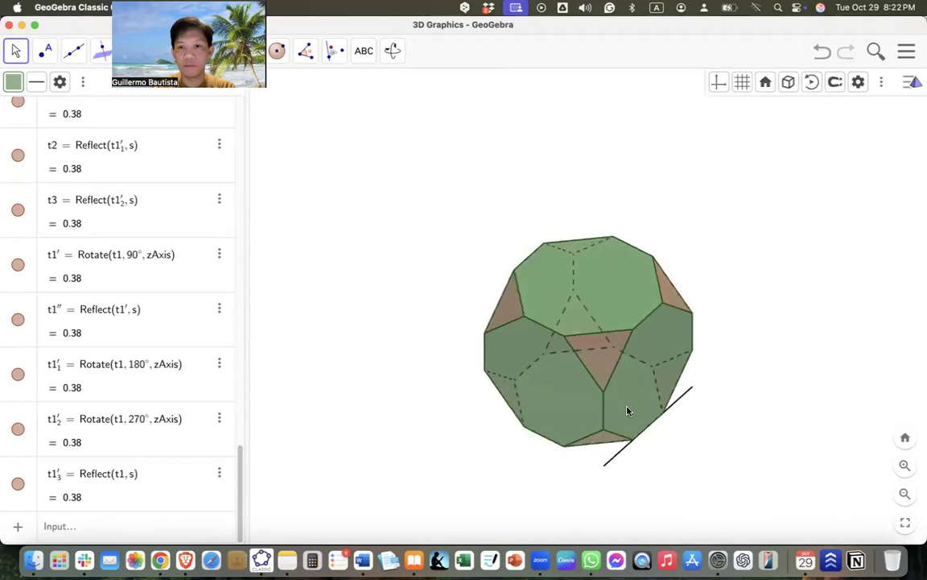
left_click(681, 398)
right_click(682, 395)
left_click(710, 407)
left_click(771, 184)
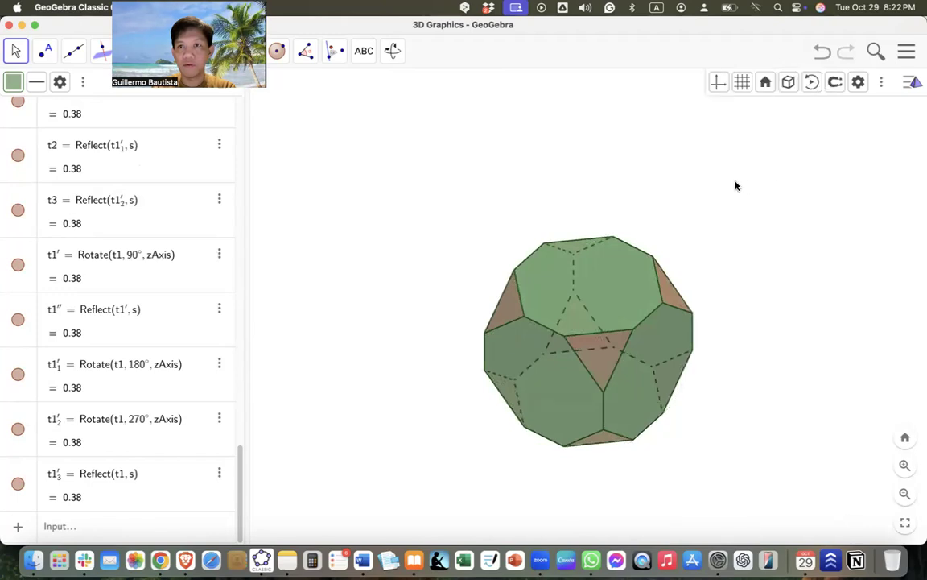
- Restore the default 3D view and view the truncated cube closer from another angle
left_click(765, 82)
left_click(770, 108)
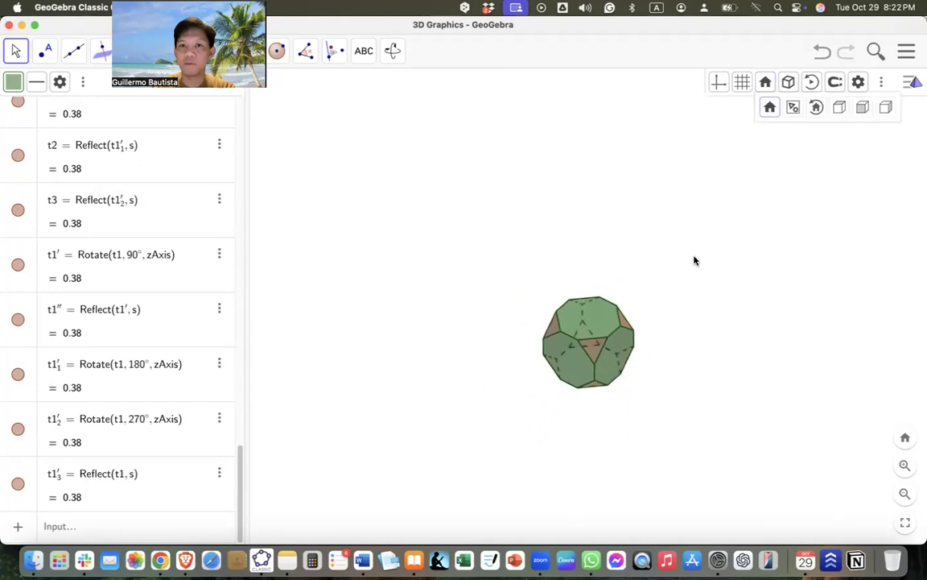
scroll(581, 364, "up", 8)
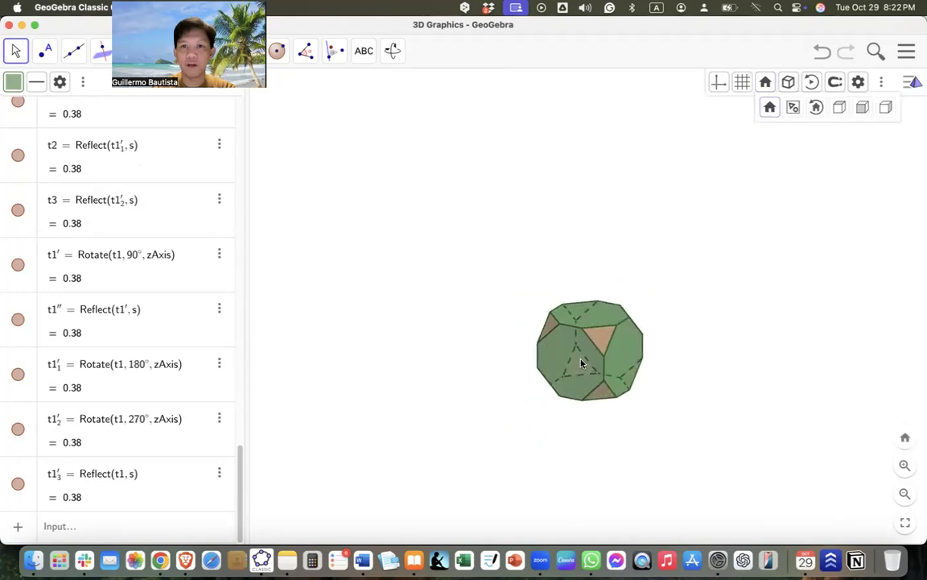